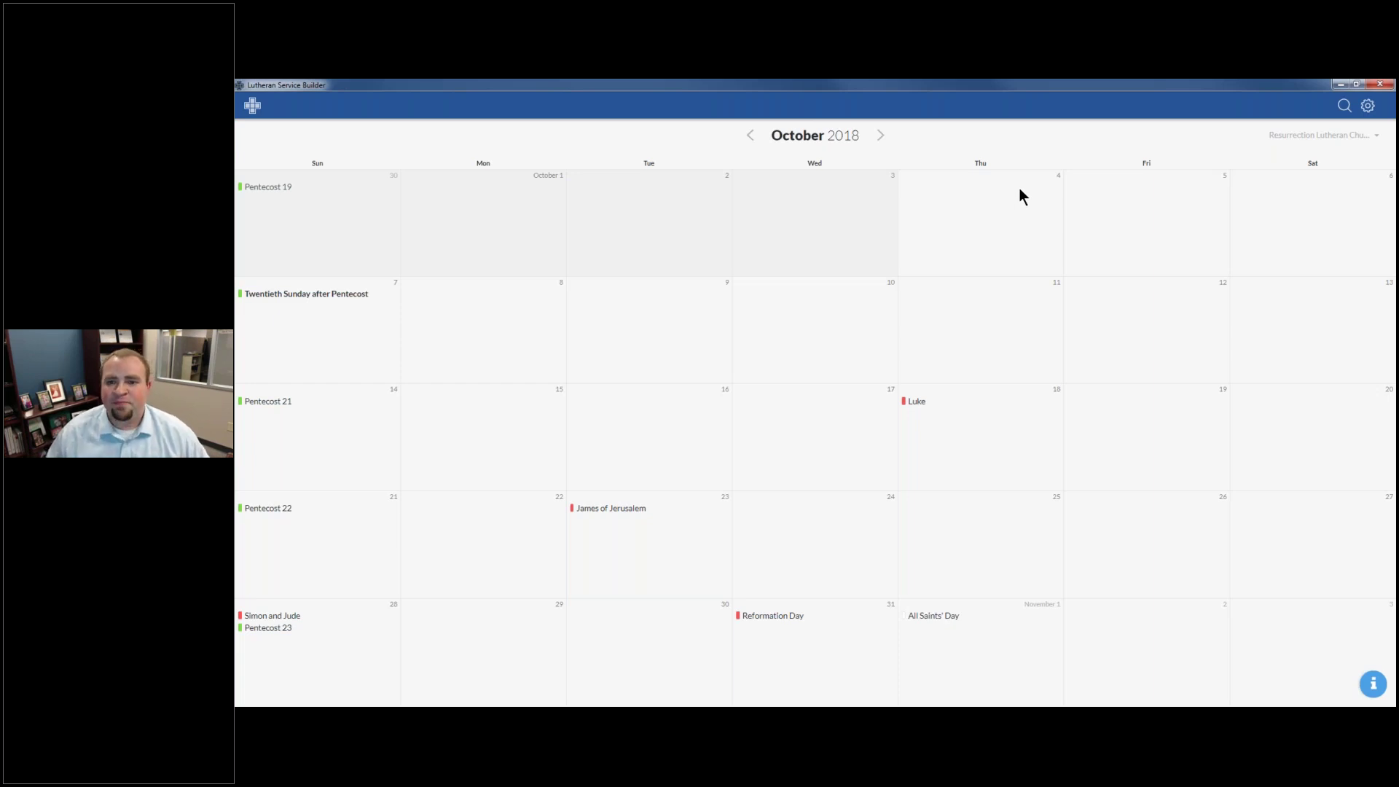
Enlarge the display and open the Pentecost 21 entry on October 14, 2018 in the calendar
{"action": "key", "text": "ctrl+plus"}
{"action": "key", "text": "ctrl+plus"}
{"action": "key", "text": "ctrl+plus"}
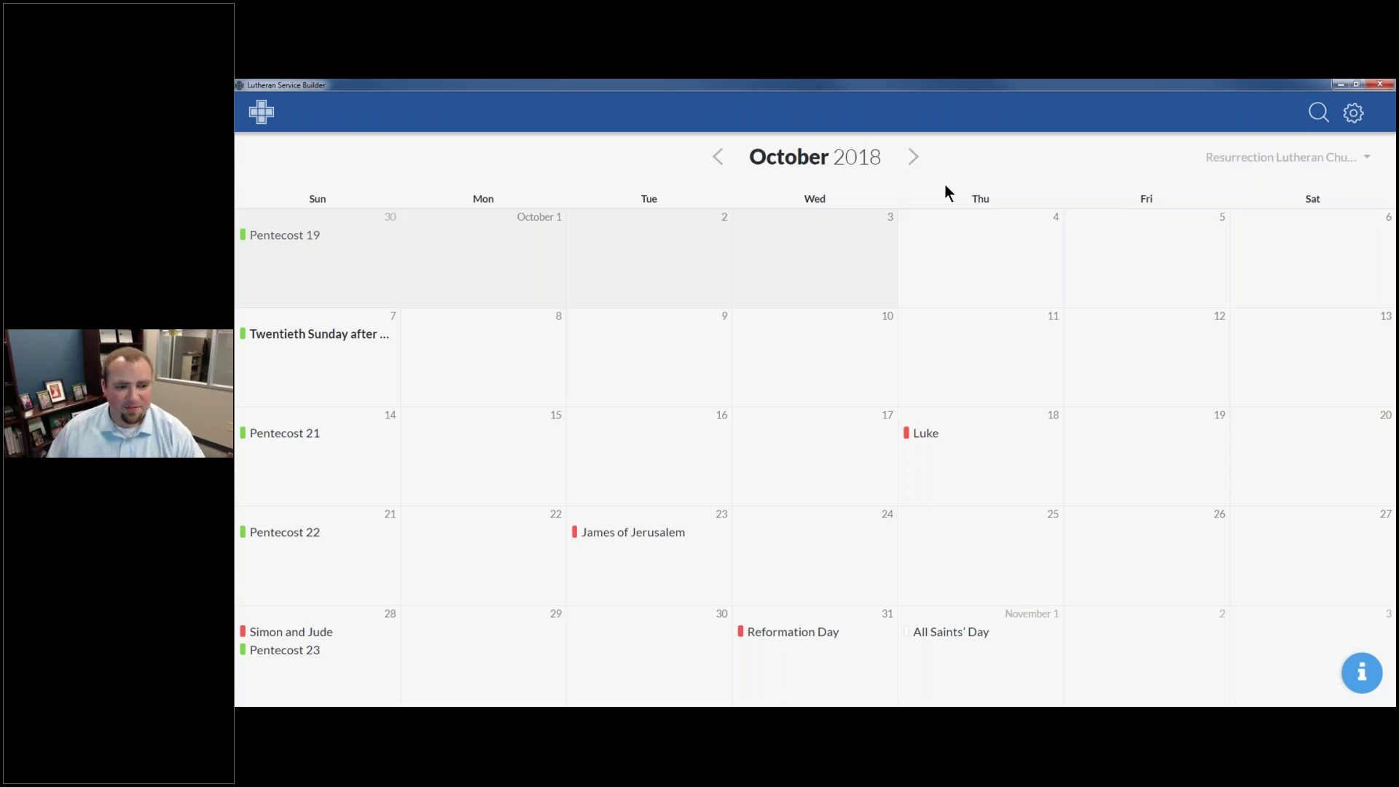
{"action": "left_click", "coordinate": [340, 442]}
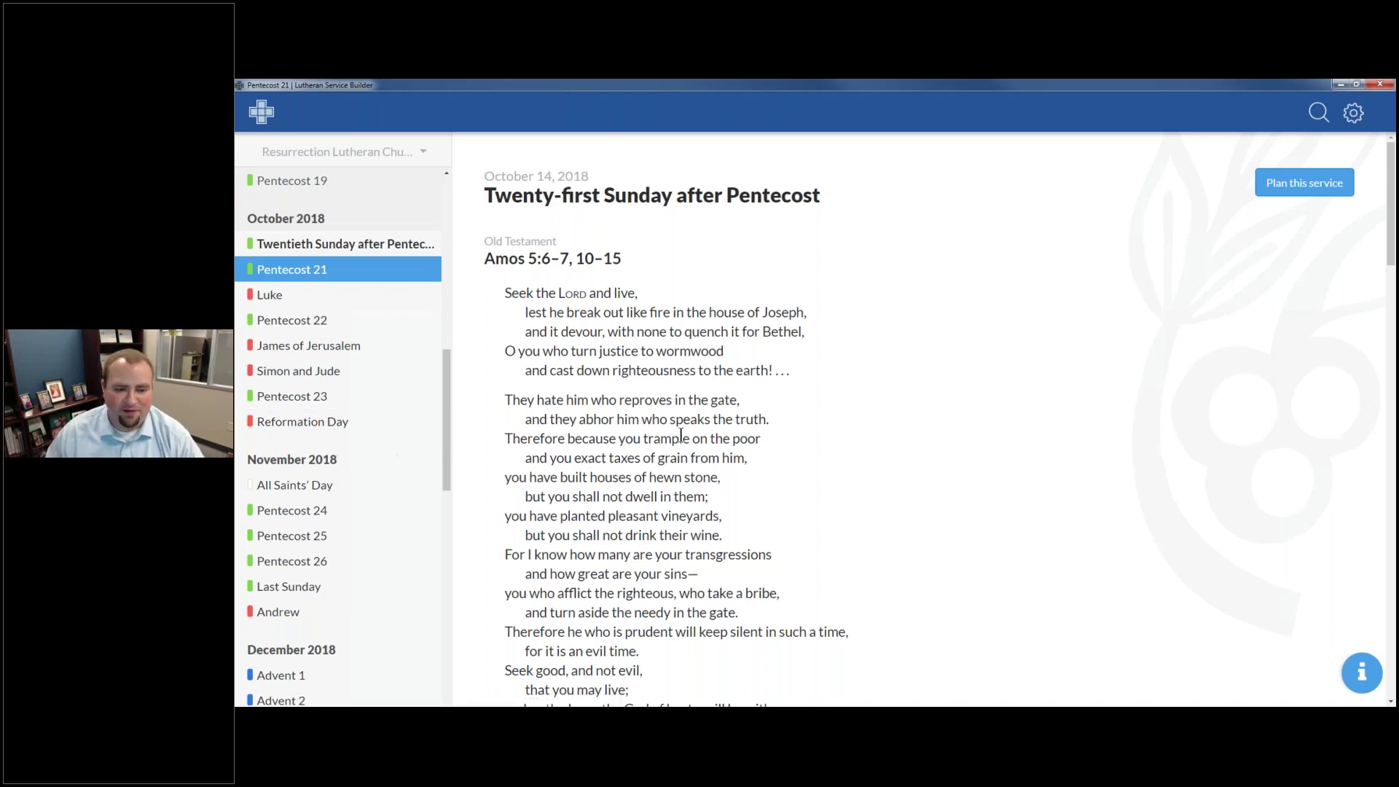
Read through the readings and propers for the Twenty-first Sunday after Pentecost and start a plan for this service
{"action": "scroll", "coordinate": [802, 418], "scroll_direction": "down", "scroll_amount": 7}
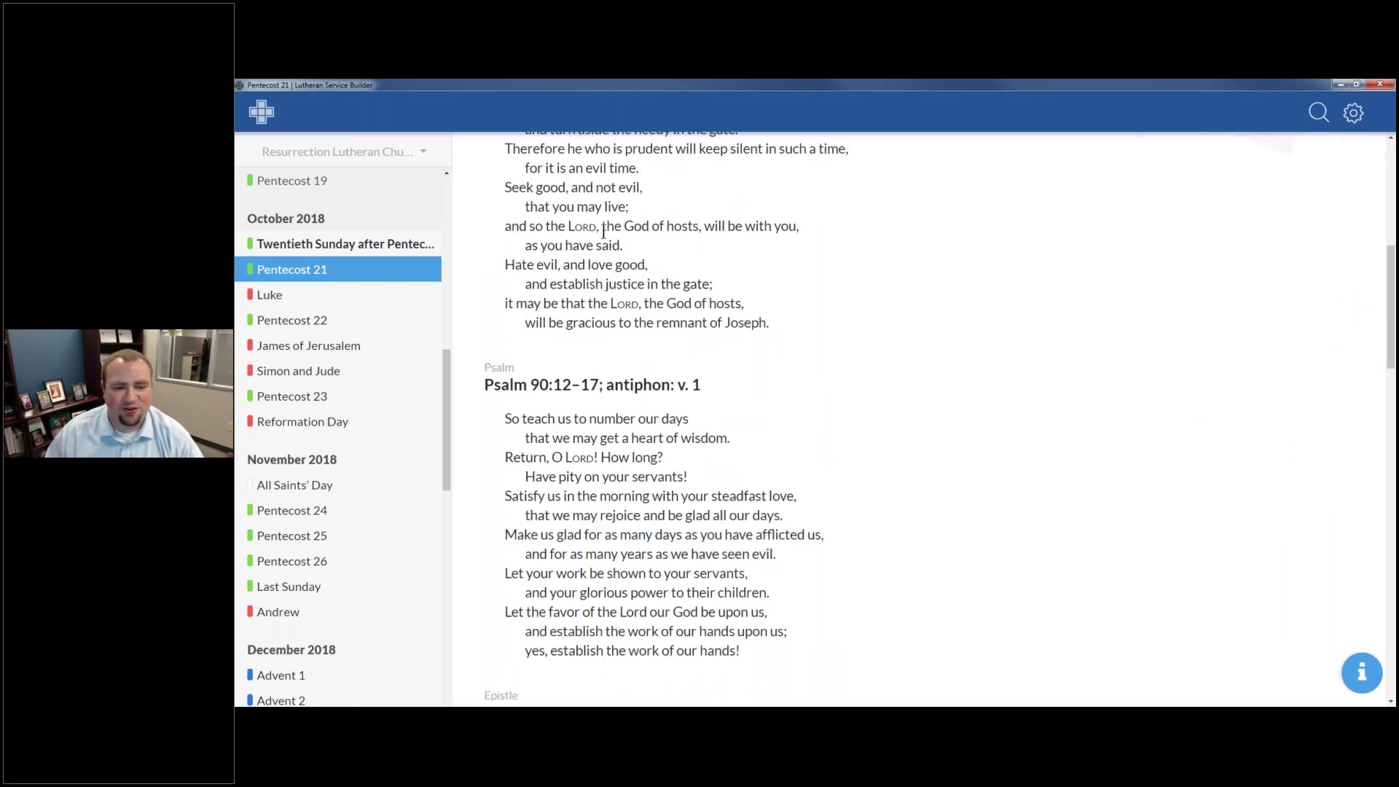
{"action": "scroll", "coordinate": [602, 232], "scroll_direction": "down", "scroll_amount": 15}
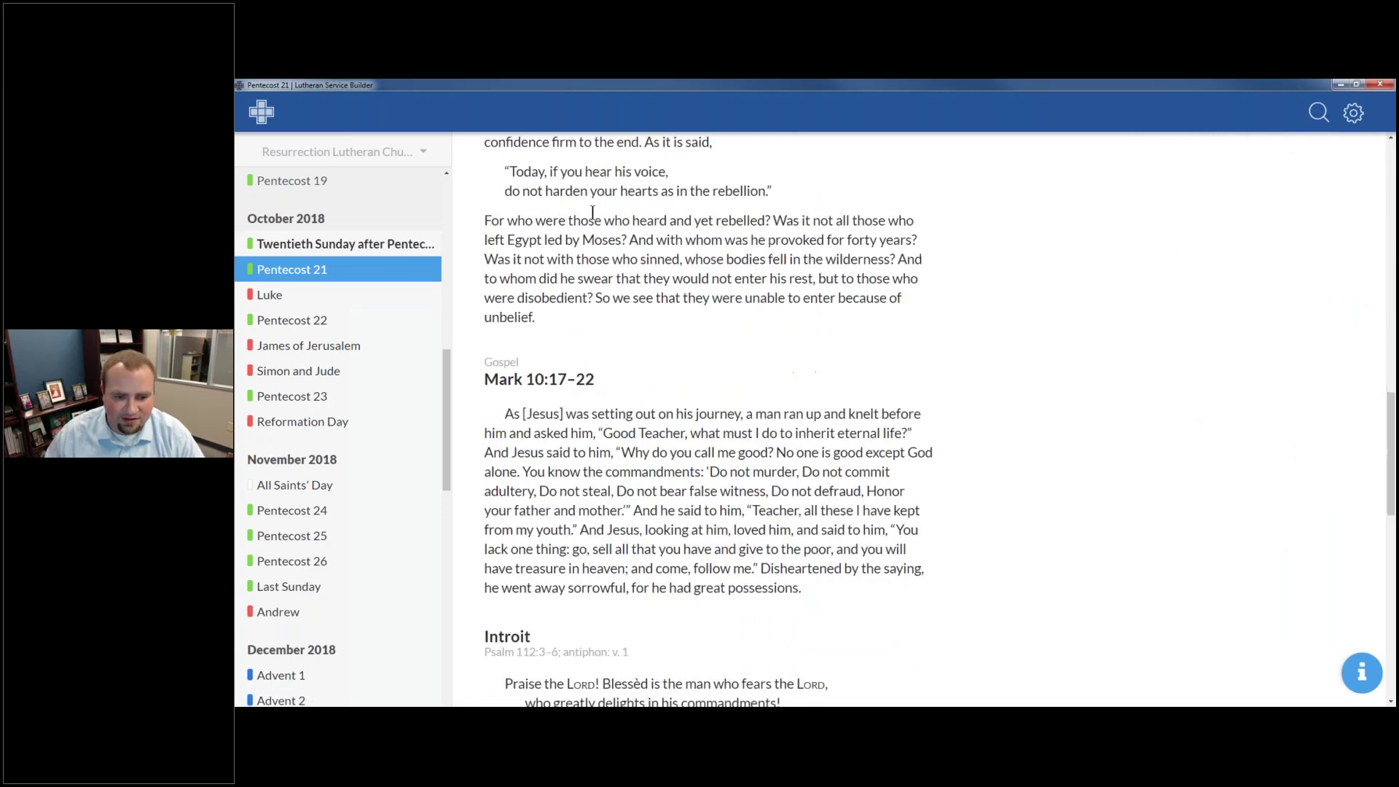
{"action": "scroll", "coordinate": [794, 293], "scroll_direction": "up", "scroll_amount": 8}
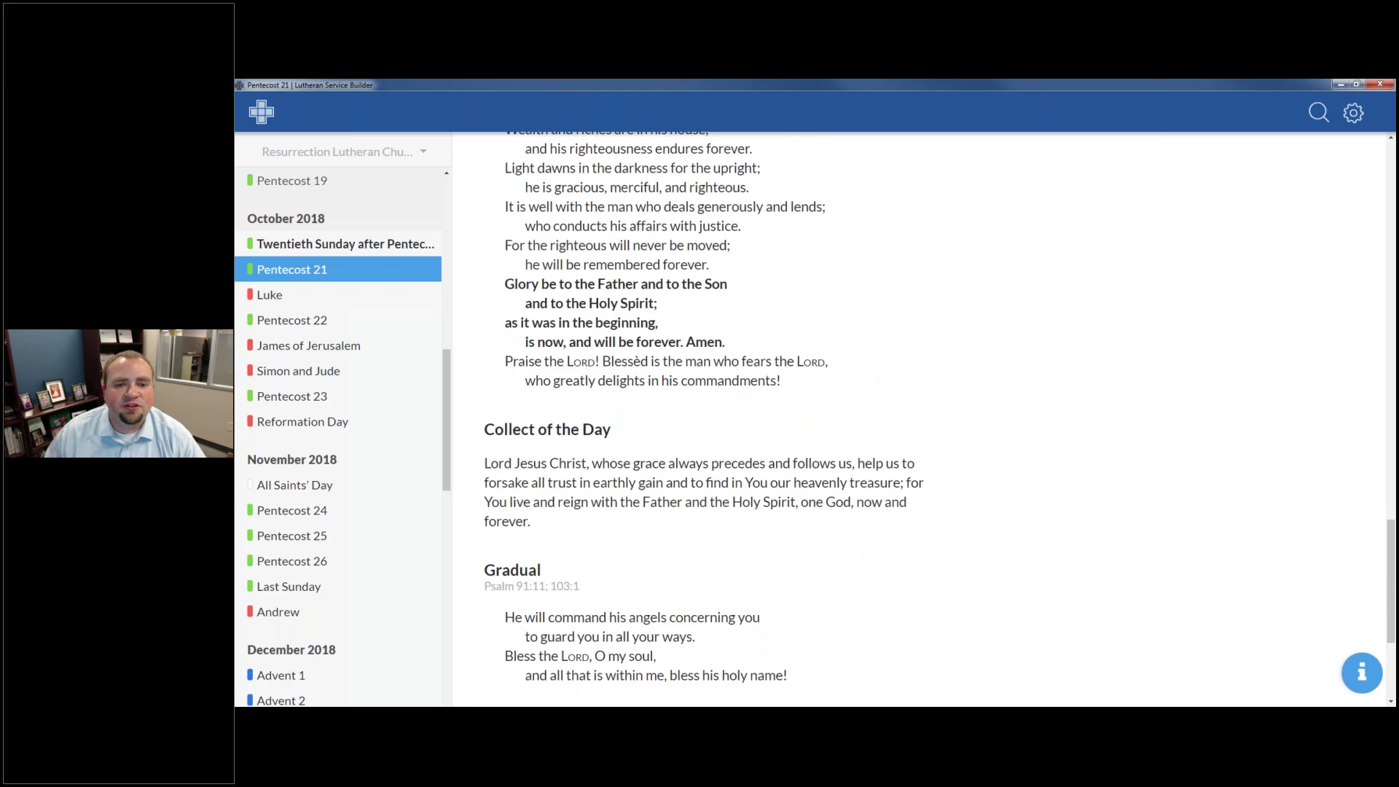
{"action": "scroll", "coordinate": [794, 287], "scroll_direction": "up", "scroll_amount": 12}
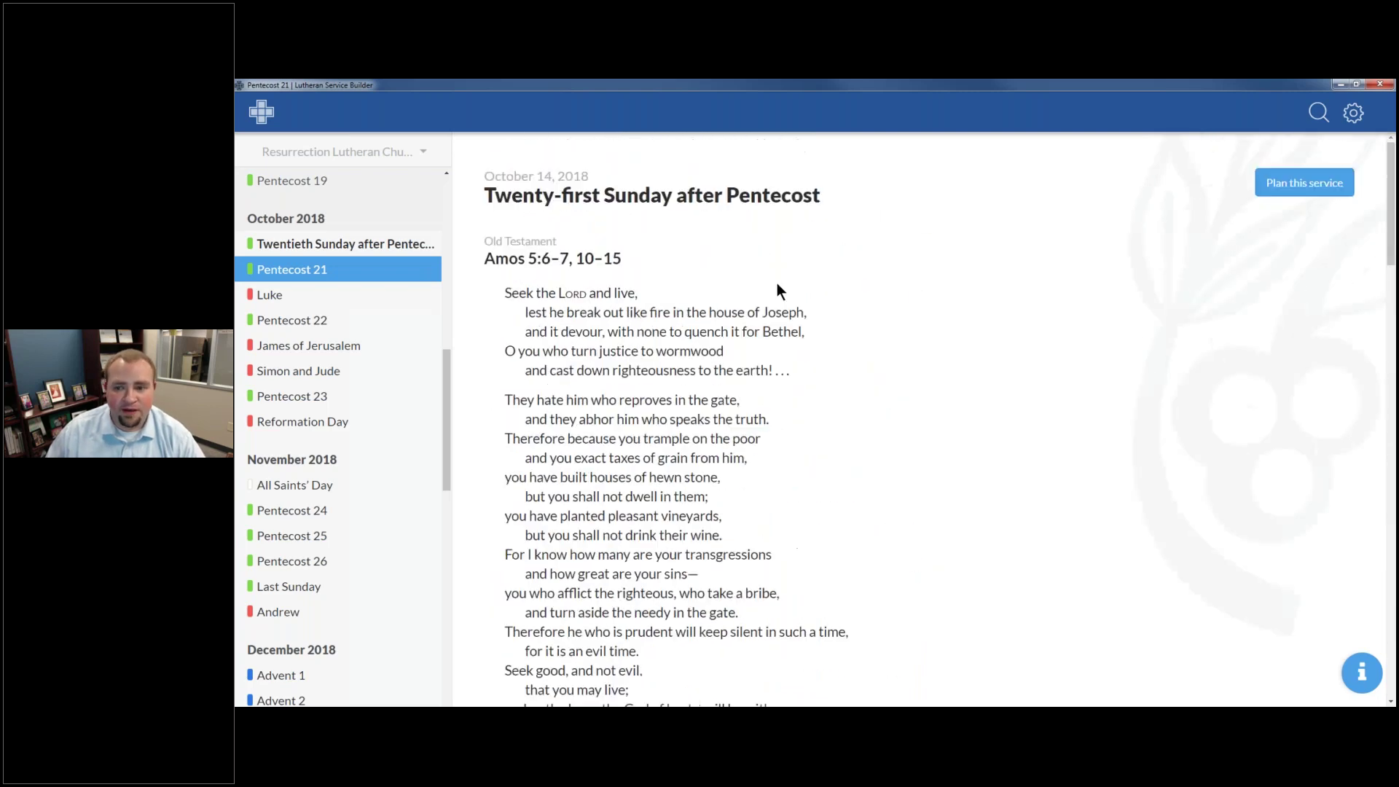
{"action": "left_click", "coordinate": [1300, 188]}
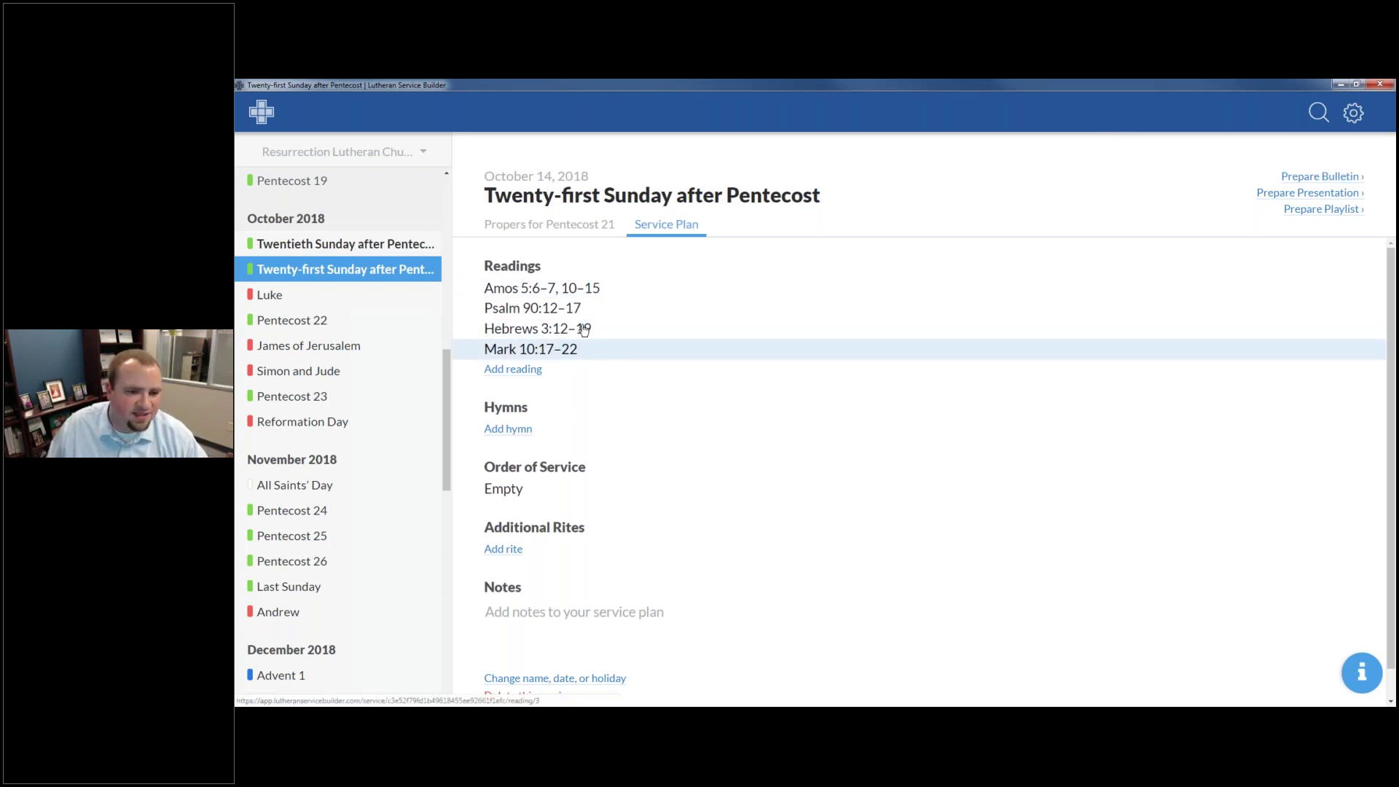
Add John 3:16 as an extra reading and remove it from the service plan again
{"action": "left_click", "coordinate": [529, 376]}
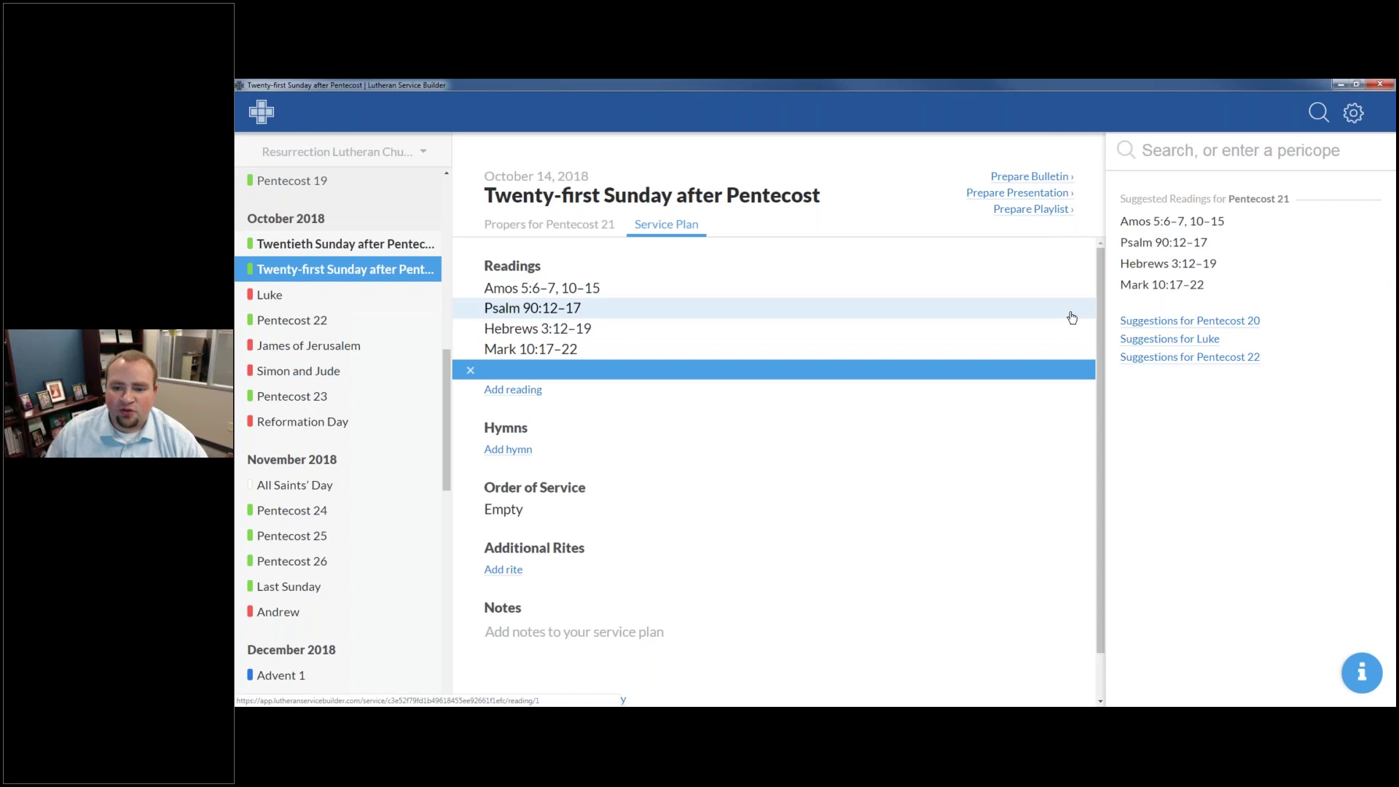
{"action": "left_click", "coordinate": [1201, 150]}
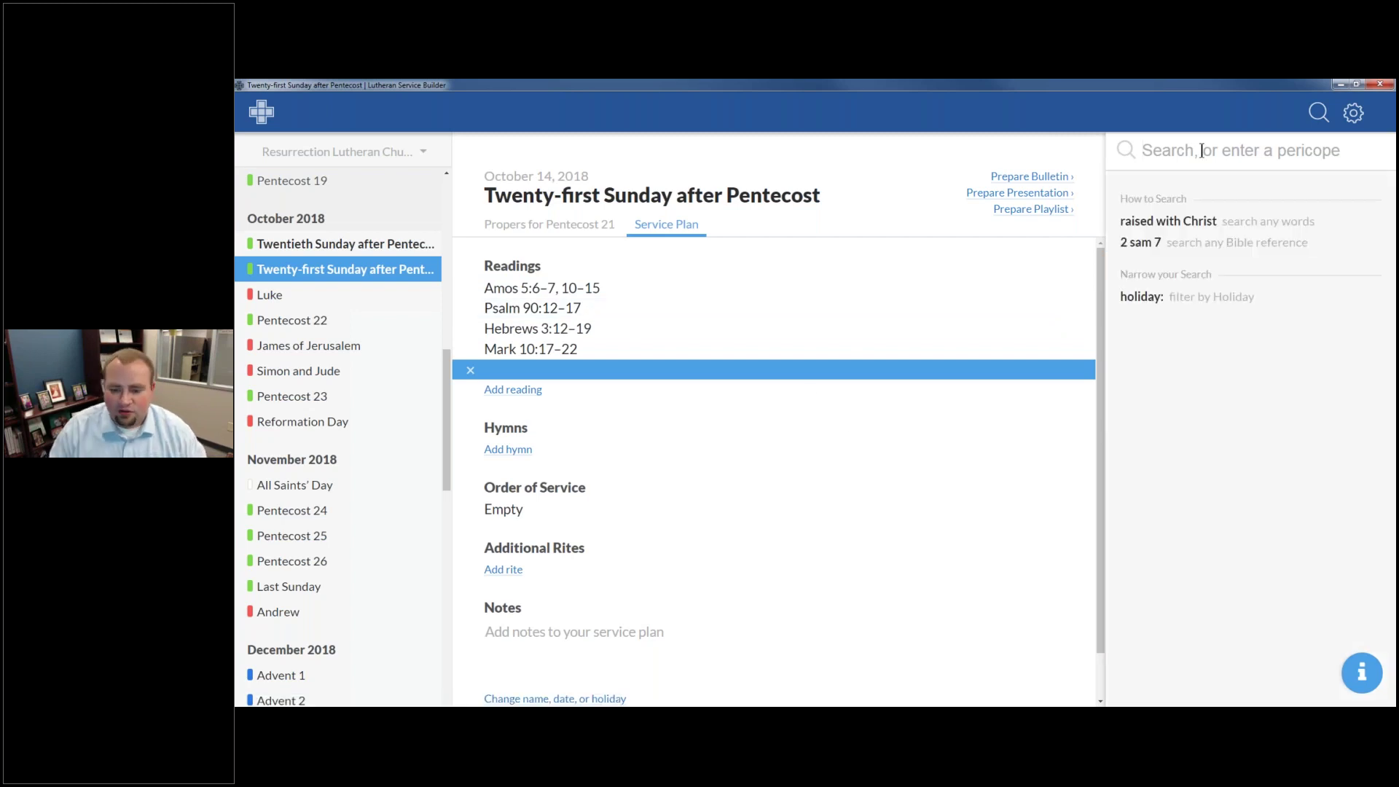
{"action": "type", "text": "John 3:16"}
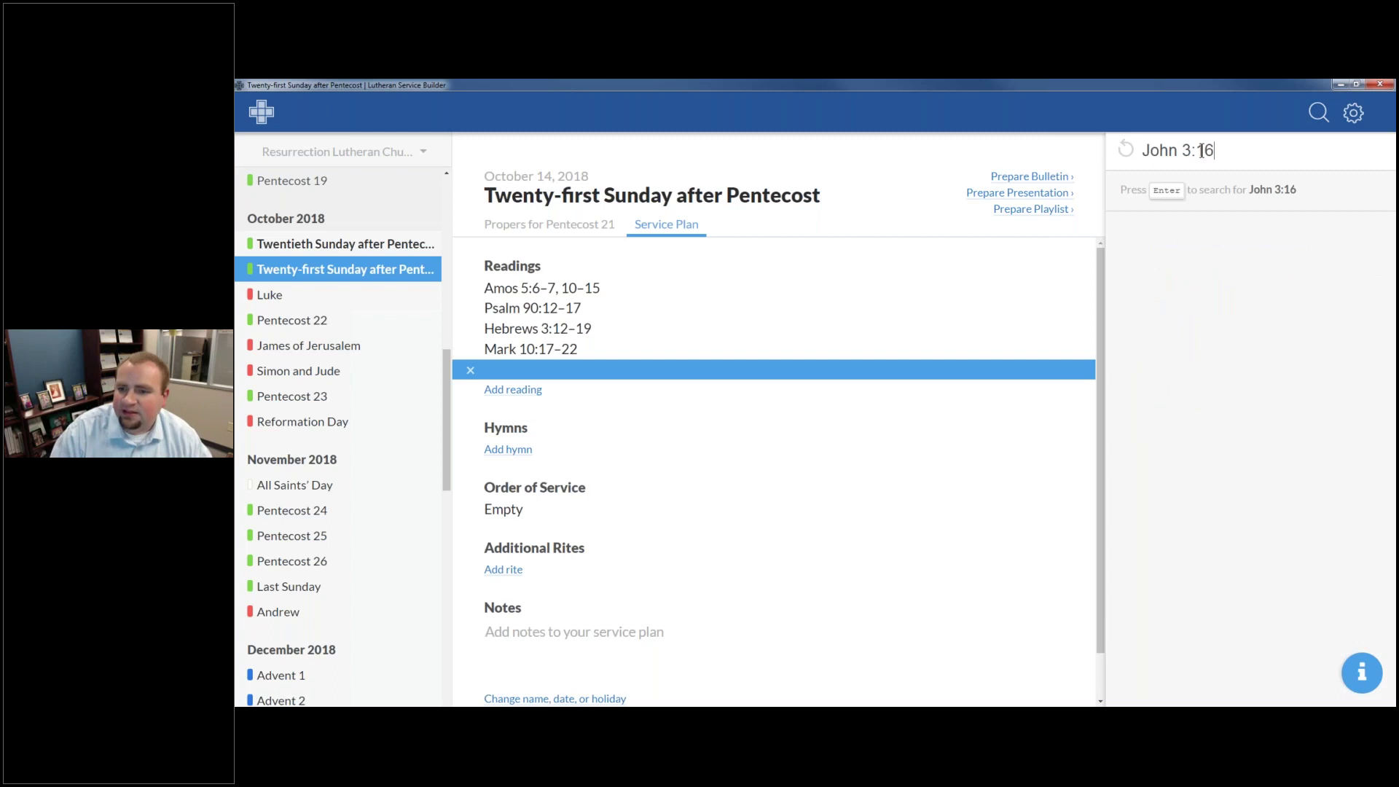
{"action": "key", "text": "Return"}
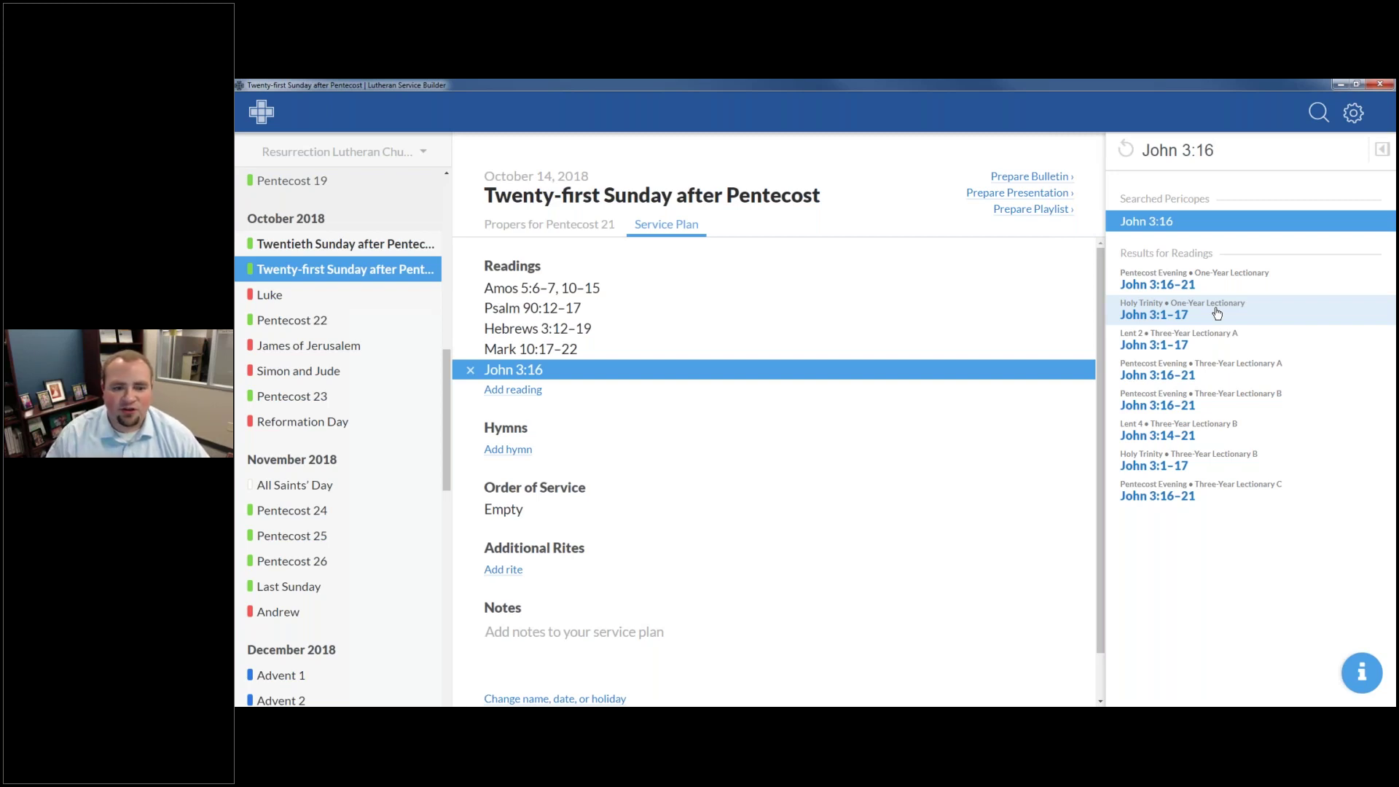
{"action": "left_click", "coordinate": [469, 372]}
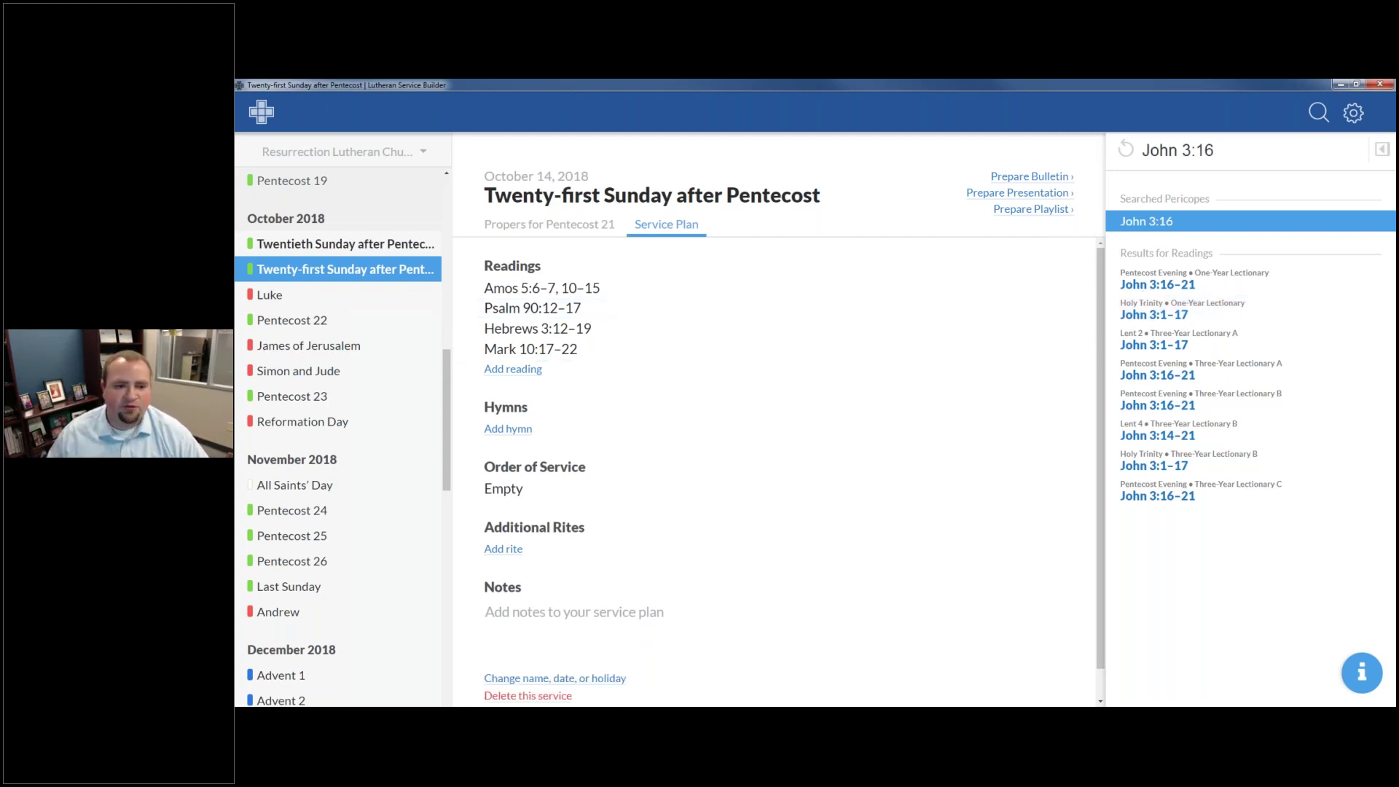
Add the suggested hymns 694 Thee Will I Love, My Strength, My Tower and 784 Take My Life and Let It Be
{"action": "left_click", "coordinate": [518, 433]}
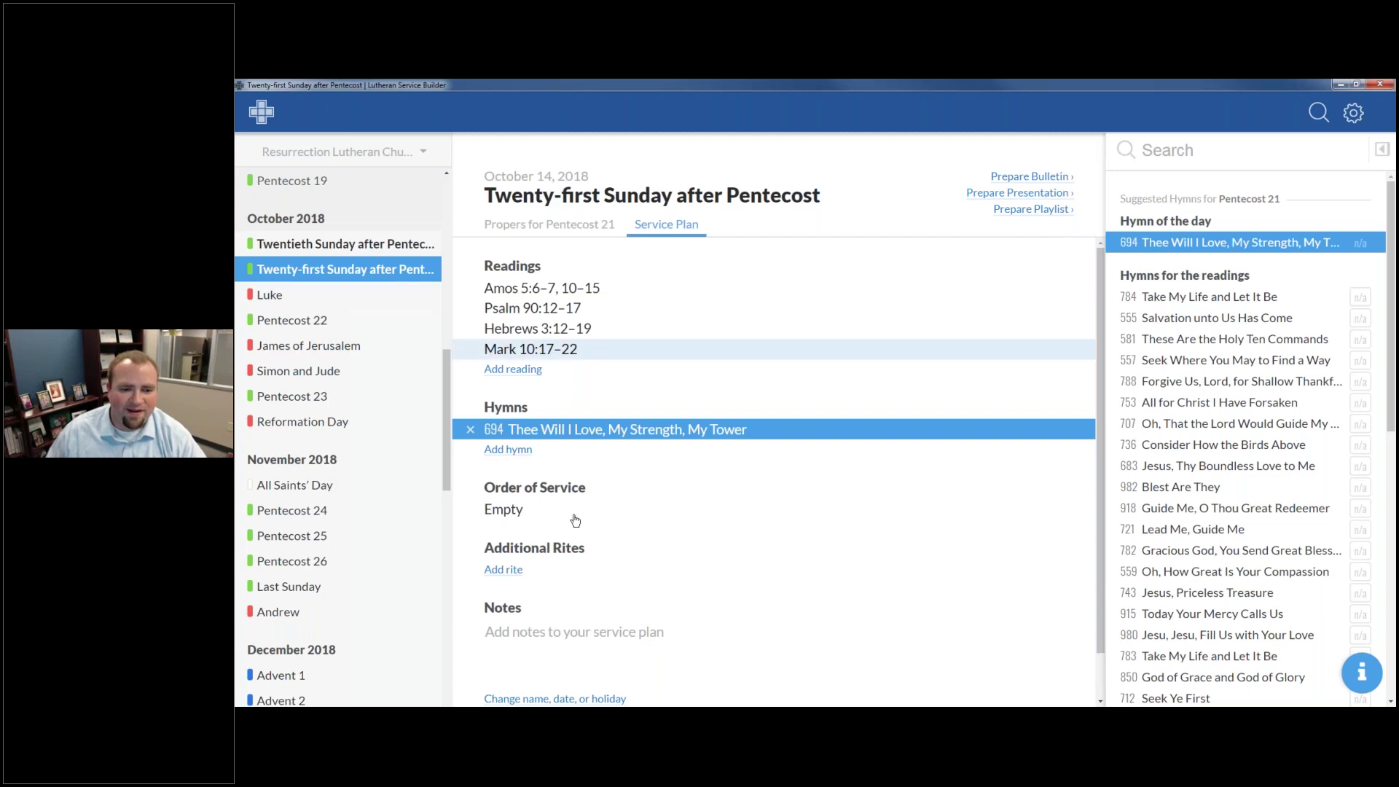
{"action": "left_click", "coordinate": [521, 457]}
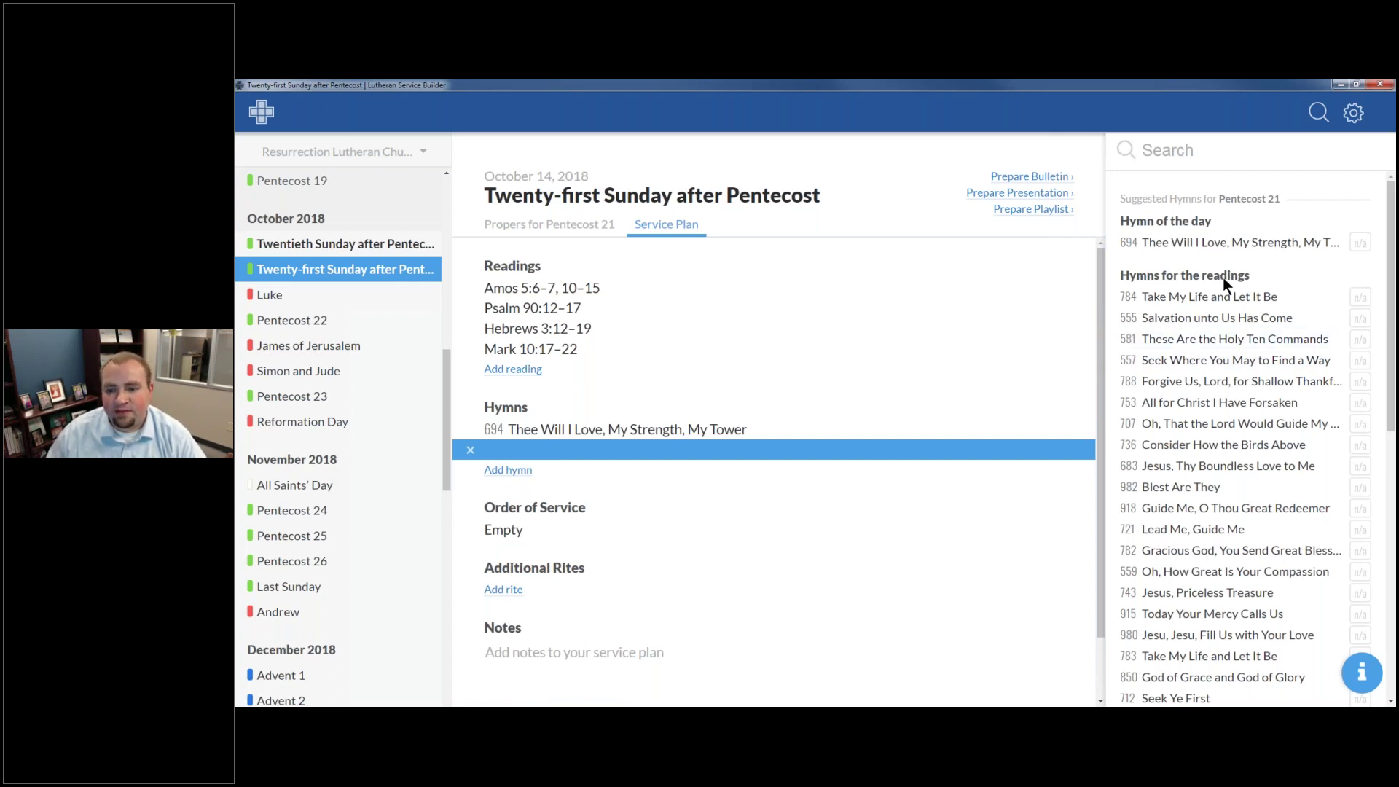
{"action": "scroll", "coordinate": [1222, 277], "scroll_direction": "down", "scroll_amount": 1}
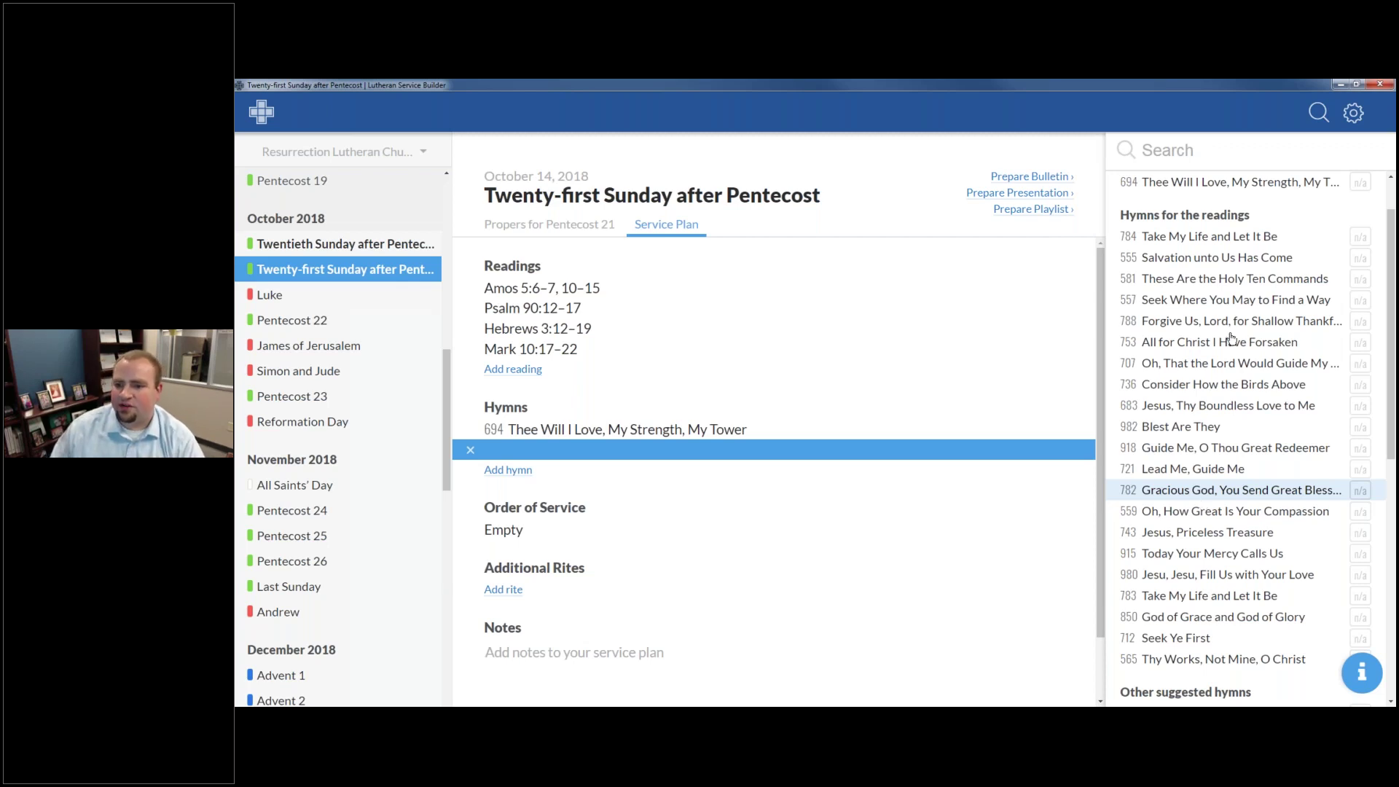
{"action": "left_click", "coordinate": [1231, 237]}
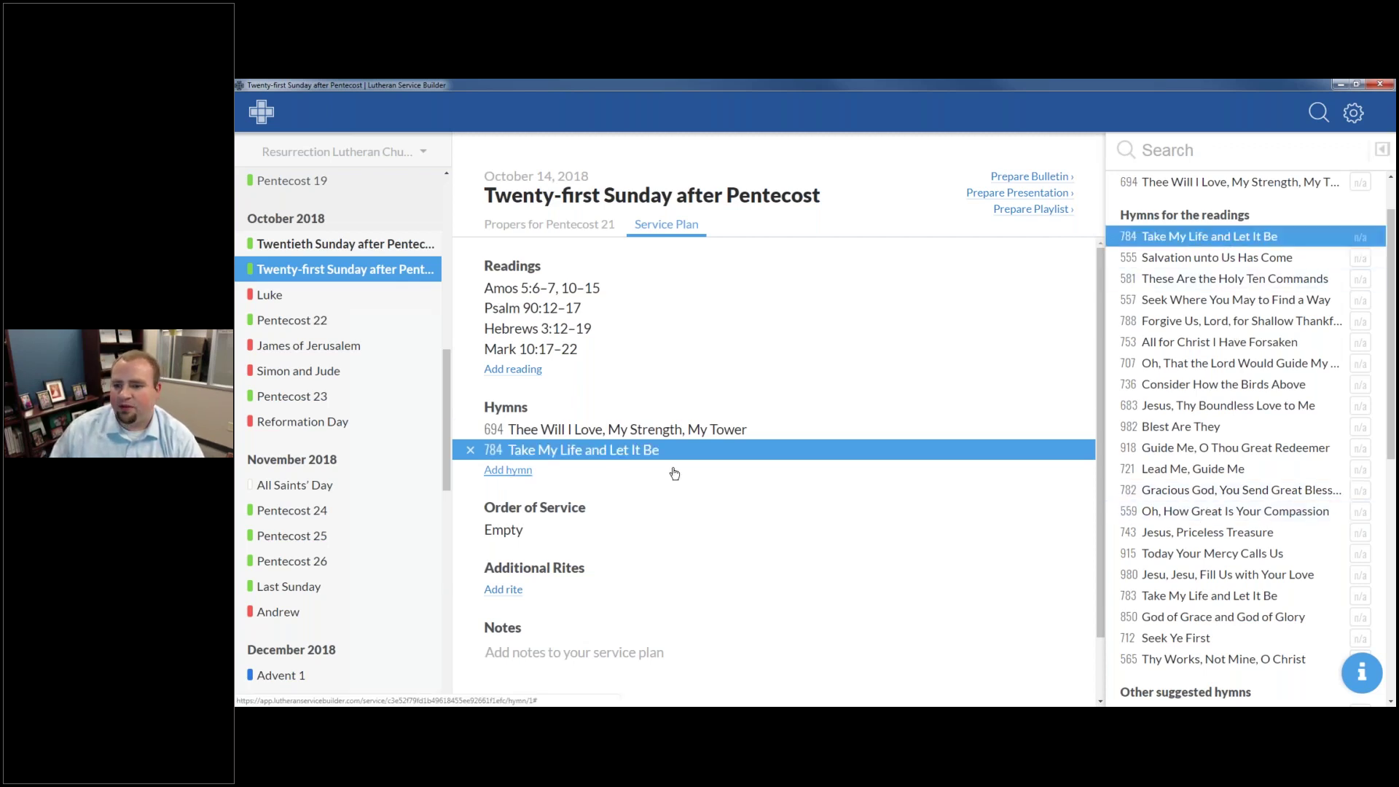
Add hymns 581 These Are the Holy Ten Commands and 580 The Gospel Shows the Father's Grace to the plan
{"action": "left_click", "coordinate": [514, 472]}
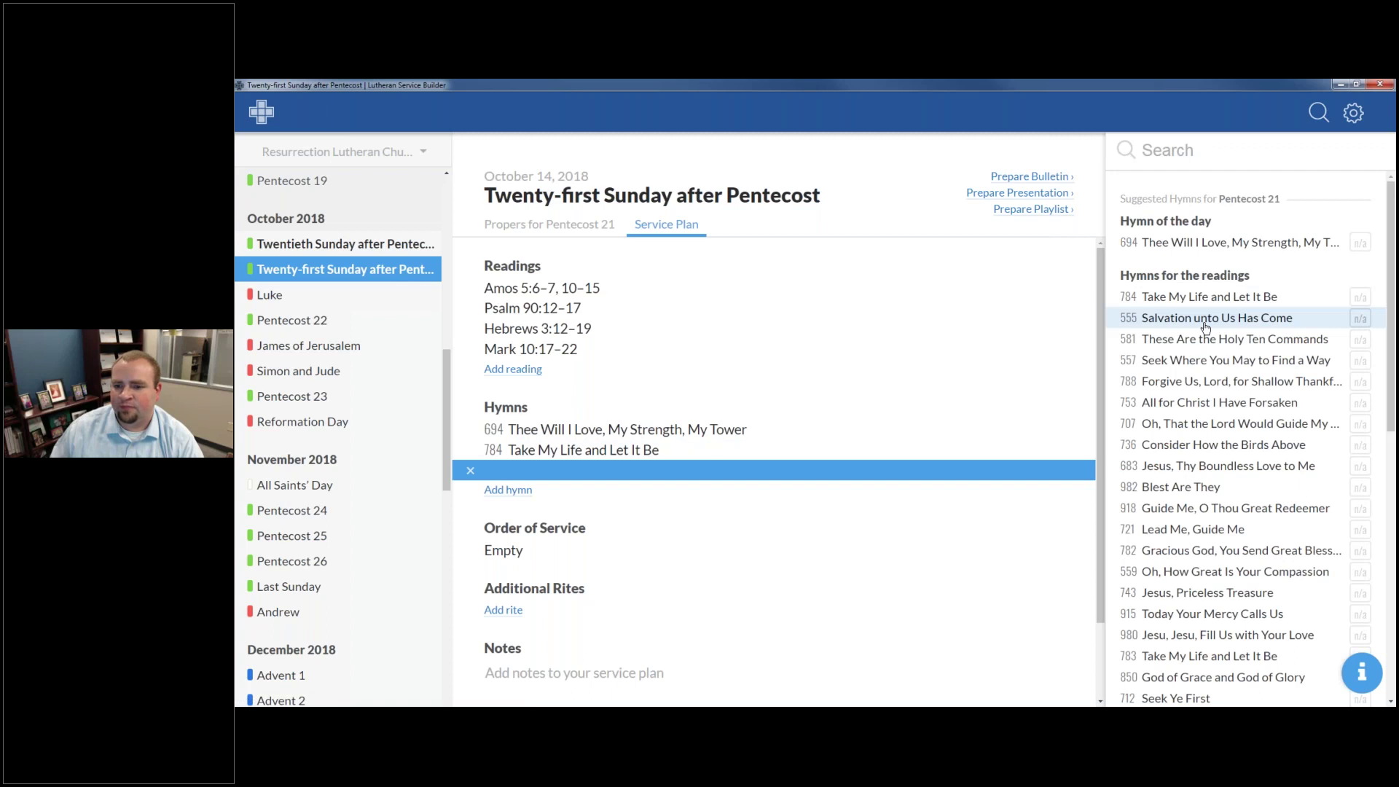
{"action": "left_click", "coordinate": [1205, 327]}
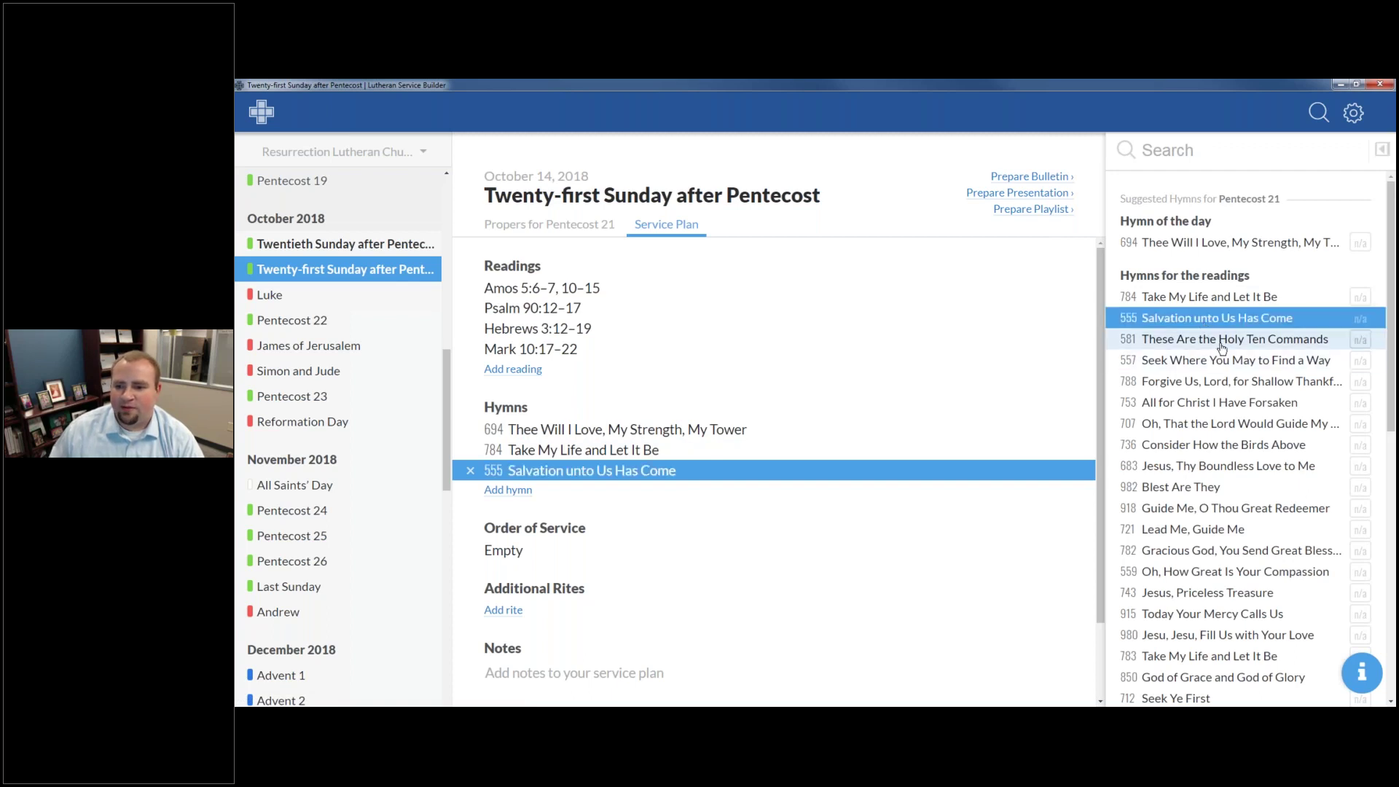
{"action": "left_click", "coordinate": [1222, 342]}
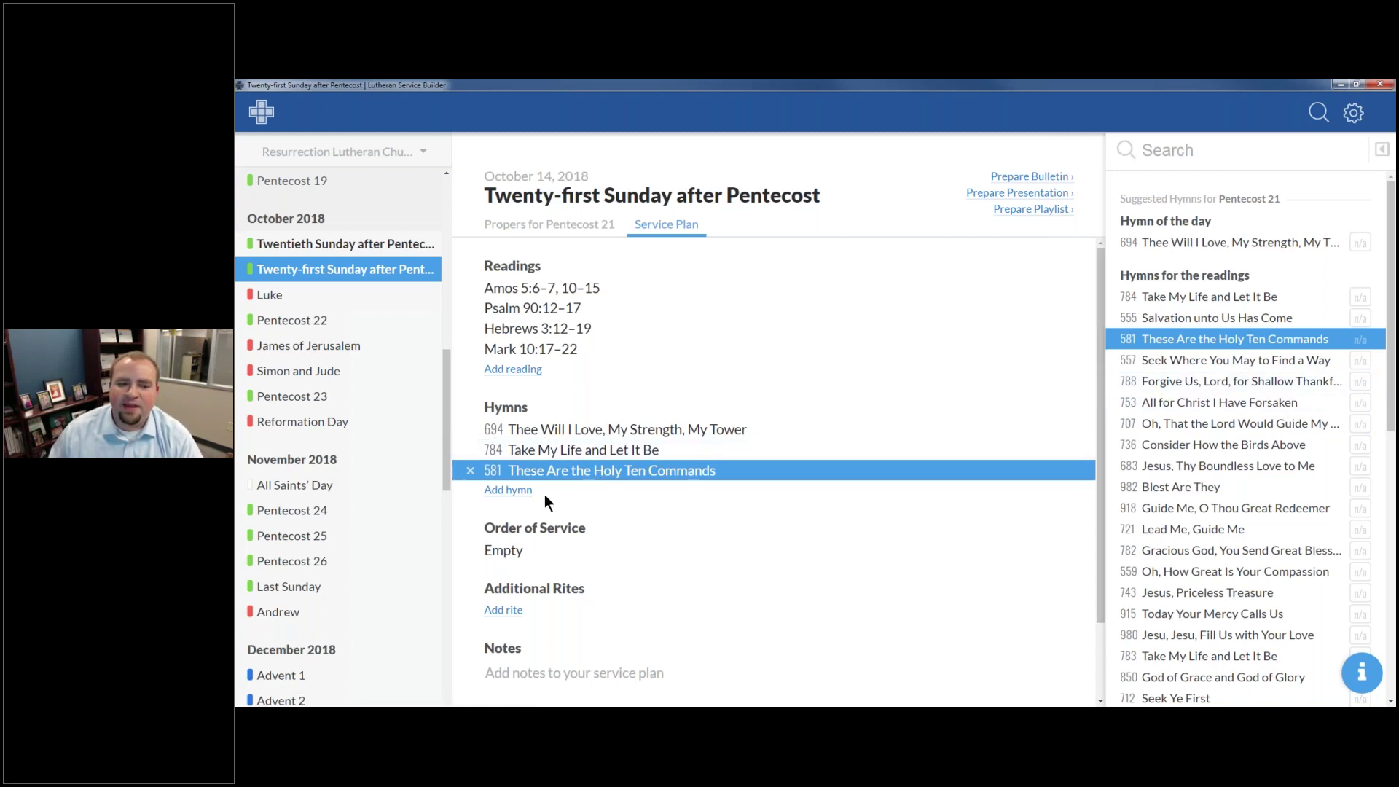
{"action": "left_click", "coordinate": [521, 491]}
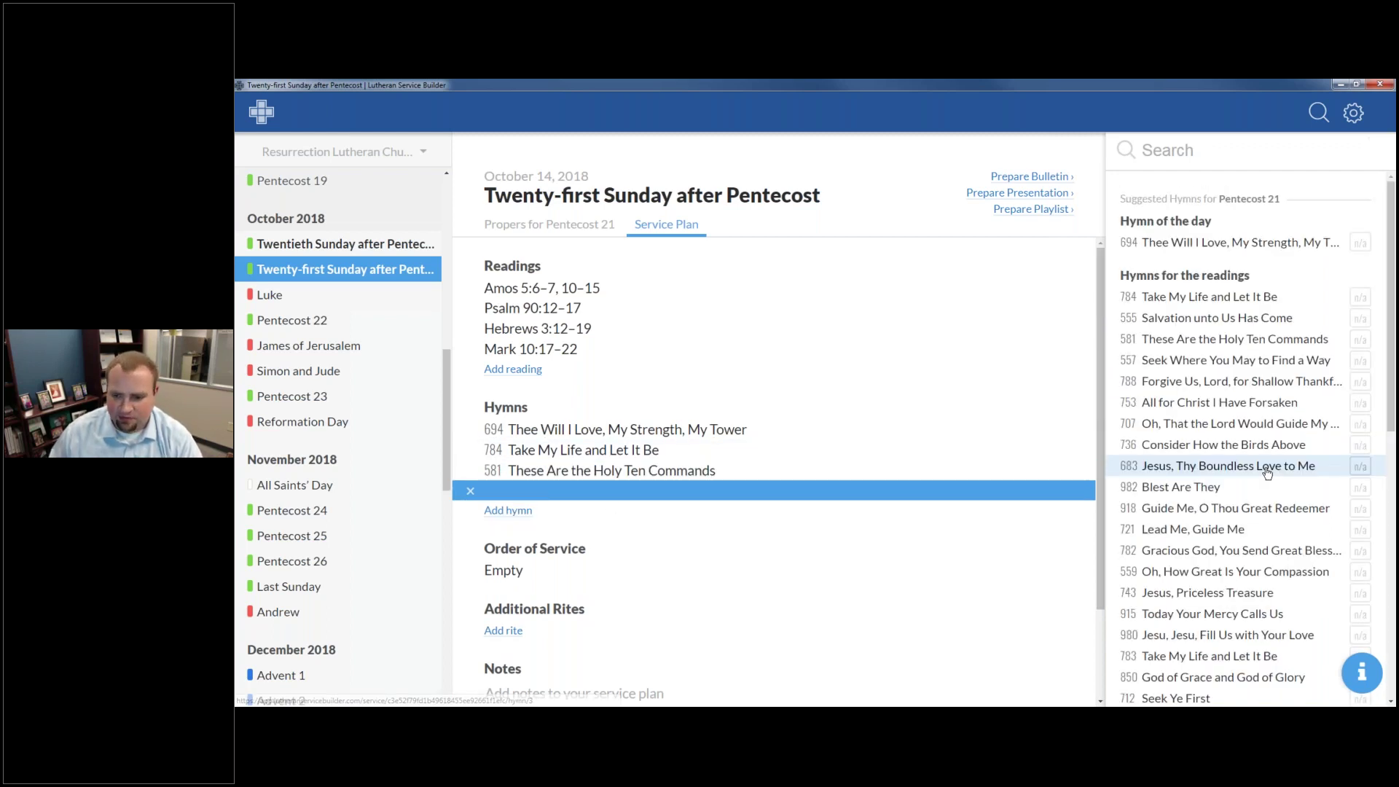
{"action": "scroll", "coordinate": [1267, 473], "scroll_direction": "down", "scroll_amount": 6}
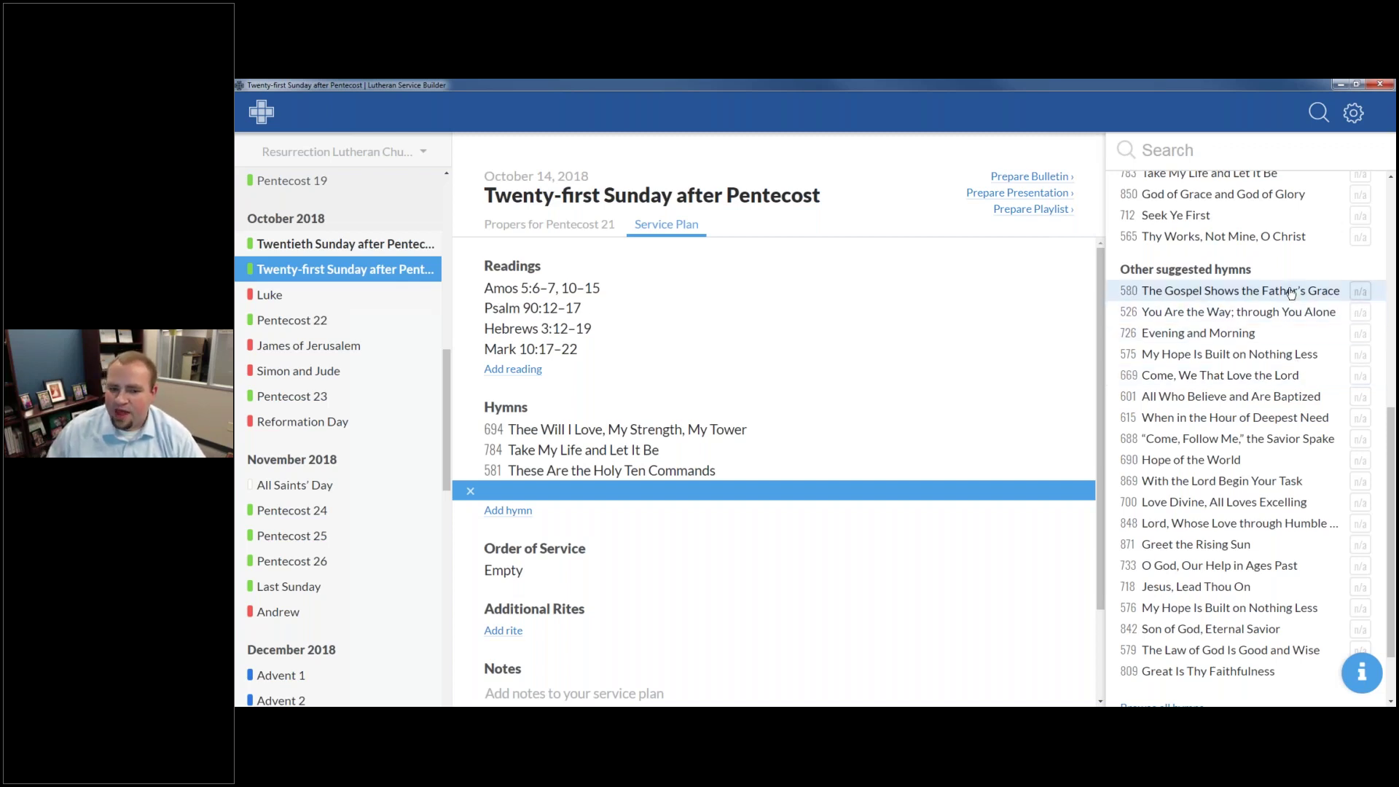
{"action": "left_click", "coordinate": [1151, 293]}
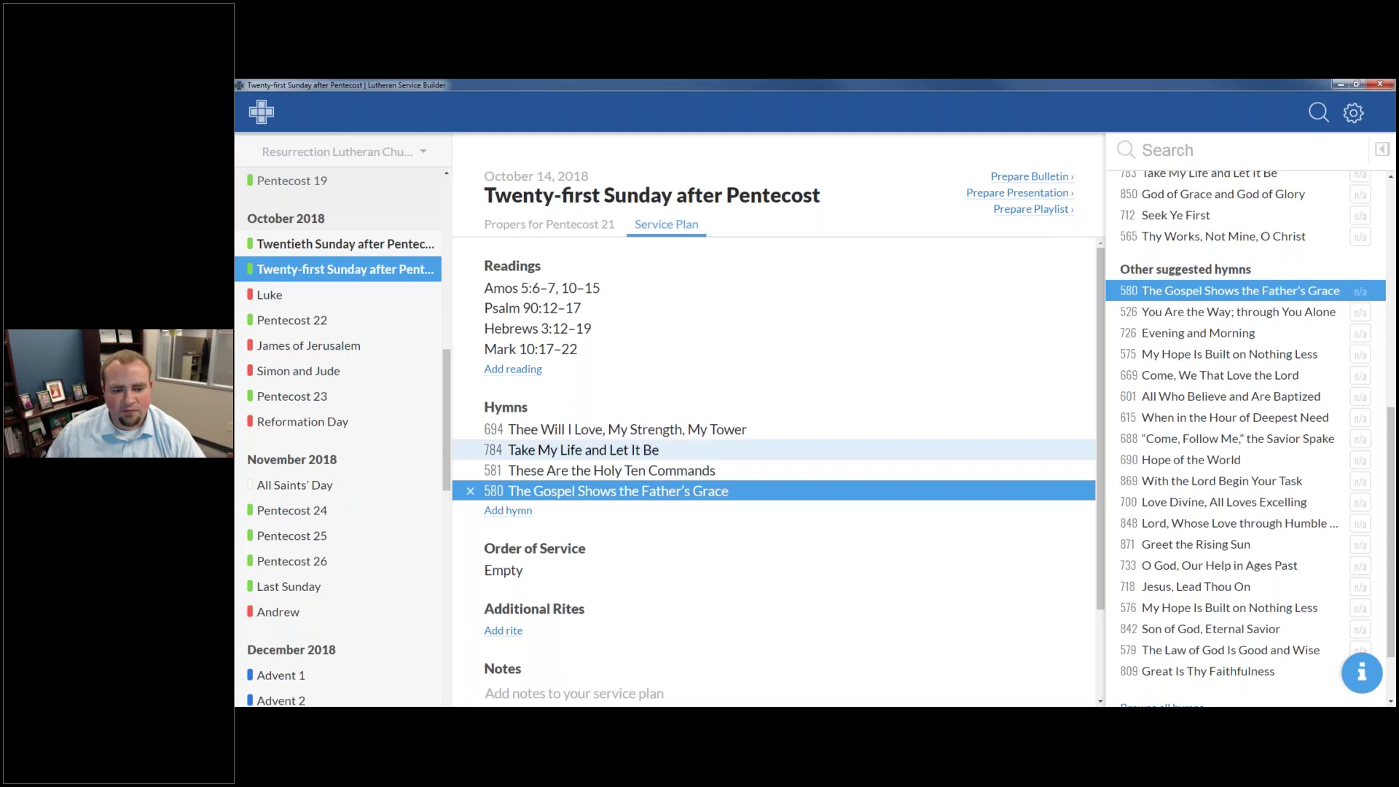
Set the order of service to Divine Service, Setting One
{"action": "left_click", "coordinate": [562, 583]}
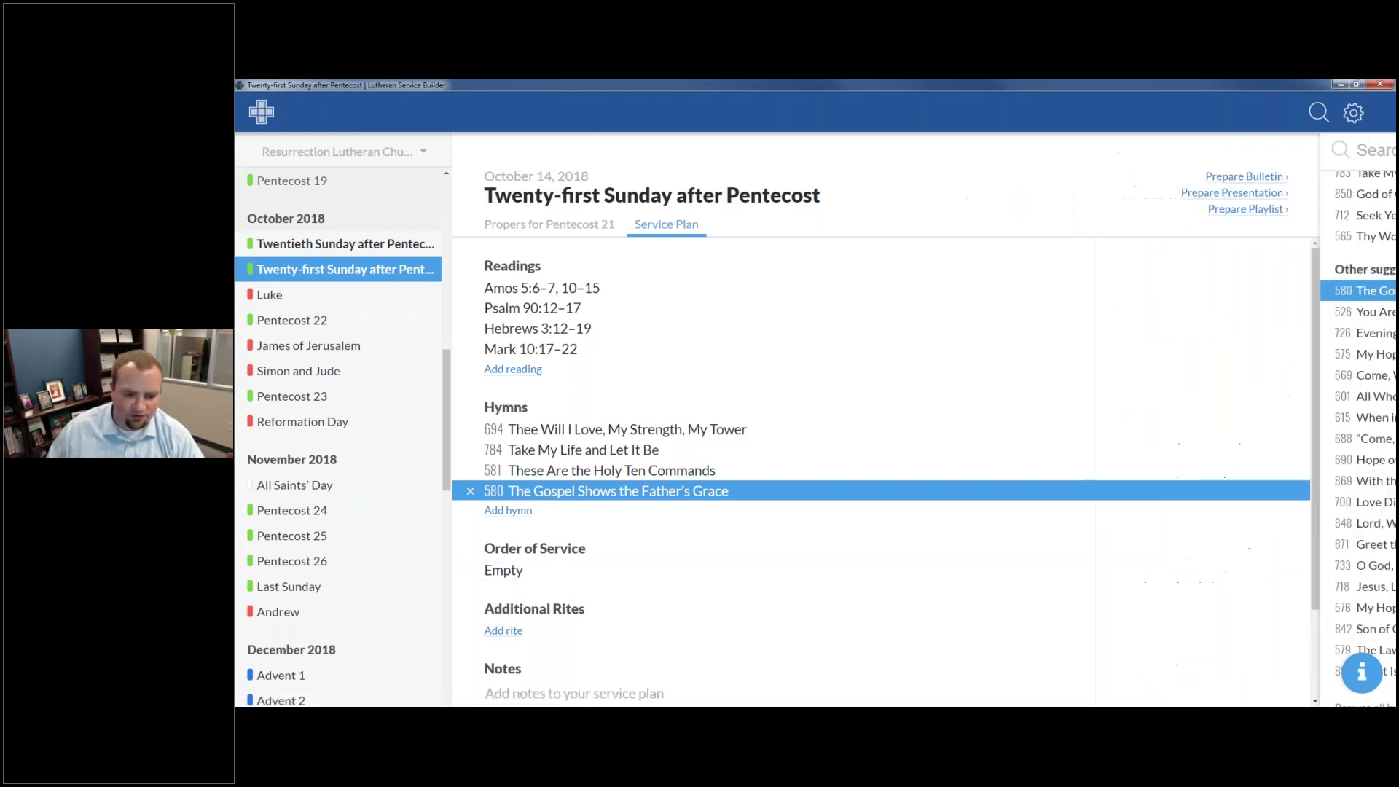
{"action": "left_click", "coordinate": [618, 563]}
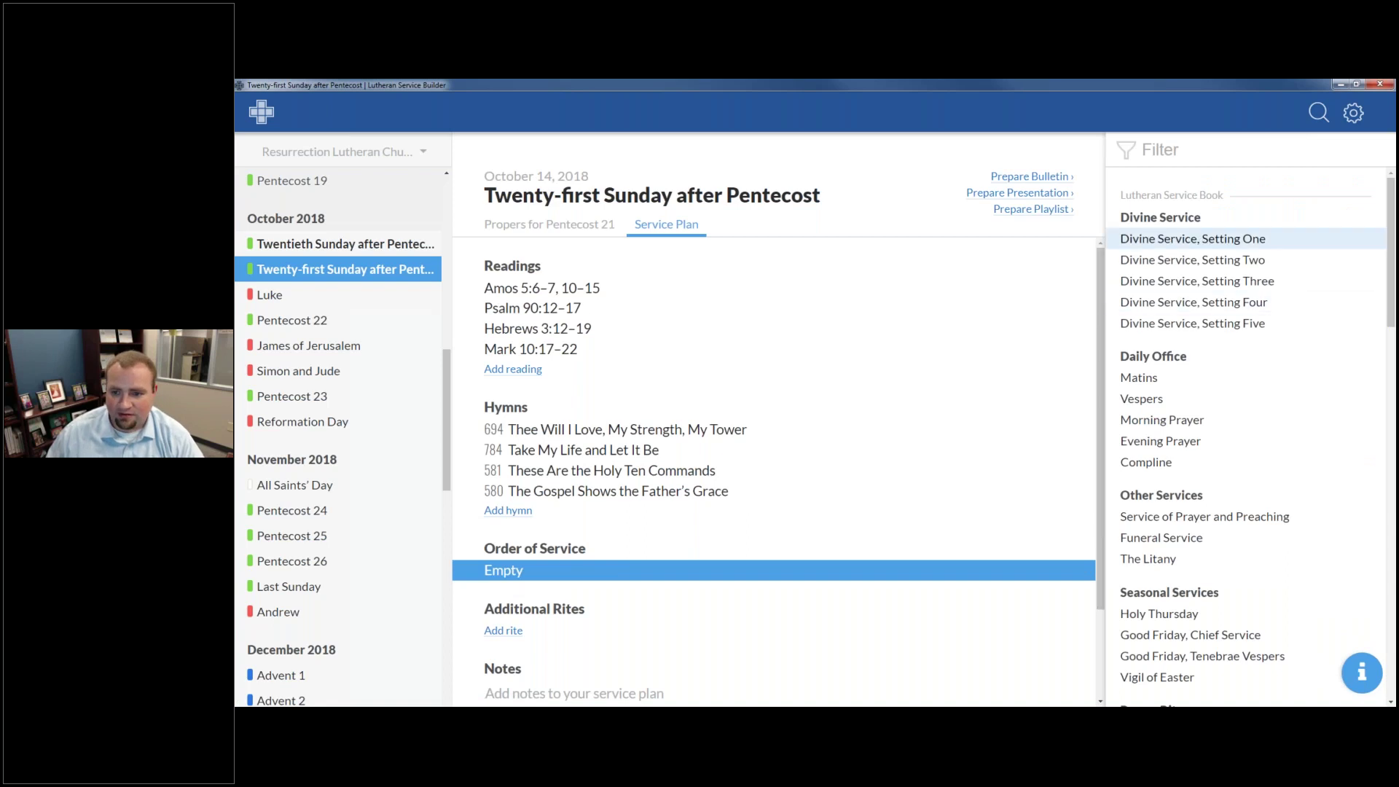
{"action": "left_click", "coordinate": [1168, 240]}
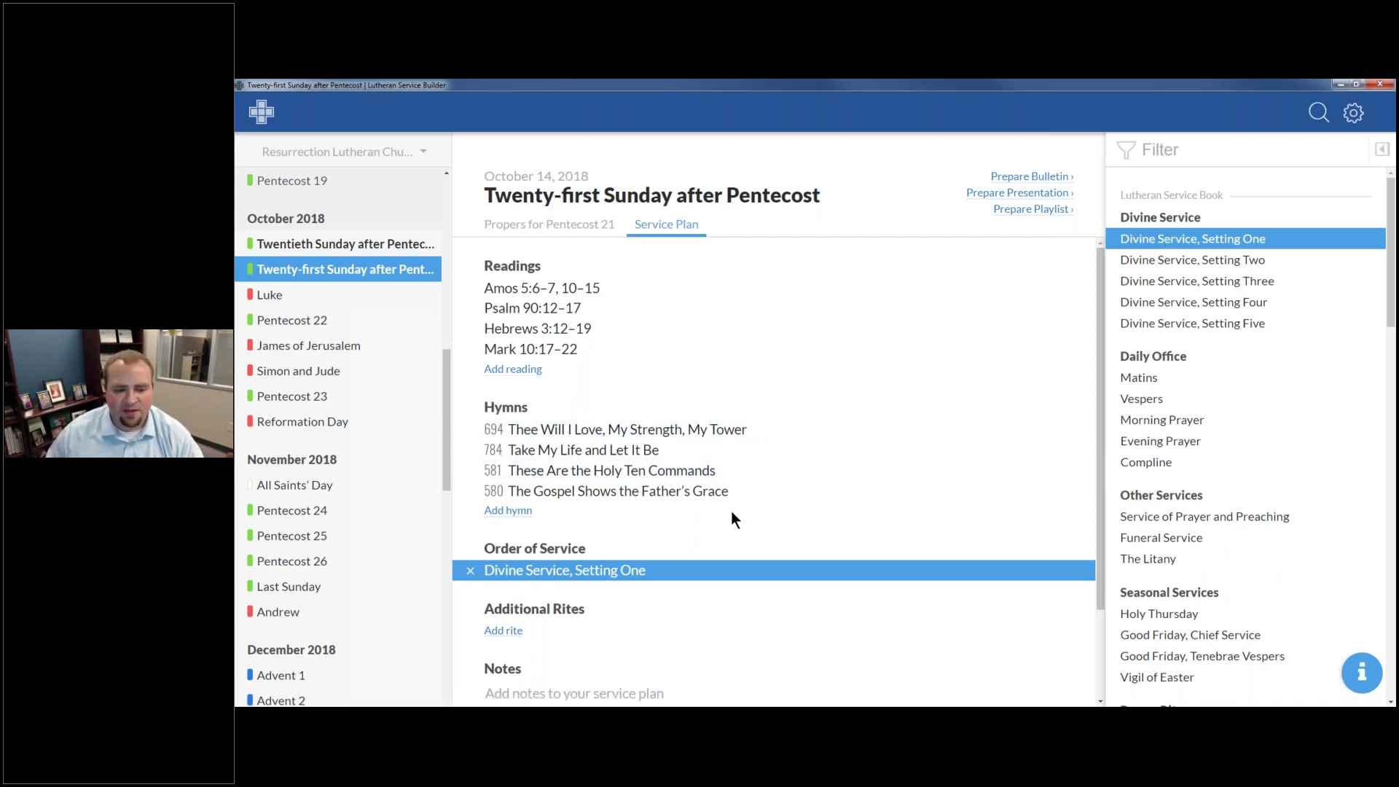
Write a service note stating which pastor is preaching, followed by "Children's choir is singing at 10:30."
{"action": "scroll", "coordinate": [731, 510], "scroll_direction": "down", "scroll_amount": 2}
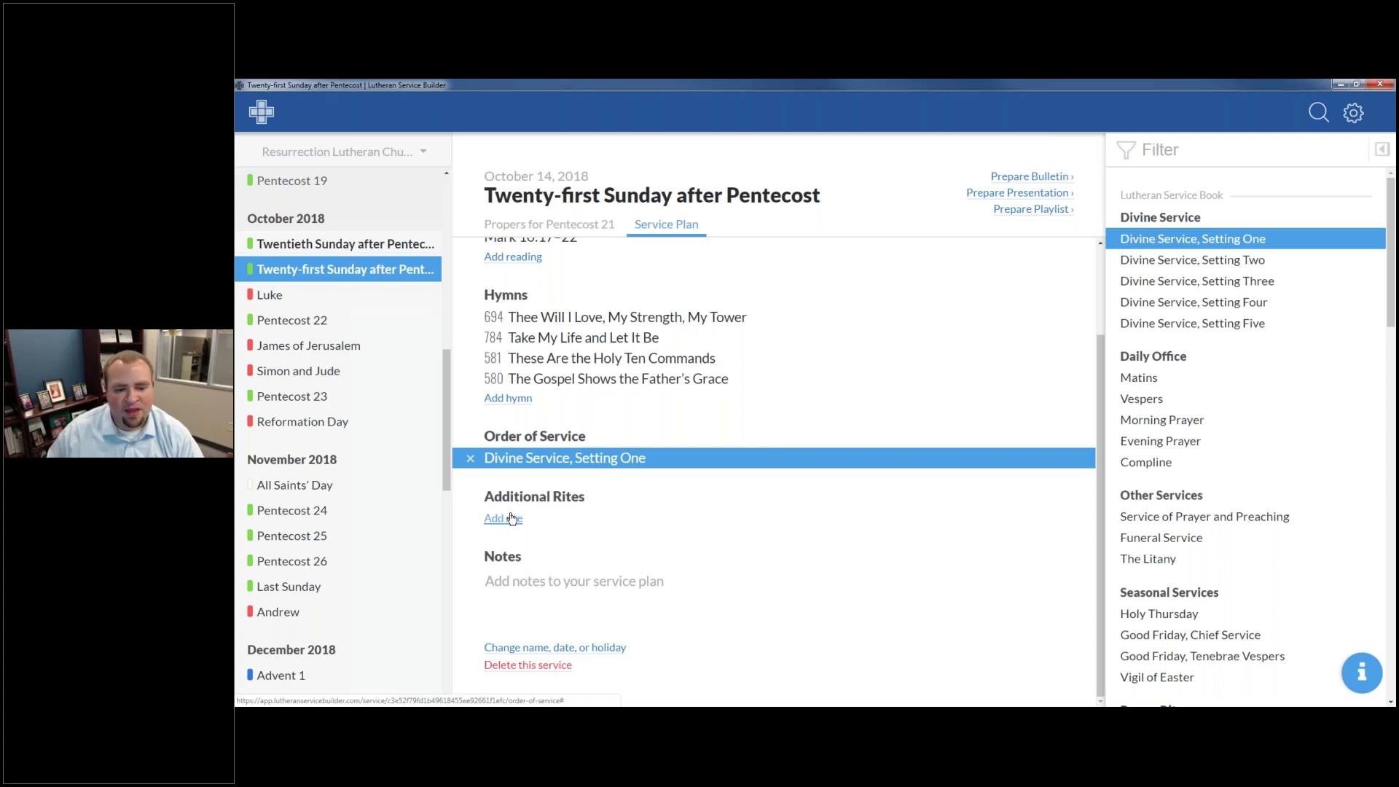
{"action": "left_click", "coordinate": [568, 612]}
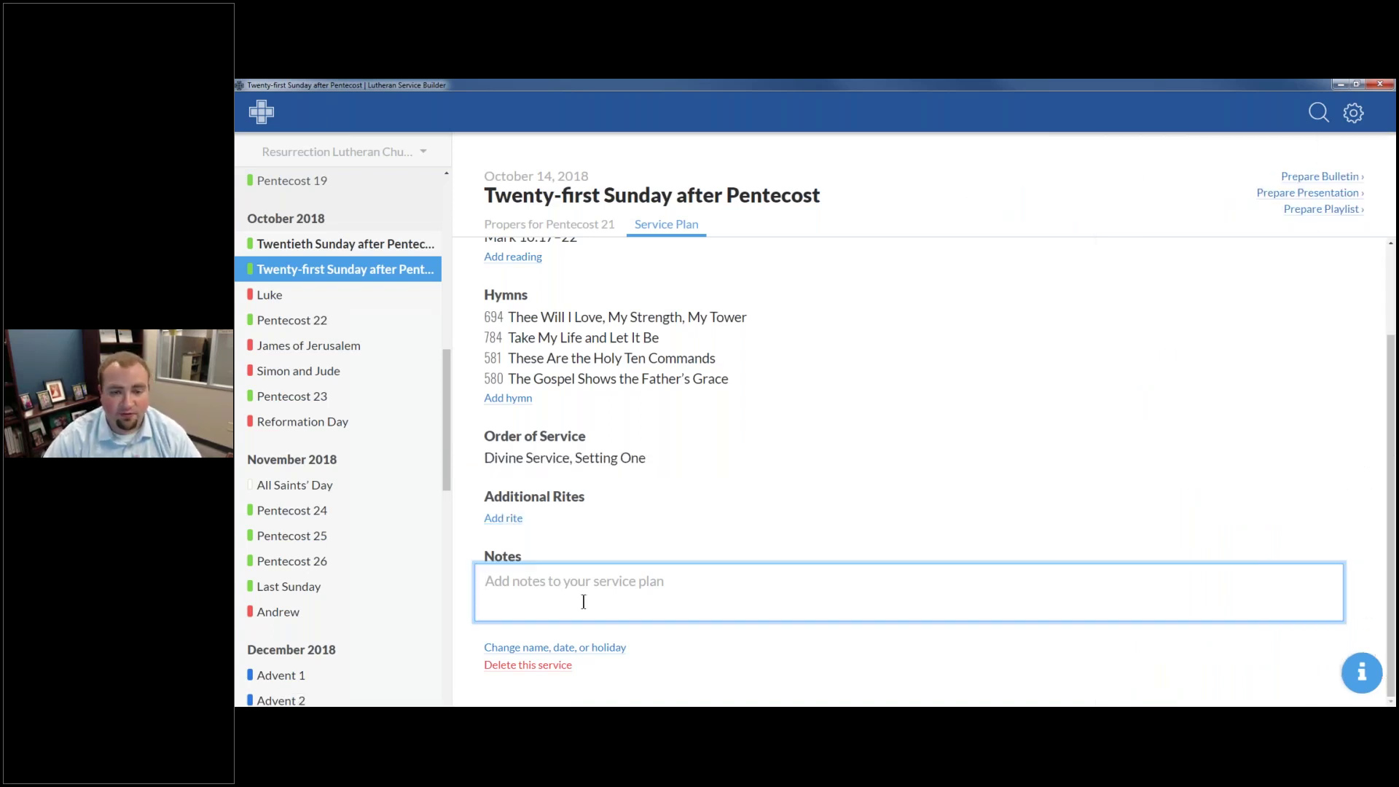
{"action": "type", "text": "Pastor Smith is preaching"}
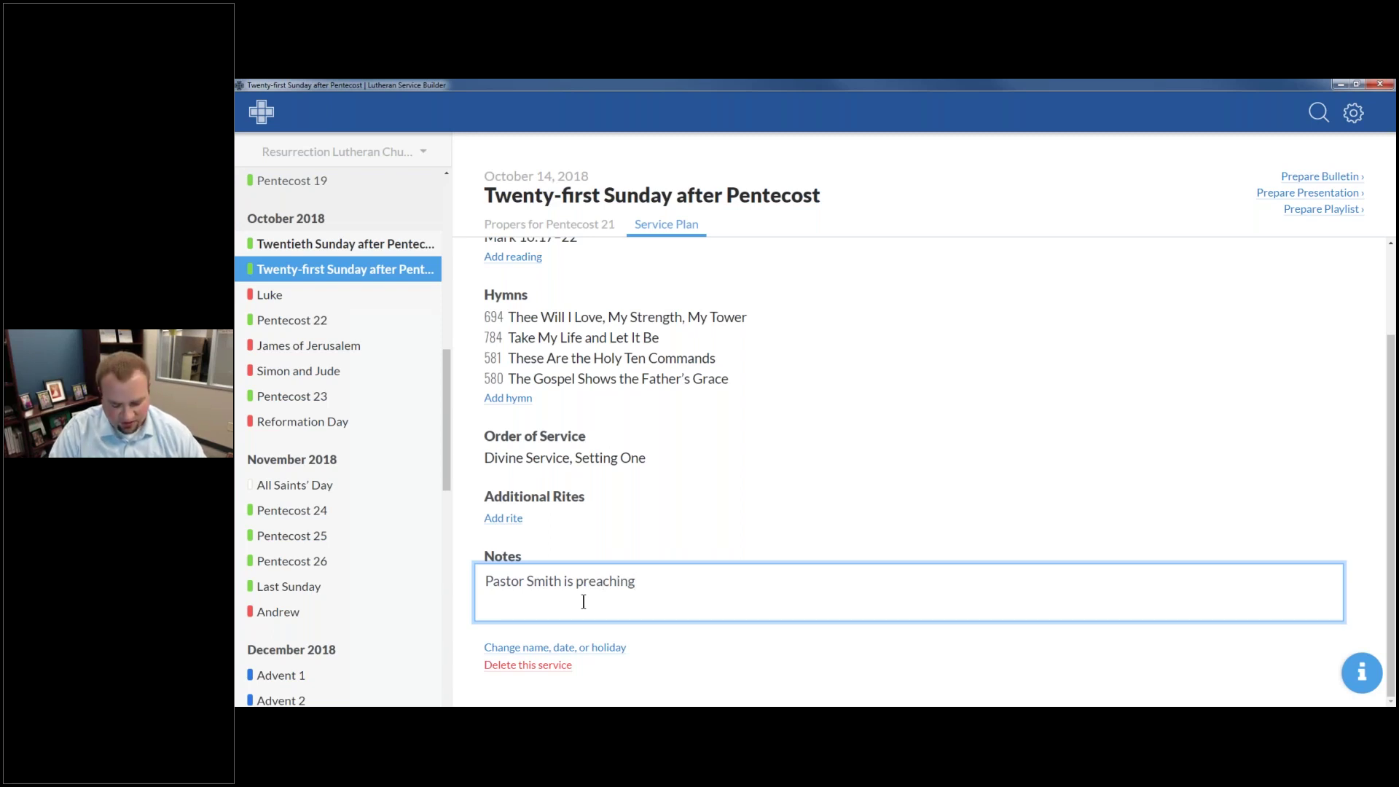
{"action": "type", "text": ". Children"}
{"action": "key", "text": "BackSpace"}
{"action": "key", "text": "BackSpace"}
{"action": "key", "text": "BackSpace"}
{"action": "key", "text": "BackSpace"}
{"action": "key", "text": "BackSpace"}
{"action": "type", "text": "ldren's "}
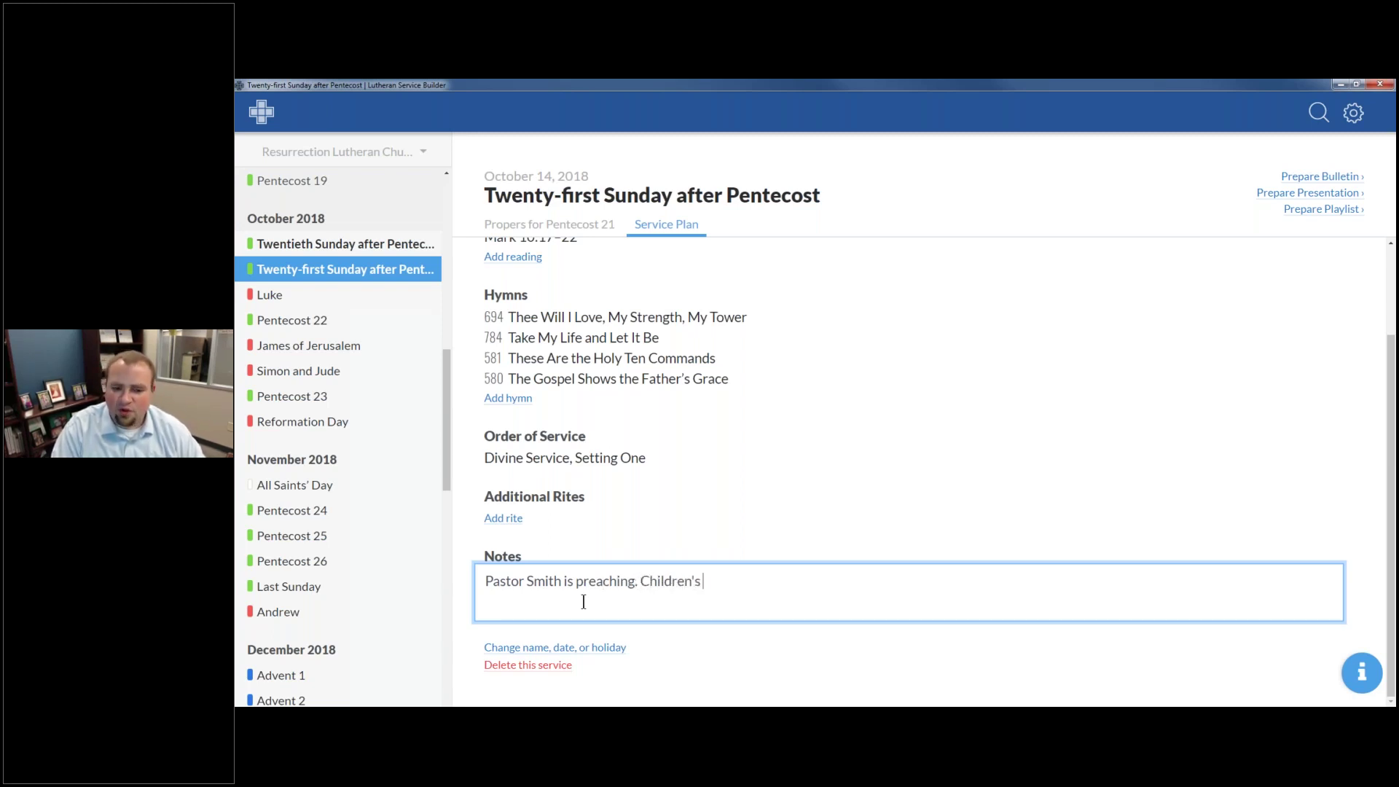
{"action": "type", "text": "choir is singing at 10:30."}
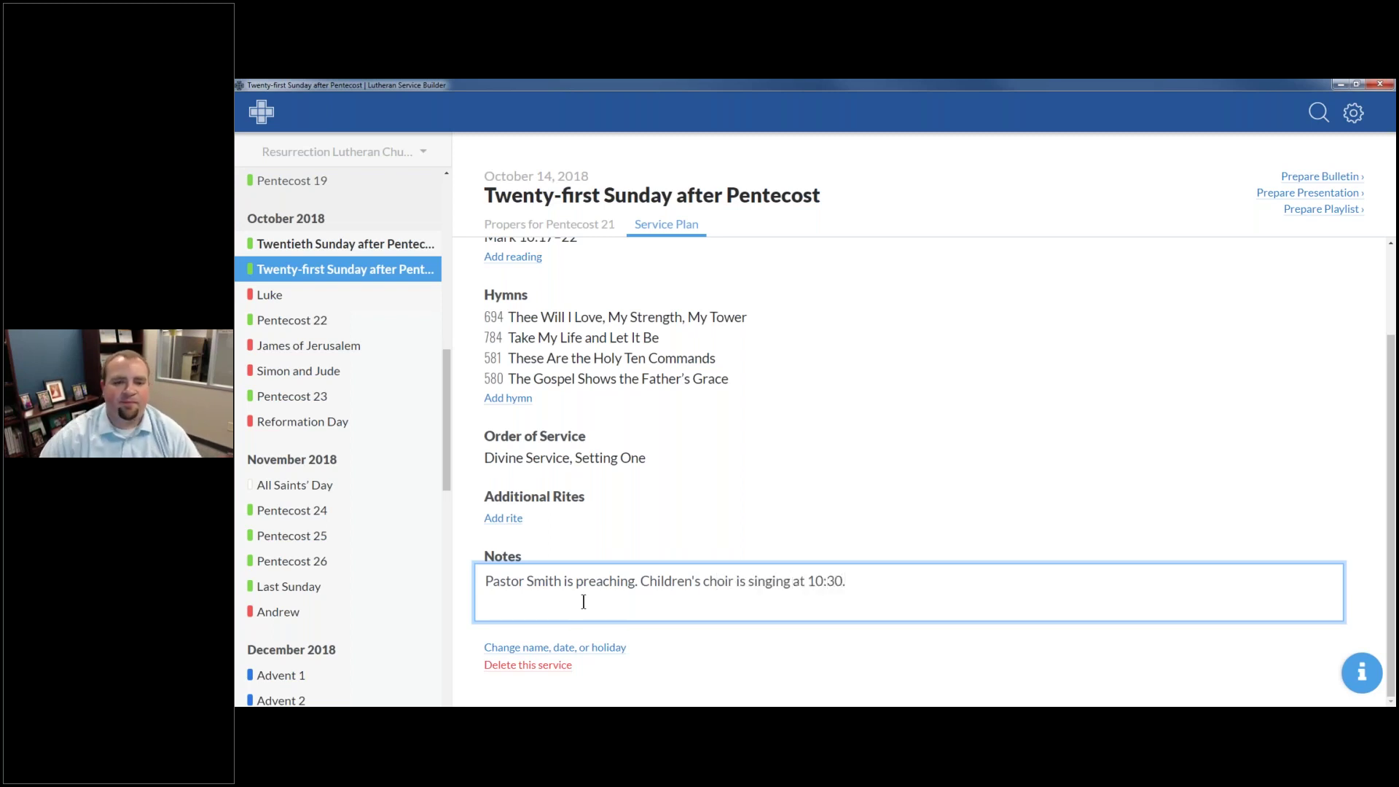
{"action": "left_click", "coordinate": [792, 532]}
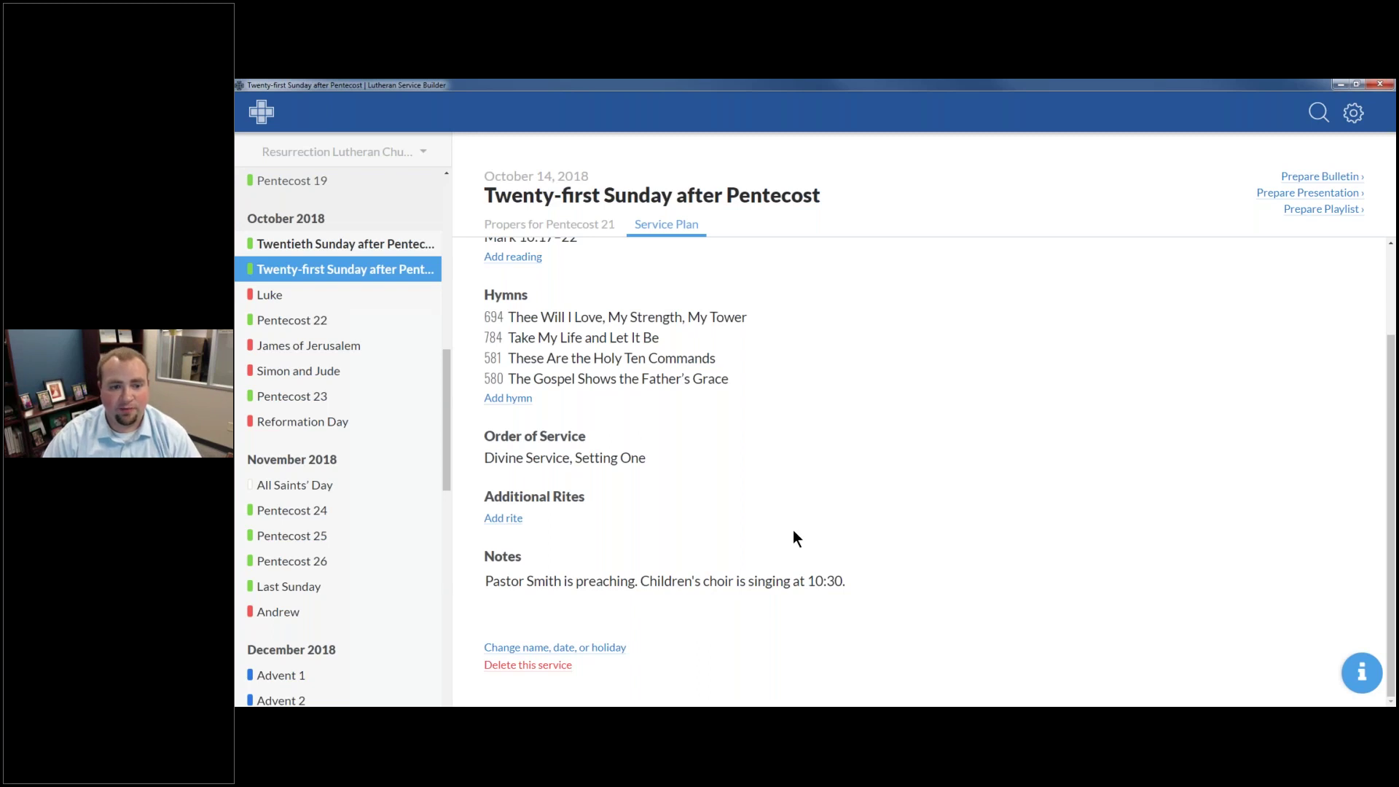
Start preparing the presentation for this service and look over the available insert options and document settings
{"action": "scroll", "coordinate": [742, 506], "scroll_direction": "up", "scroll_amount": 3}
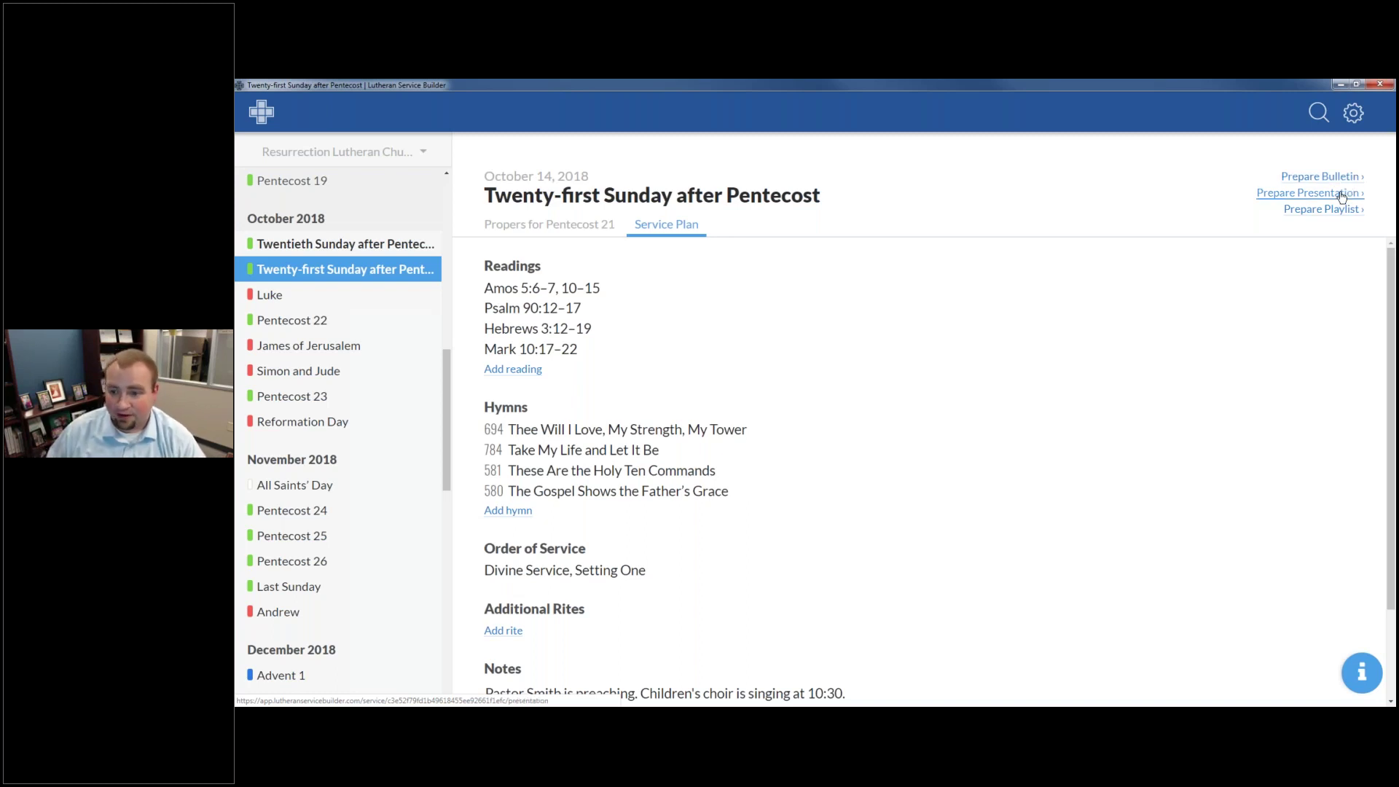
{"action": "left_click", "coordinate": [1341, 194]}
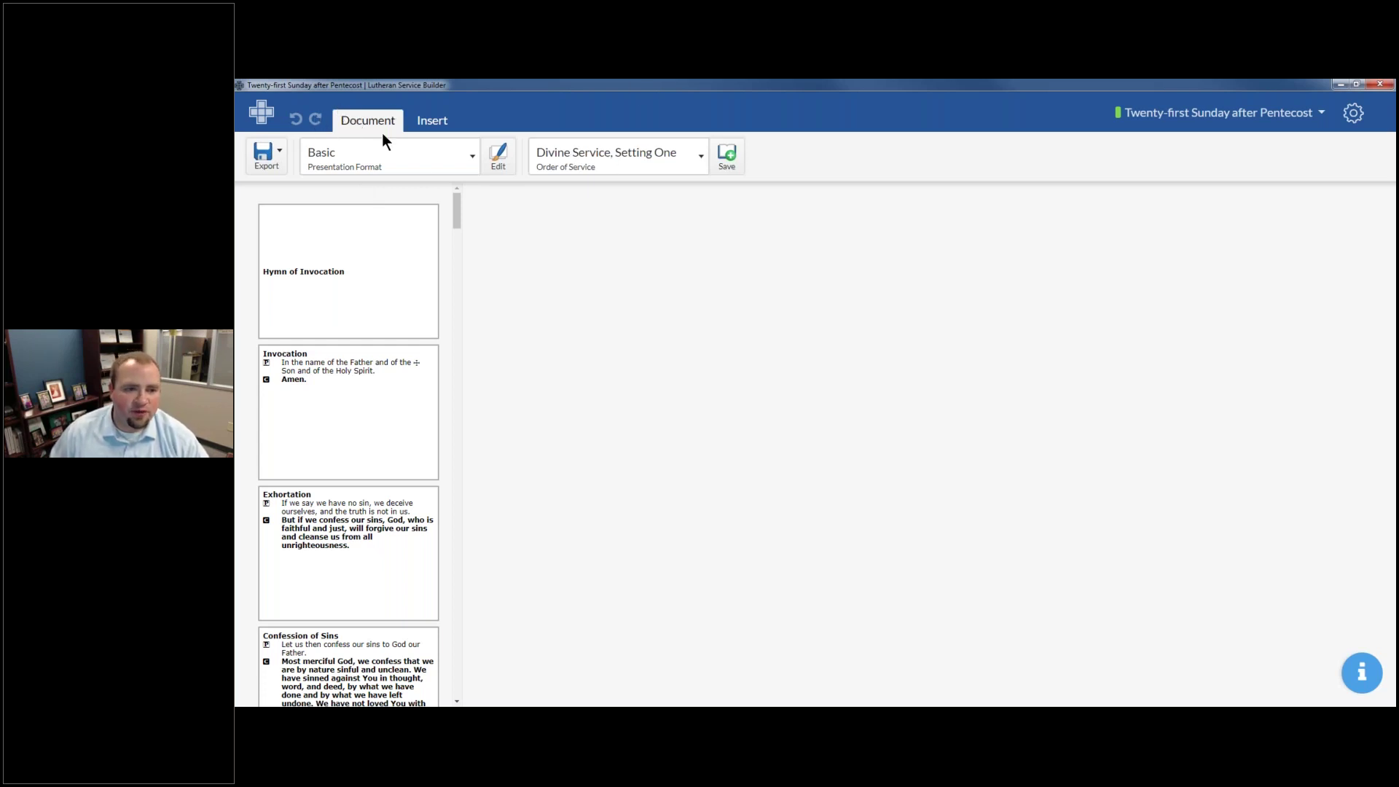
{"action": "left_click", "coordinate": [432, 122]}
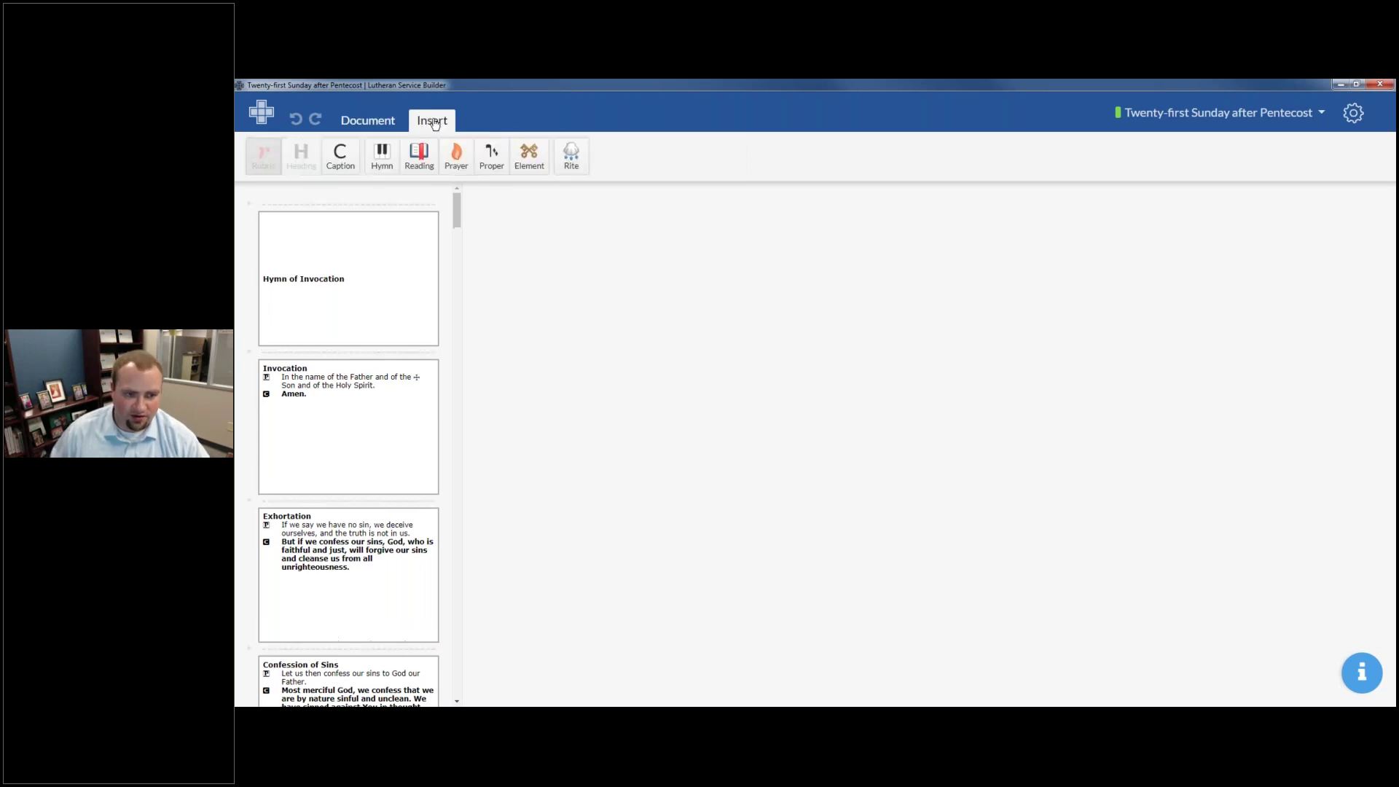
{"action": "left_click", "coordinate": [388, 129]}
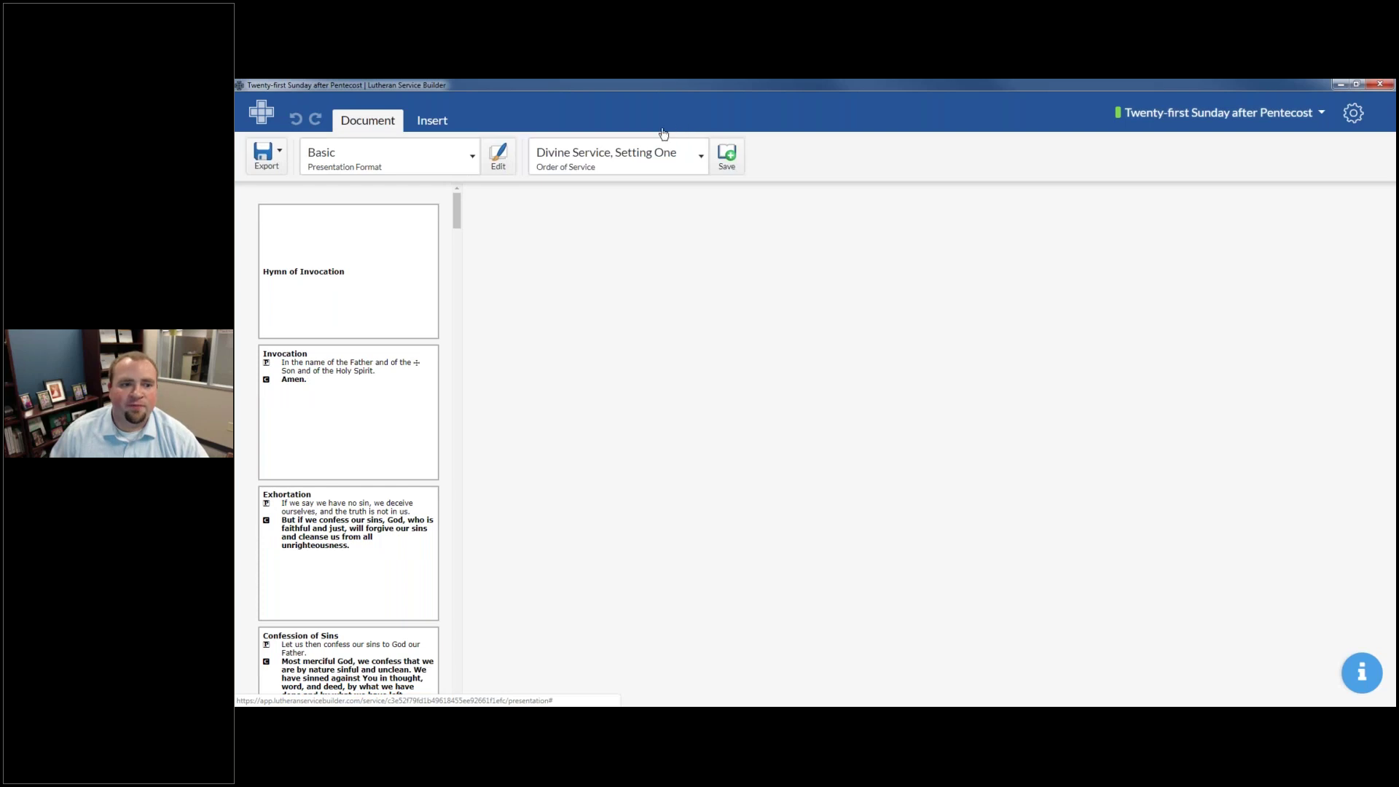
Change the presentation's order of service to Service of Prayer and Preaching, replacing the current service content
{"action": "left_click", "coordinate": [591, 155]}
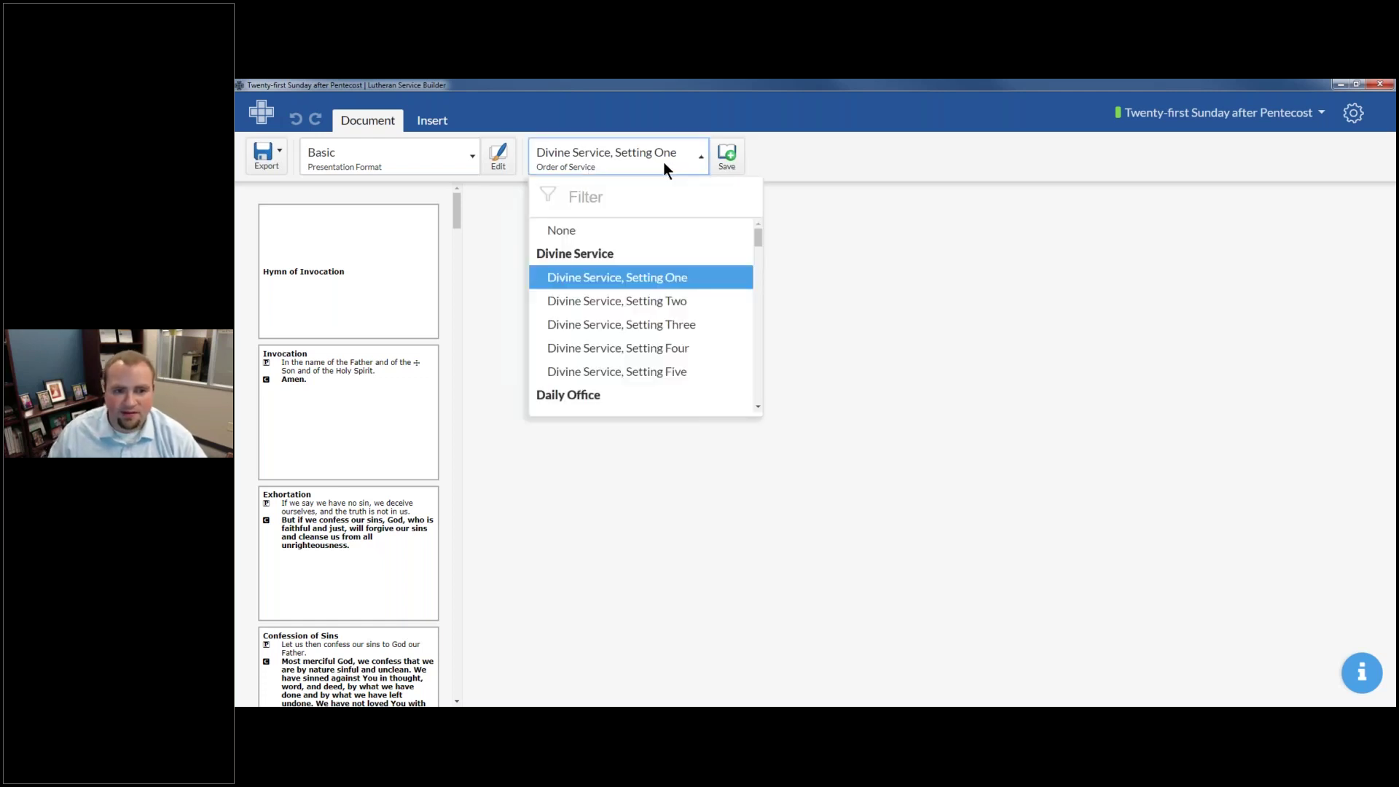
{"action": "scroll", "coordinate": [639, 332], "scroll_direction": "down", "scroll_amount": 3}
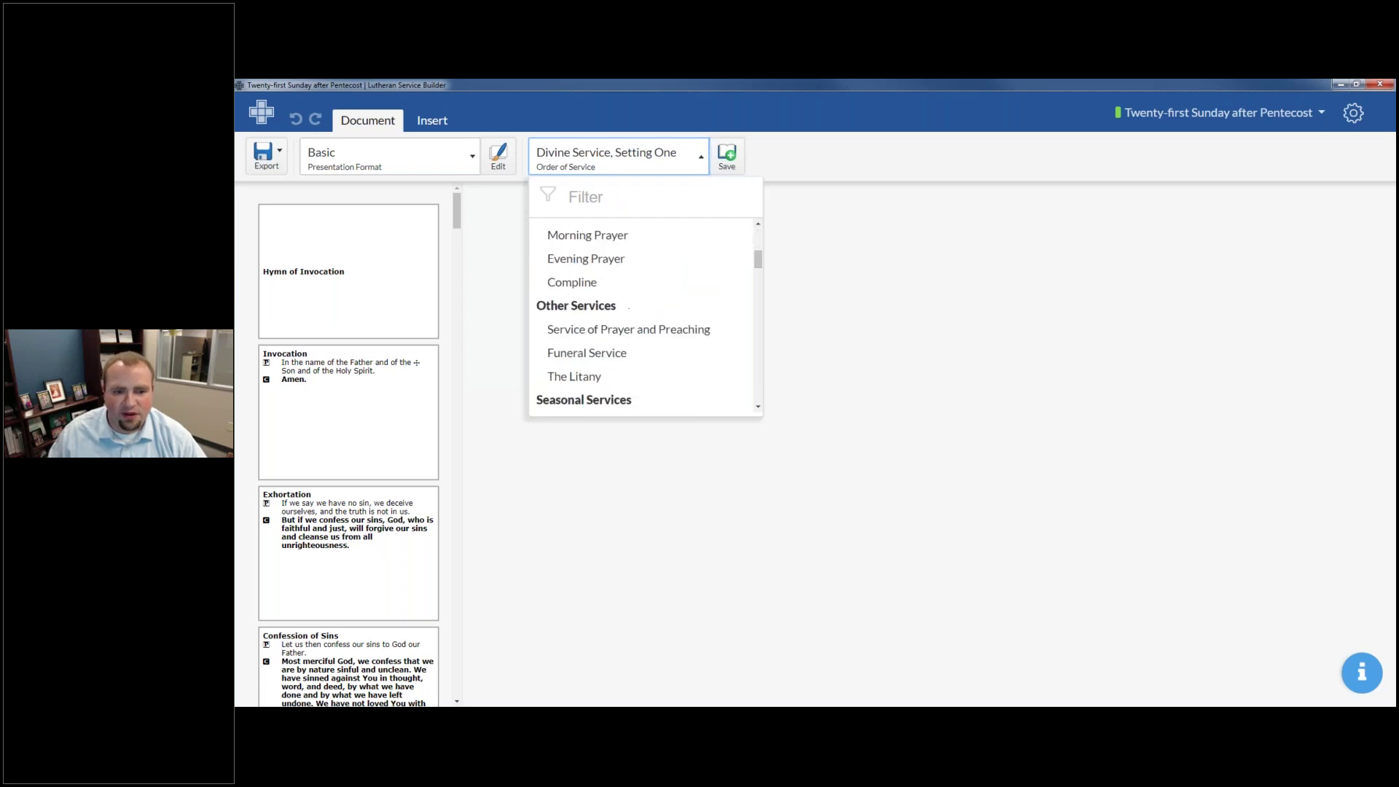
{"action": "left_click", "coordinate": [642, 325]}
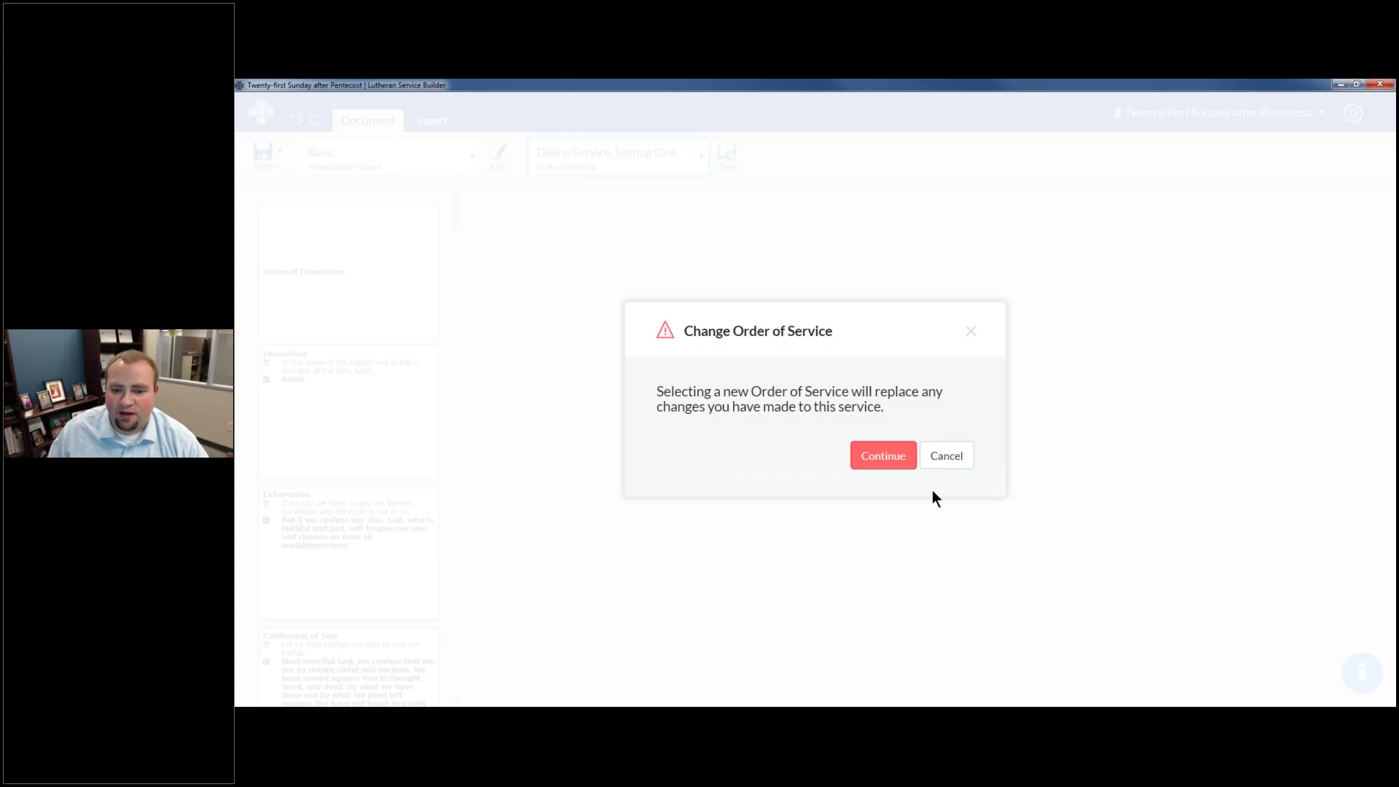
{"action": "left_click", "coordinate": [898, 456]}
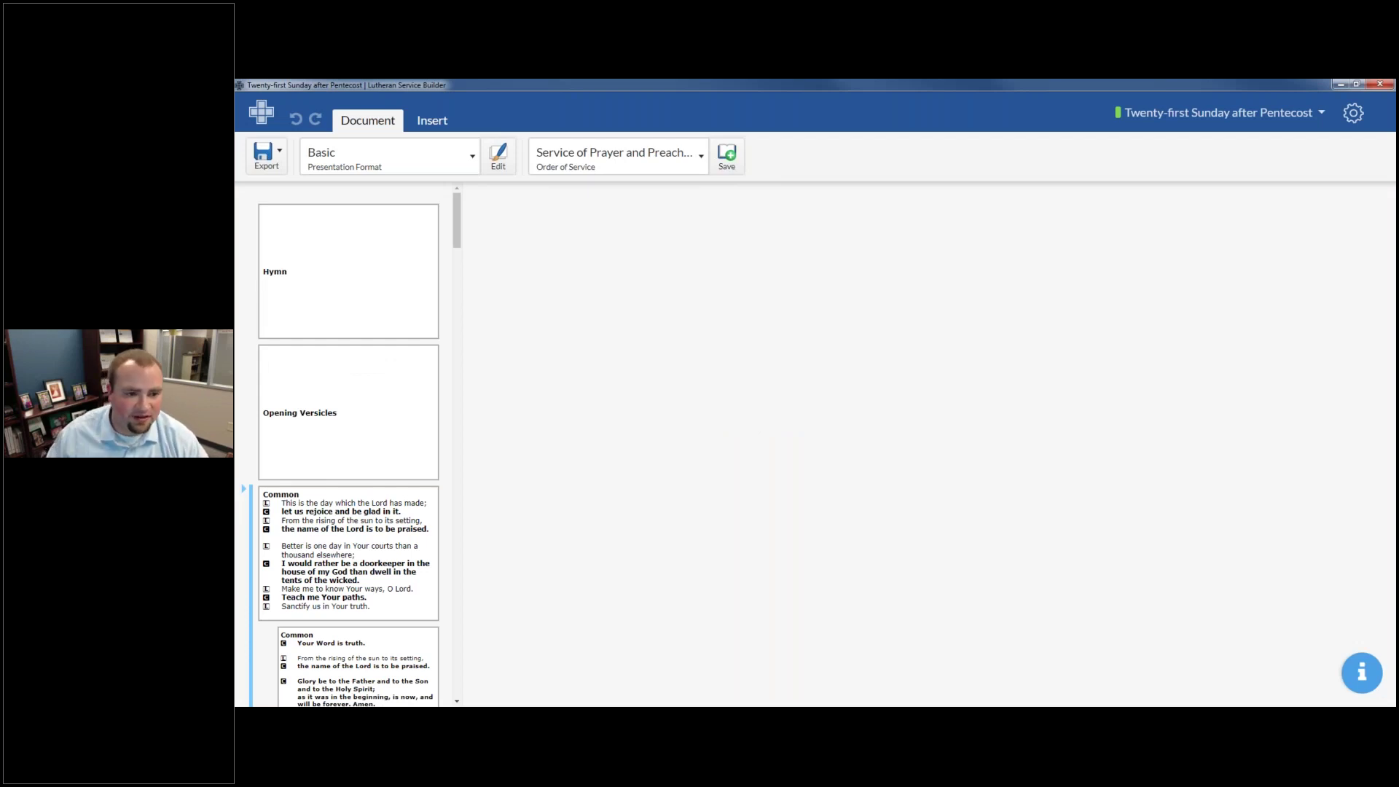
{"action": "left_click_drag", "start_coordinate": [457, 220], "coordinate": [465, 192]}
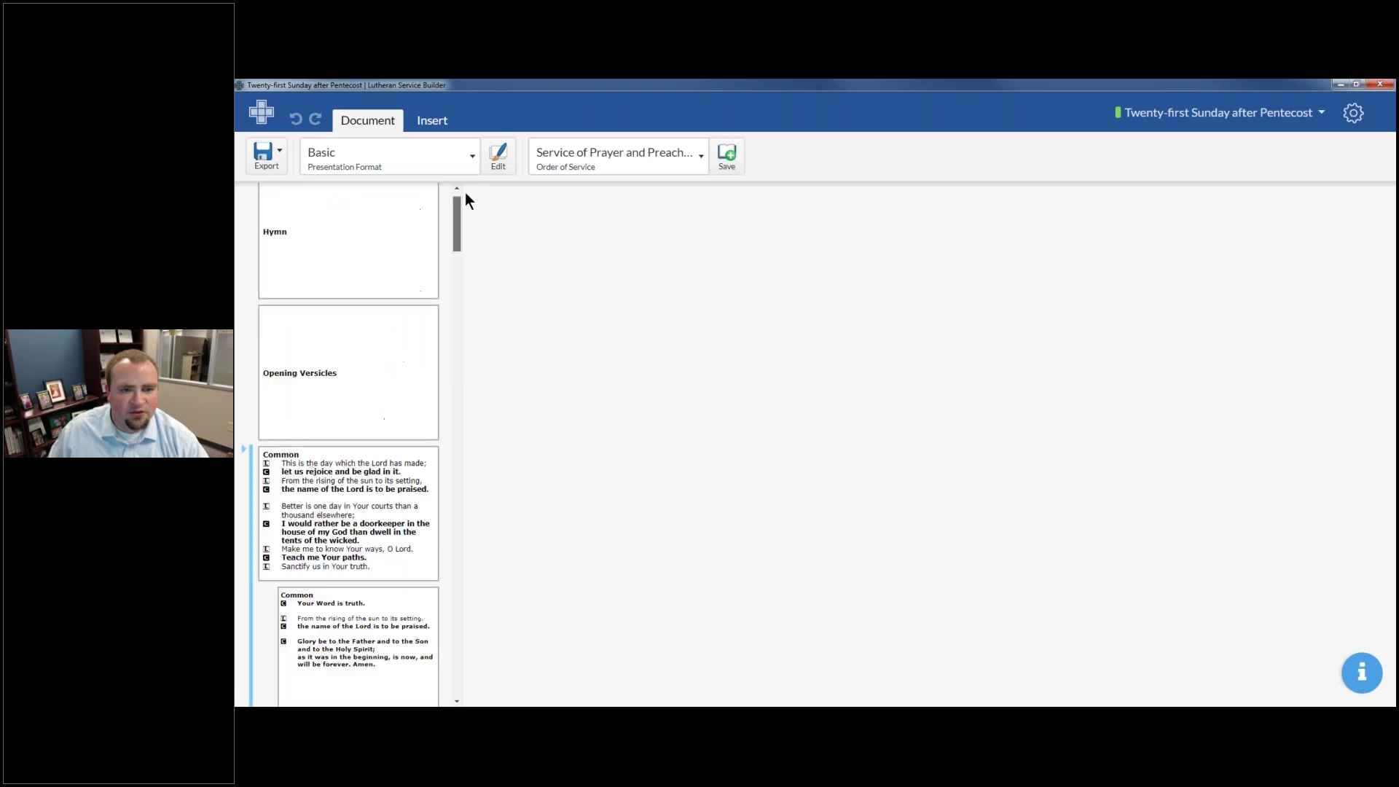
Set the presentation's order of service back to Divine Service, Setting One, replacing the current content
{"action": "left_click", "coordinate": [684, 169]}
{"action": "scroll", "coordinate": [728, 248], "scroll_direction": "up", "scroll_amount": 5}
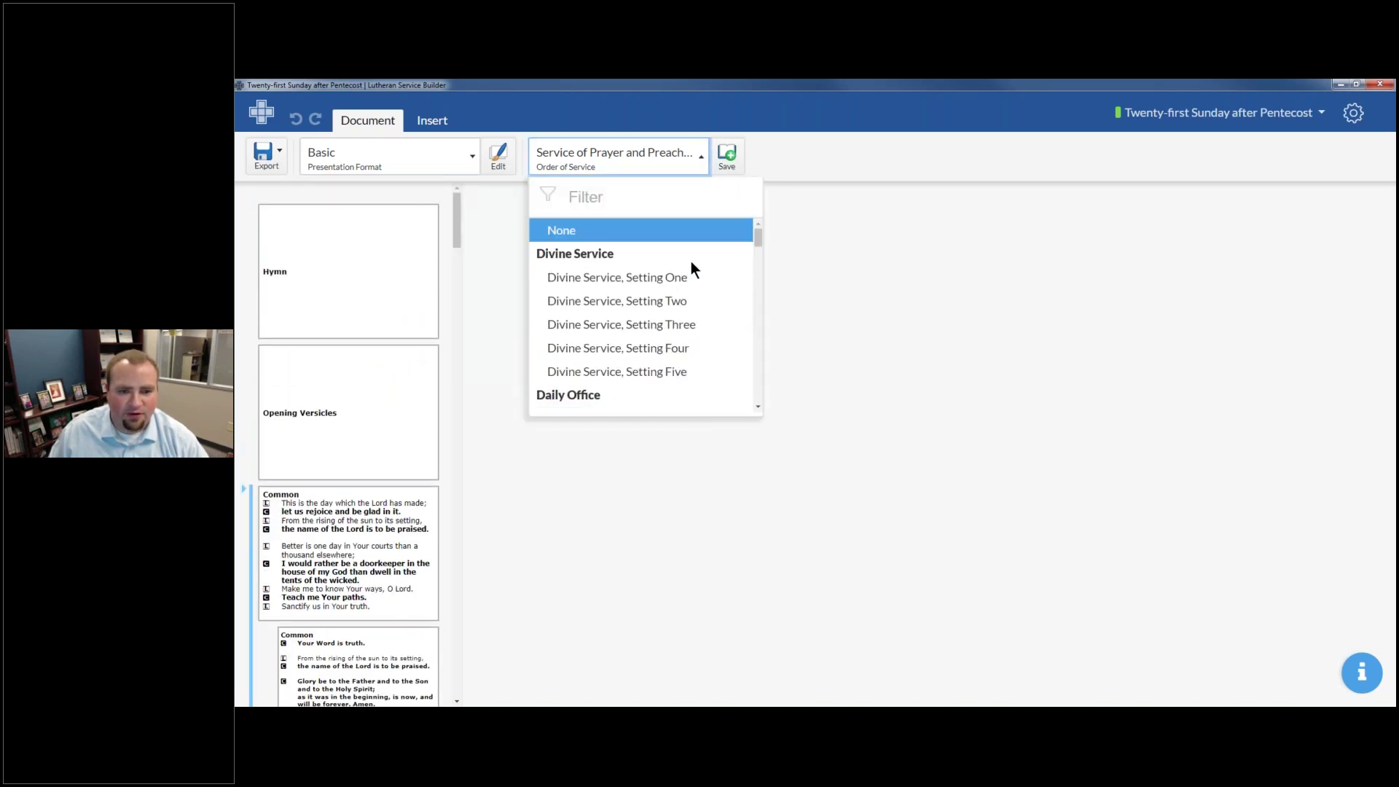
{"action": "left_click", "coordinate": [678, 277]}
{"action": "left_click", "coordinate": [879, 455]}
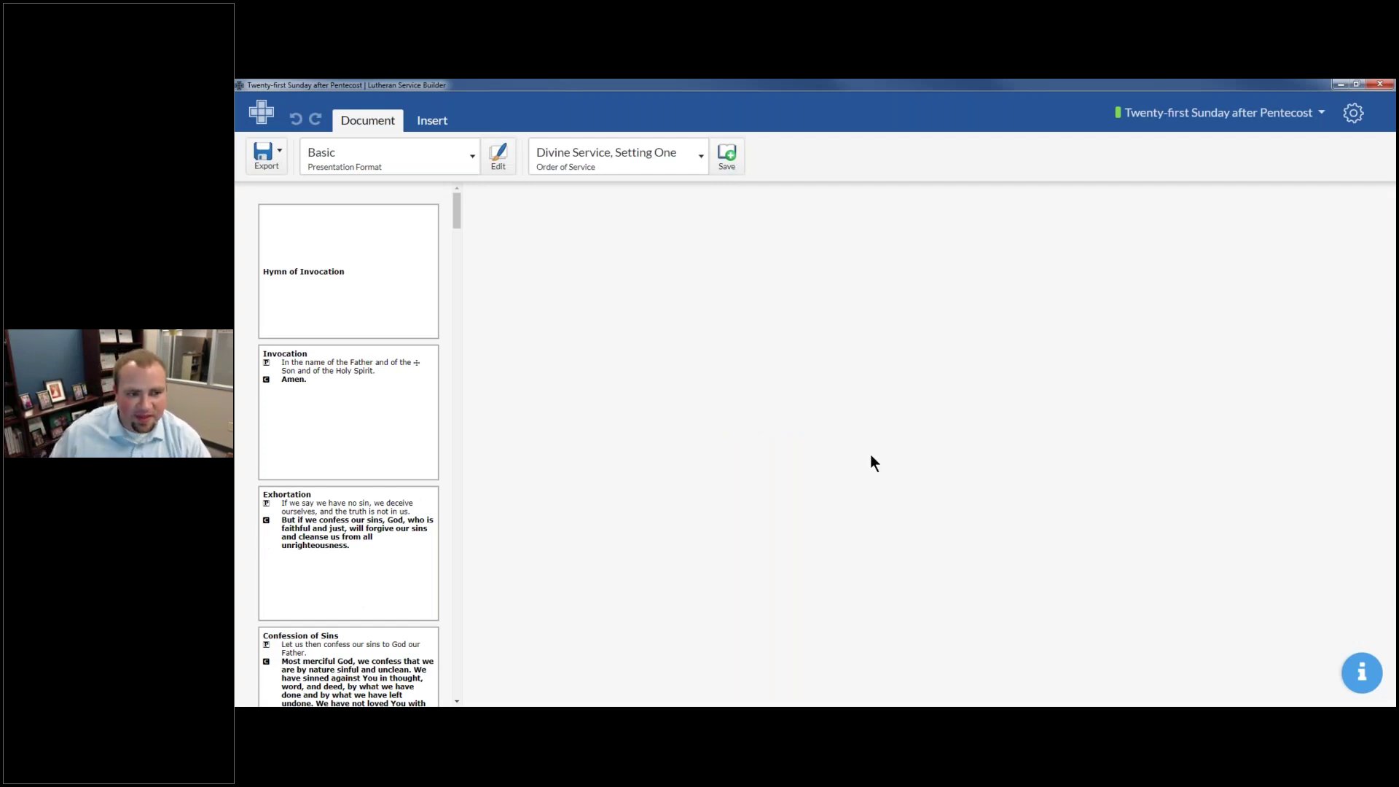
Look over the insert options and the opening service slides, including the Hymn of Invocation placeholder and the Confession of Sins
{"action": "left_click", "coordinate": [429, 125]}
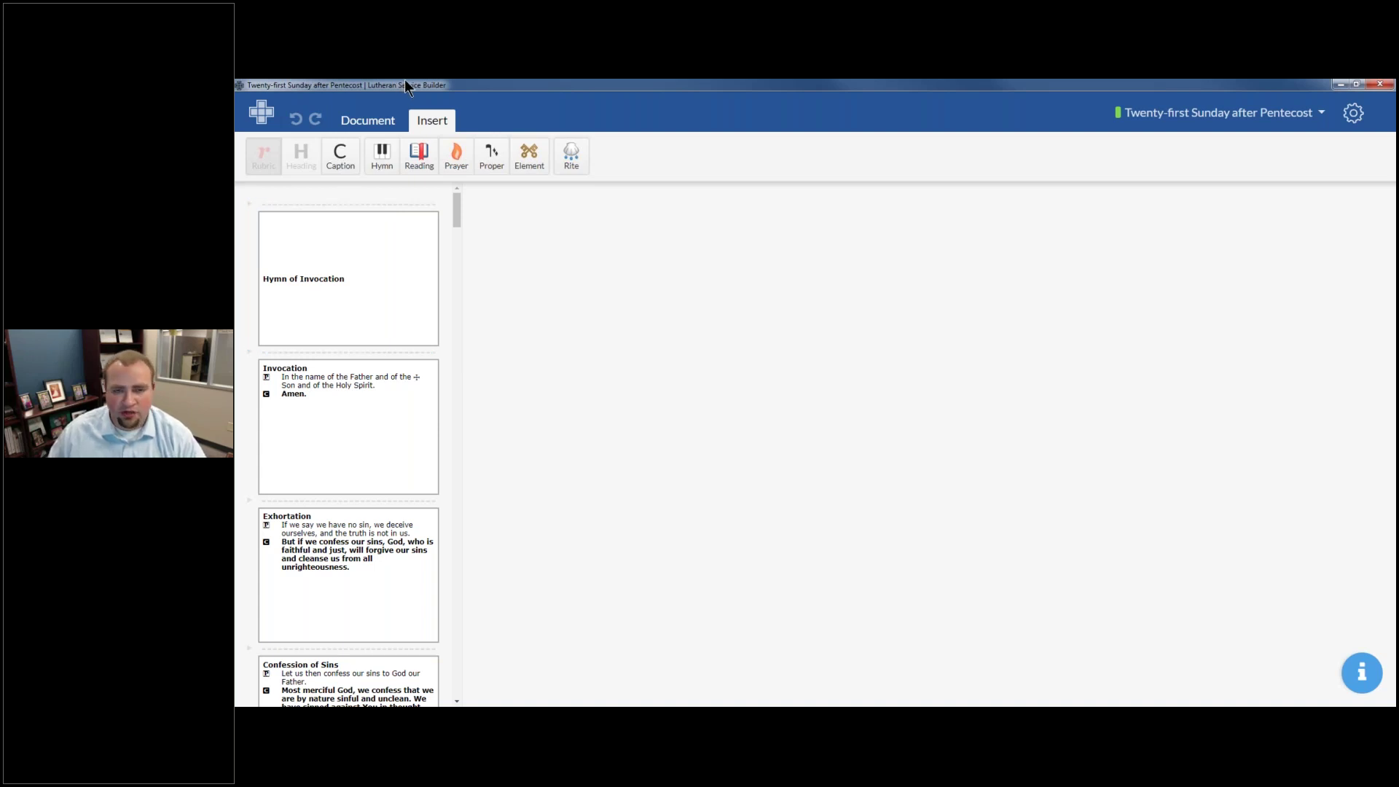
{"action": "left_click", "coordinate": [380, 116]}
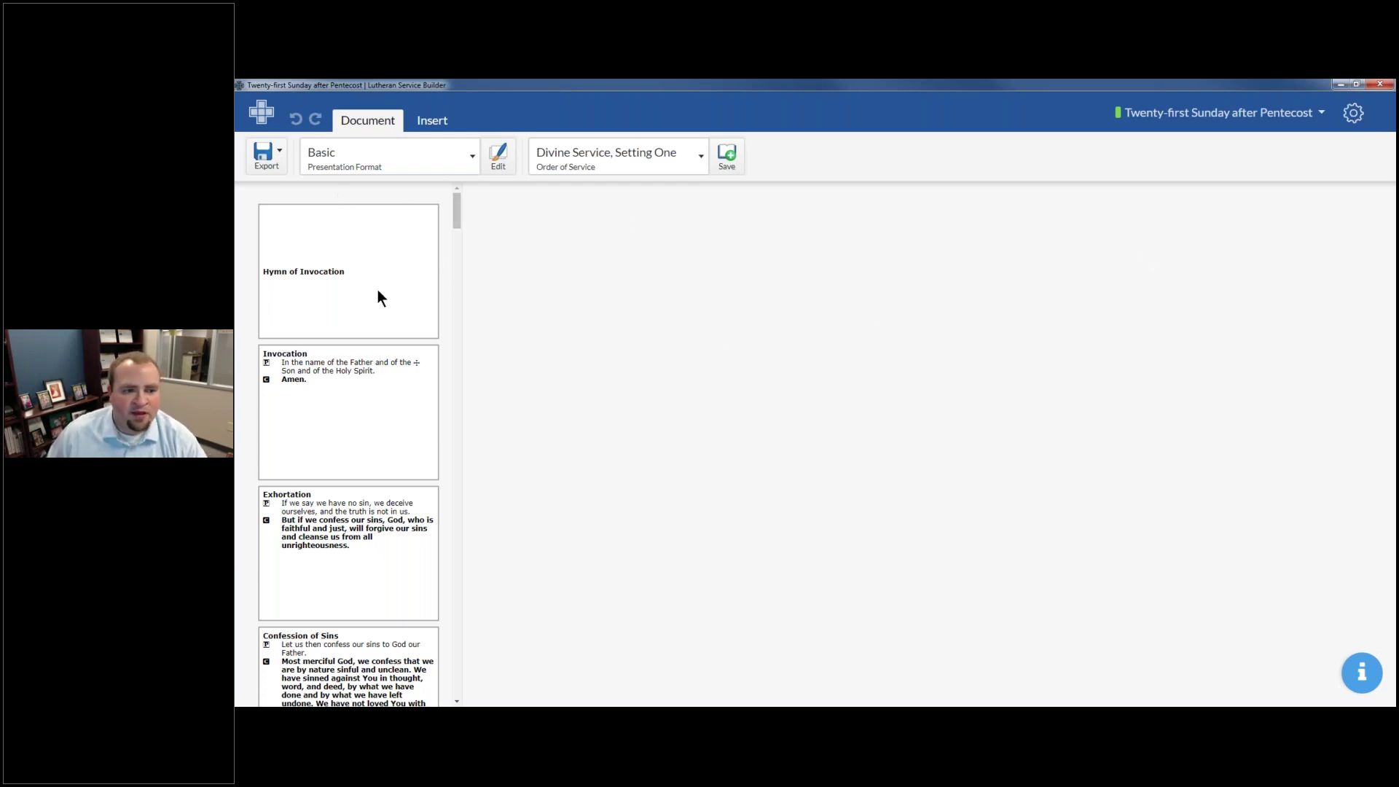
{"action": "left_click", "coordinate": [340, 272]}
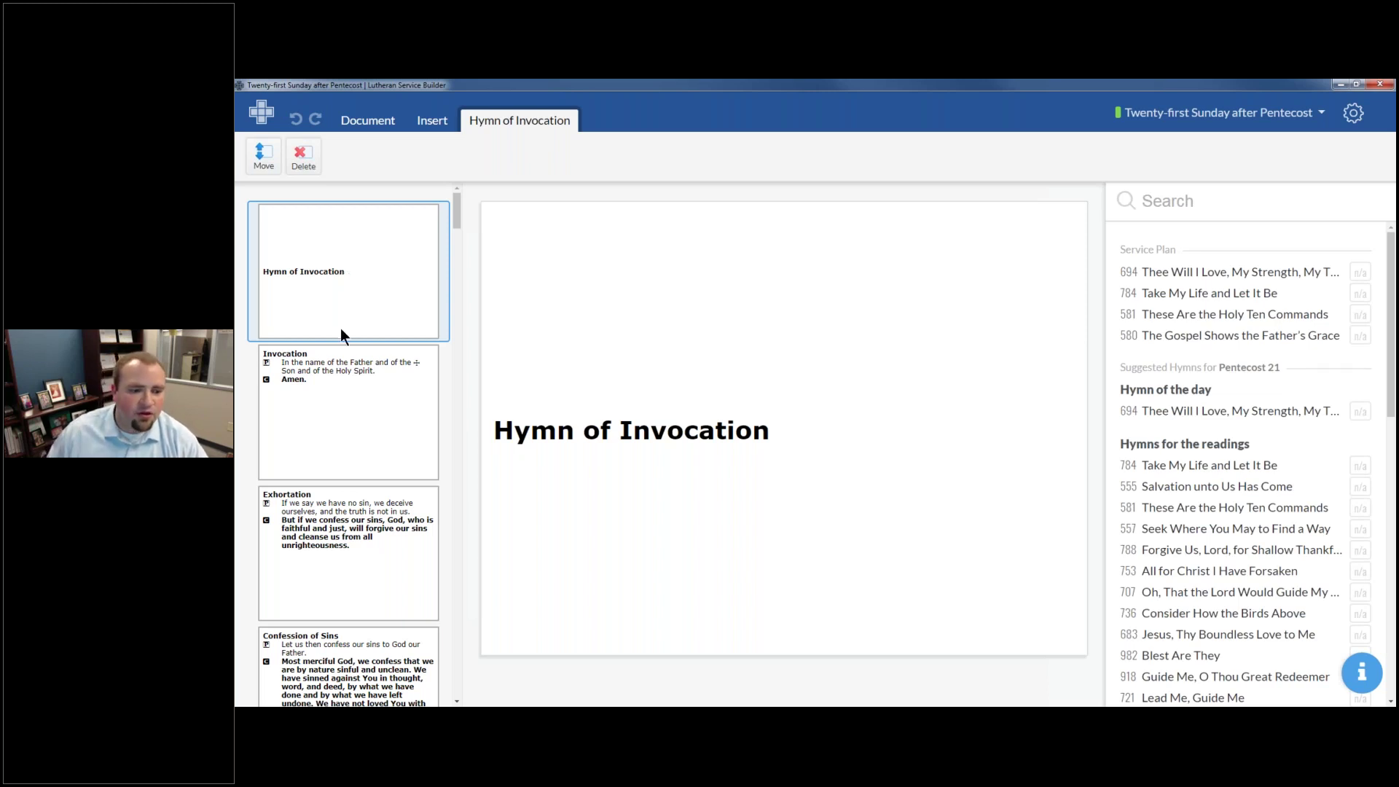
{"action": "scroll", "coordinate": [340, 329], "scroll_direction": "down", "scroll_amount": 6}
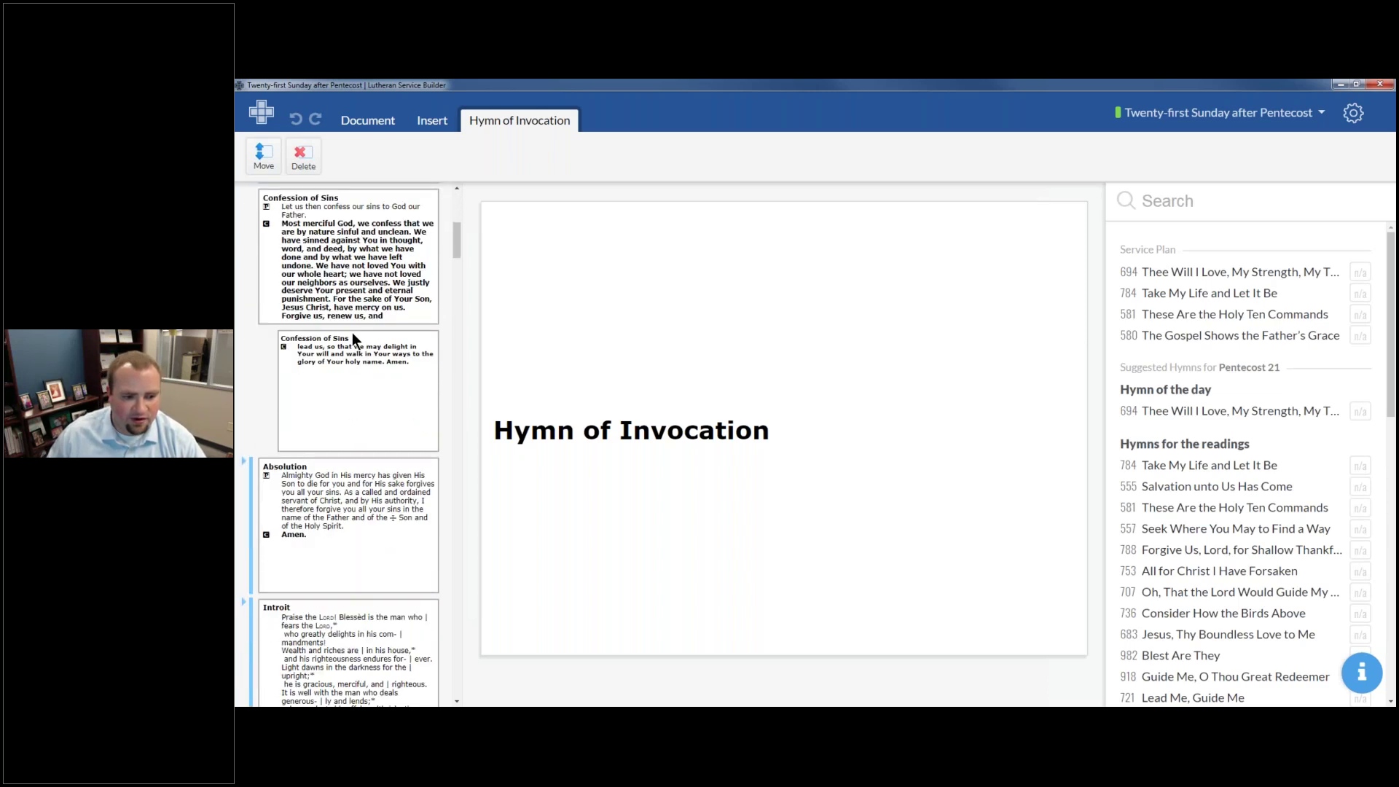
{"action": "scroll", "coordinate": [352, 332], "scroll_direction": "down", "scroll_amount": 2}
{"action": "scroll", "coordinate": [451, 260], "scroll_direction": "up", "scroll_amount": 8}
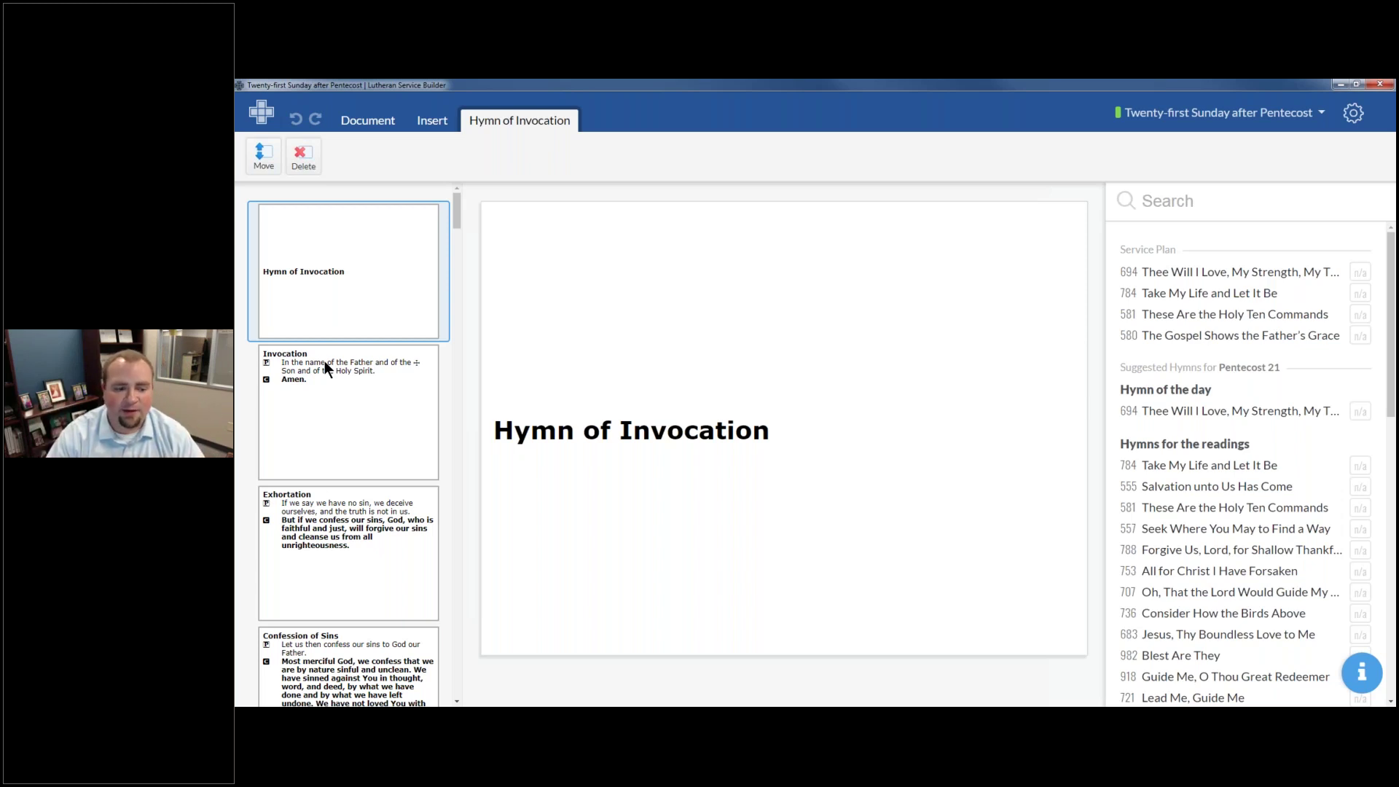
{"action": "scroll", "coordinate": [348, 379], "scroll_direction": "down", "scroll_amount": 3}
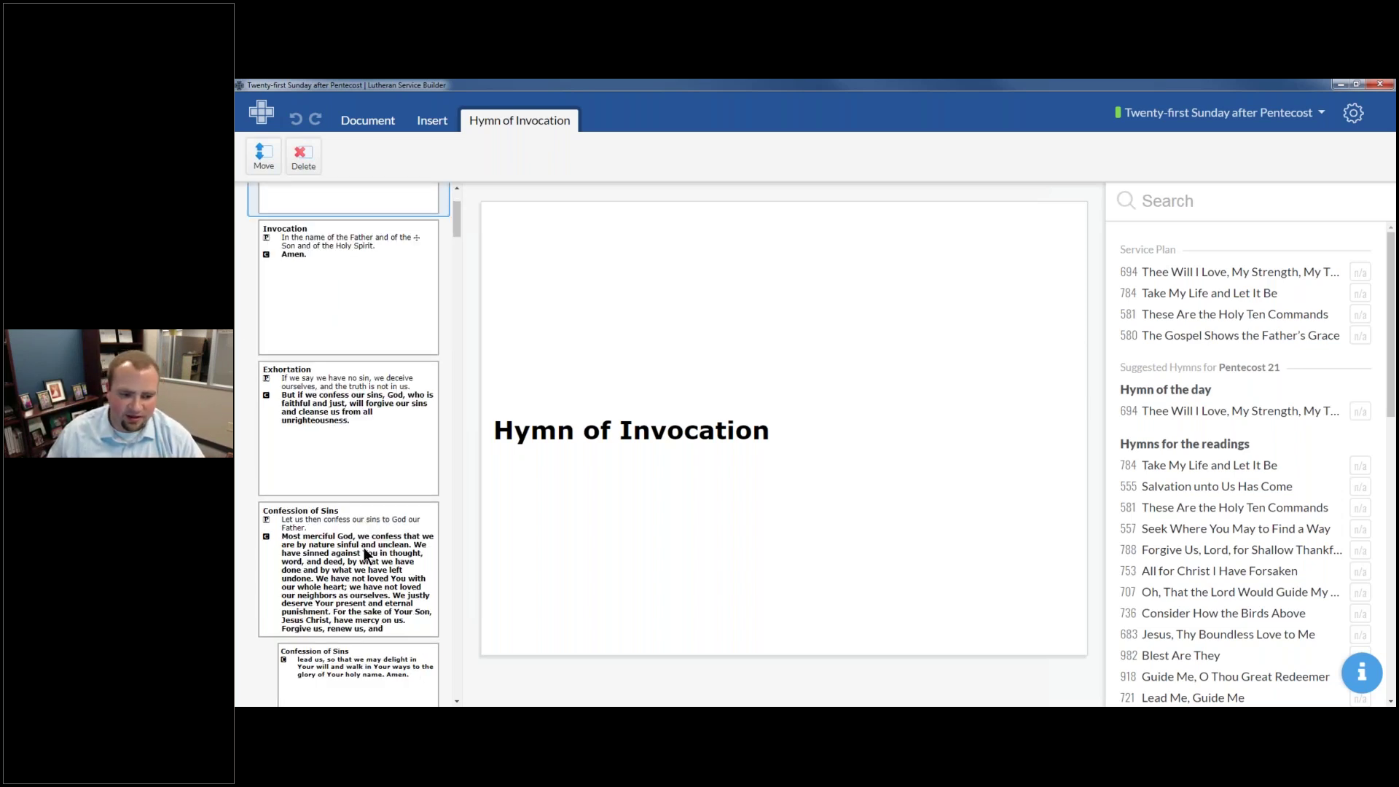
{"action": "left_click", "coordinate": [356, 471]}
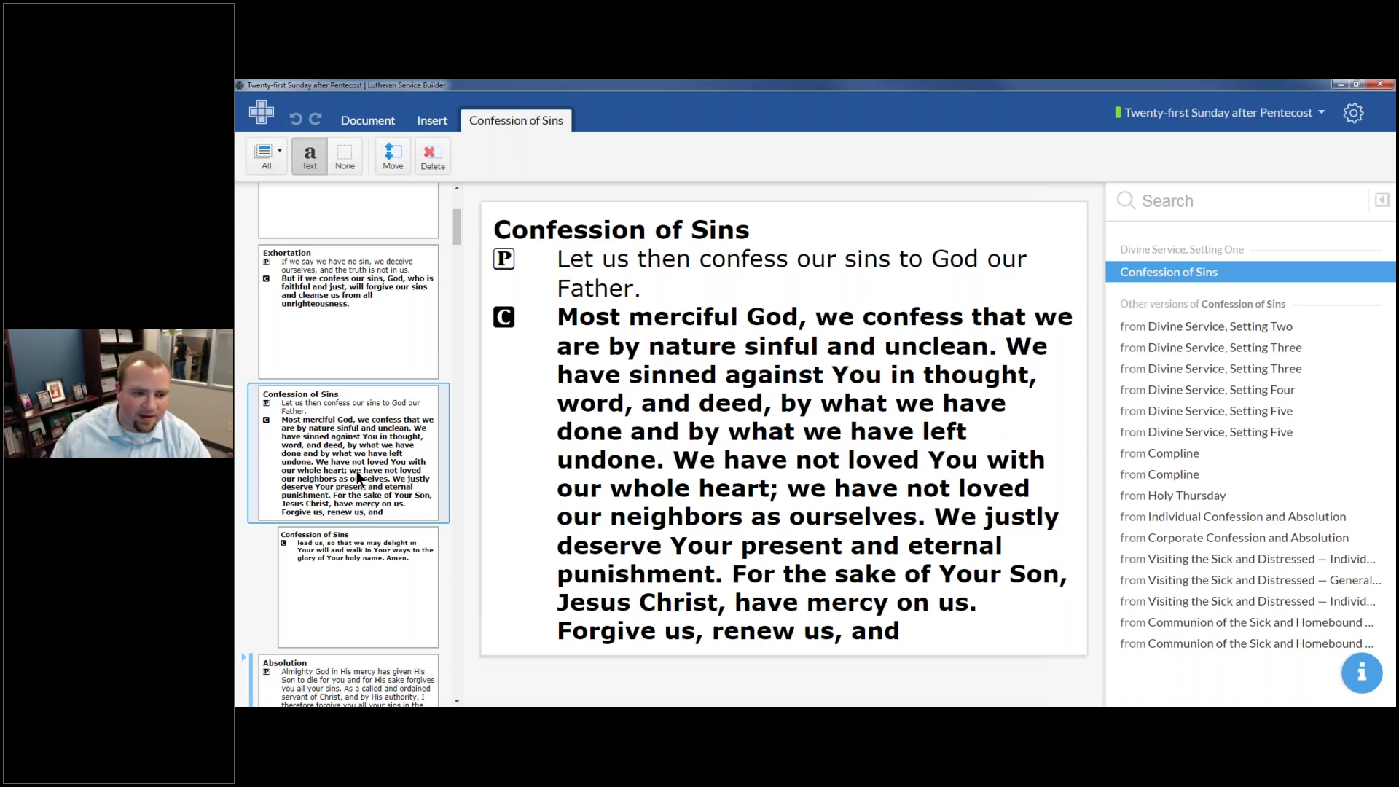
{"action": "scroll", "coordinate": [335, 374], "scroll_direction": "up", "scroll_amount": 3}
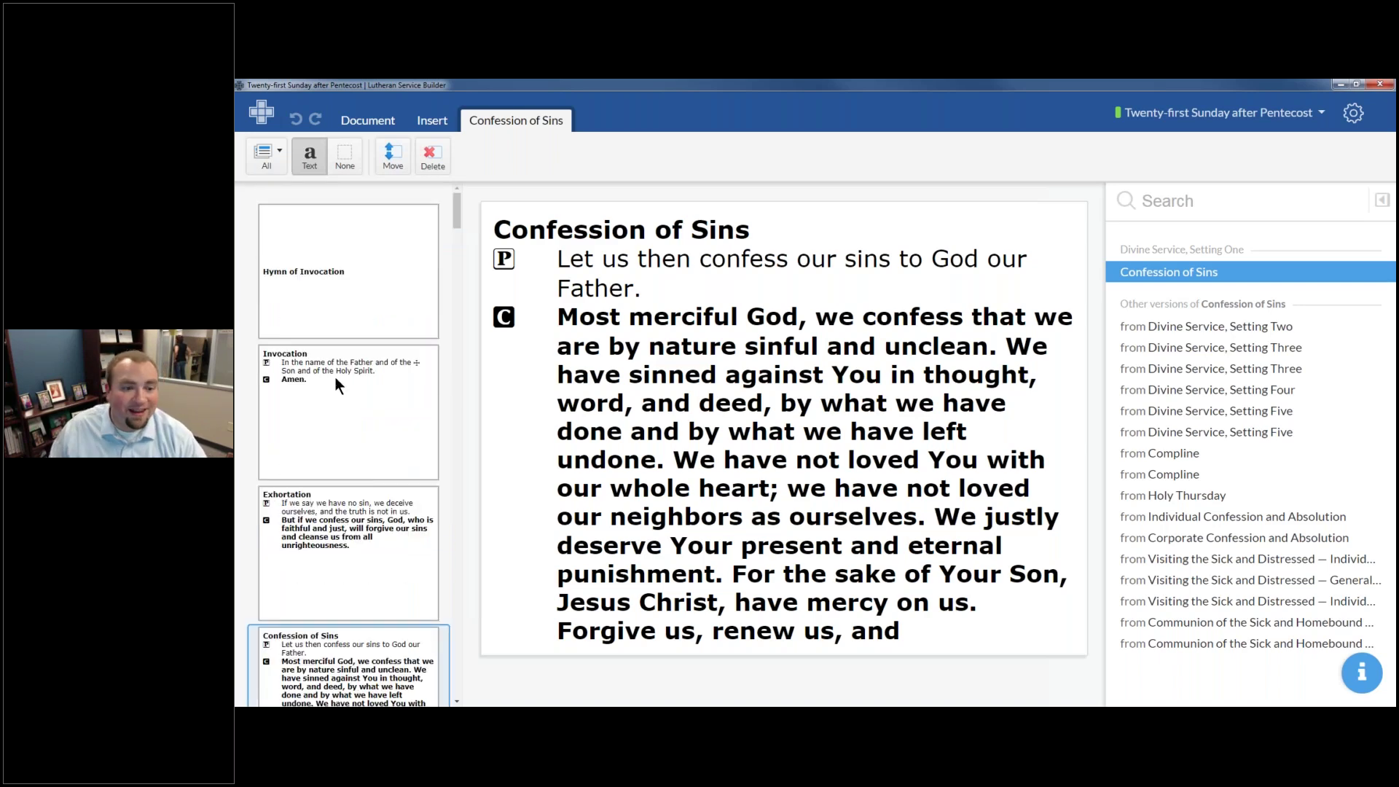
Fill the Hymn of Invocation with hymn 784 Take My Life and Let It Be from the service plan and review its stanza slides
{"action": "left_click", "coordinate": [335, 281]}
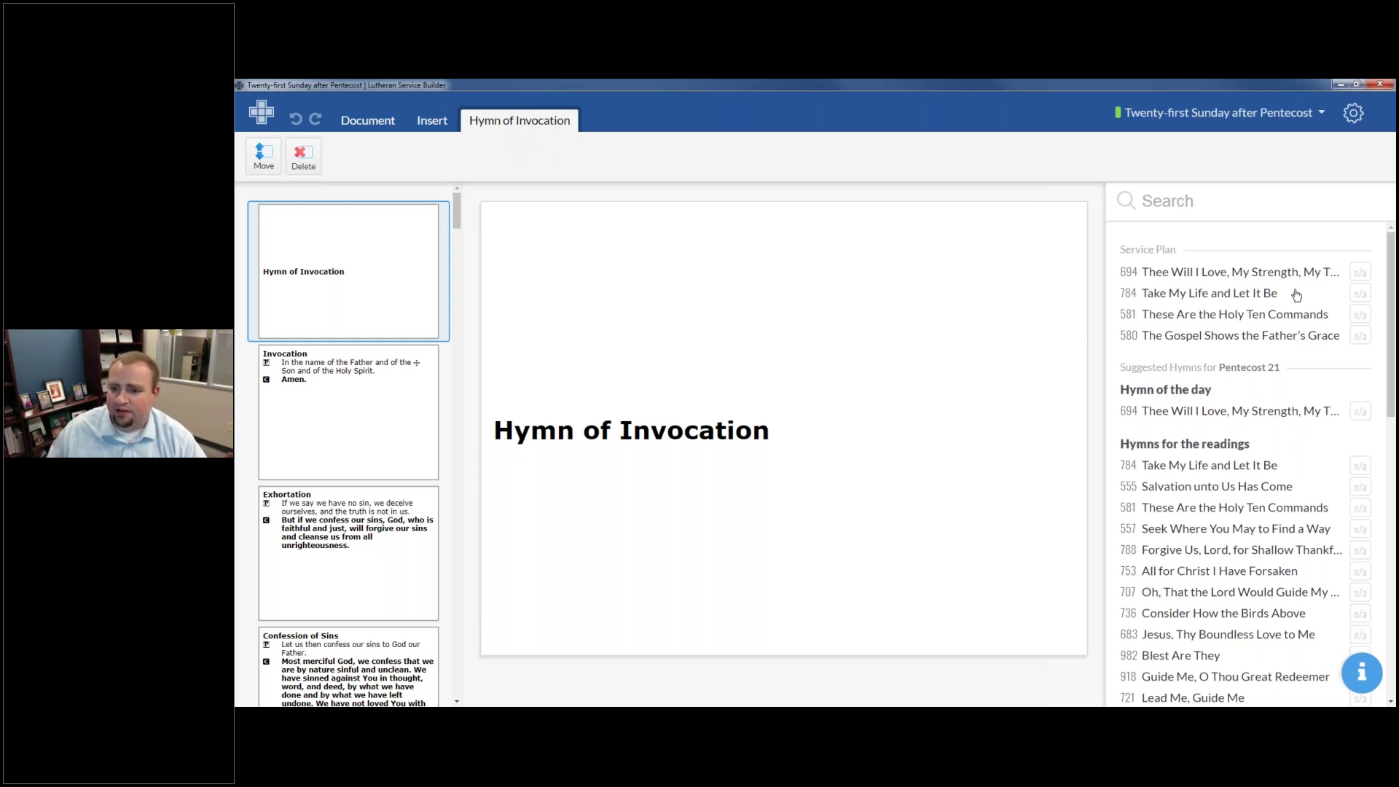
{"action": "left_click", "coordinate": [1208, 295]}
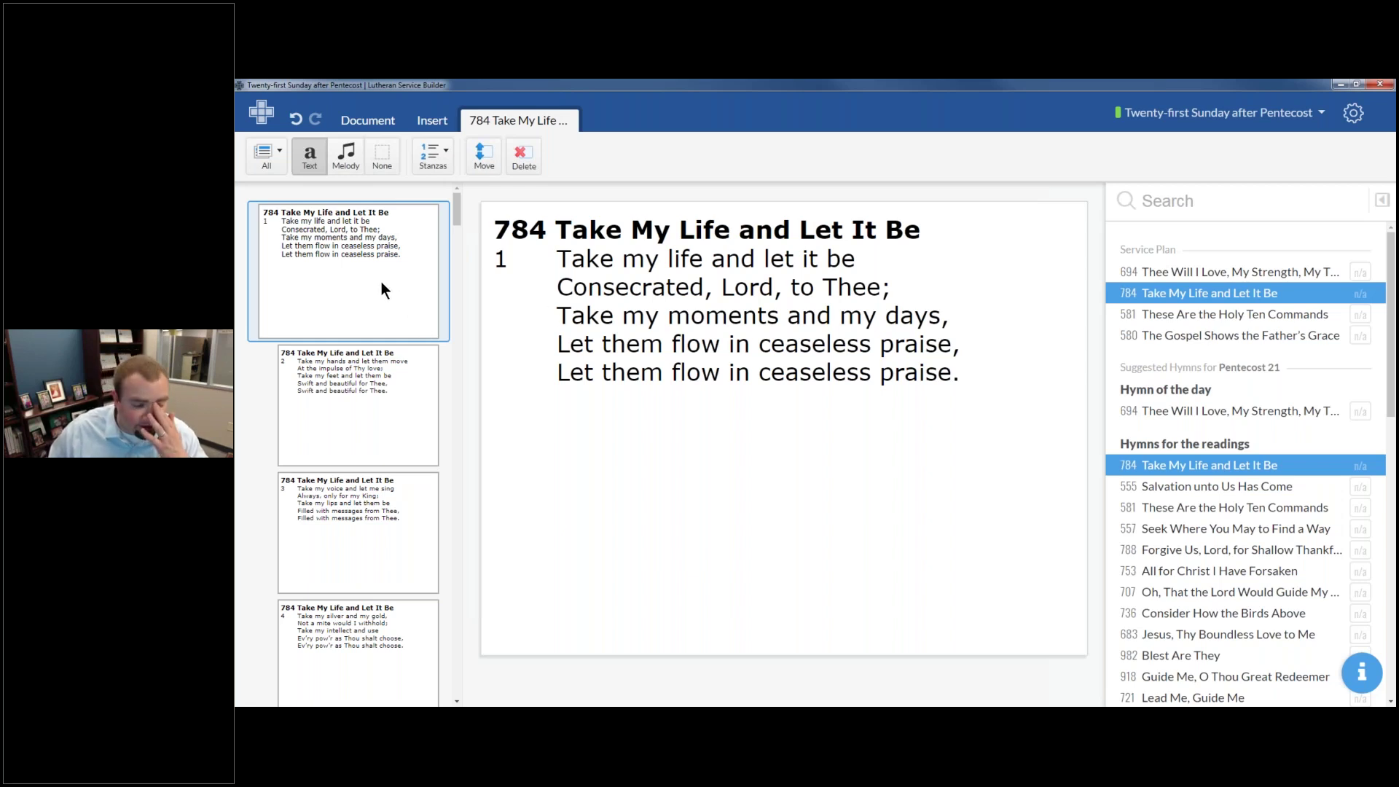
{"action": "scroll", "coordinate": [370, 386], "scroll_direction": "down", "scroll_amount": 4}
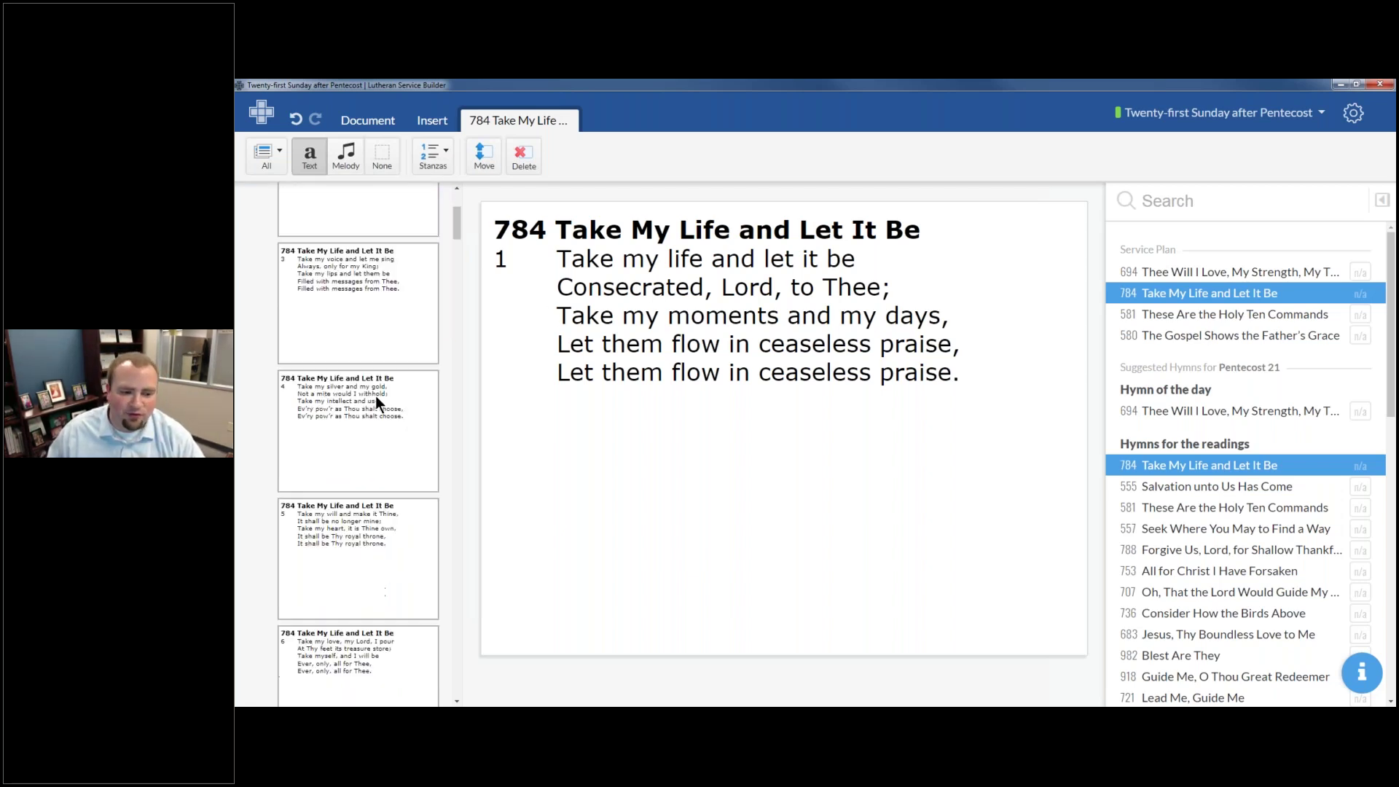
{"action": "scroll", "coordinate": [411, 579], "scroll_direction": "down", "scroll_amount": 2}
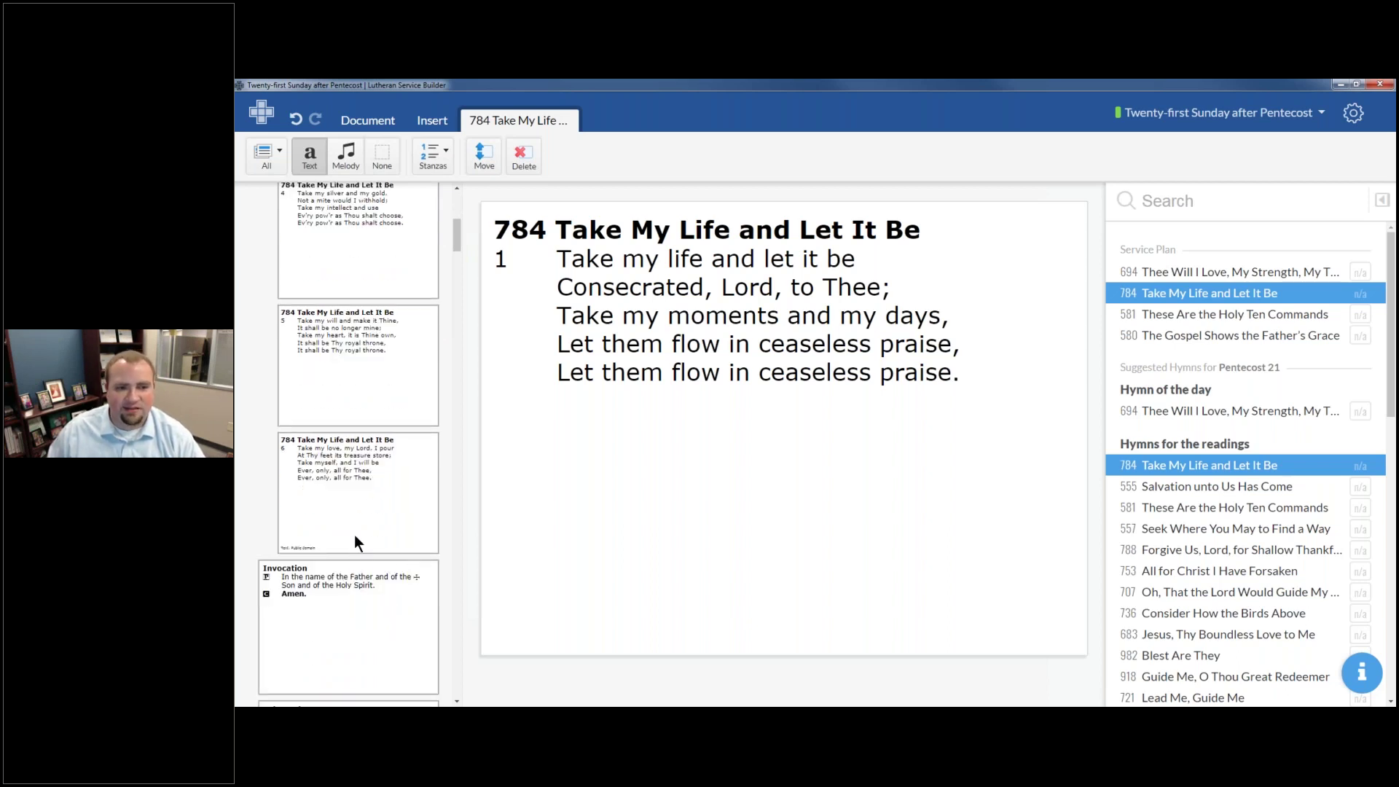
{"action": "scroll", "coordinate": [362, 416], "scroll_direction": "up", "scroll_amount": 6}
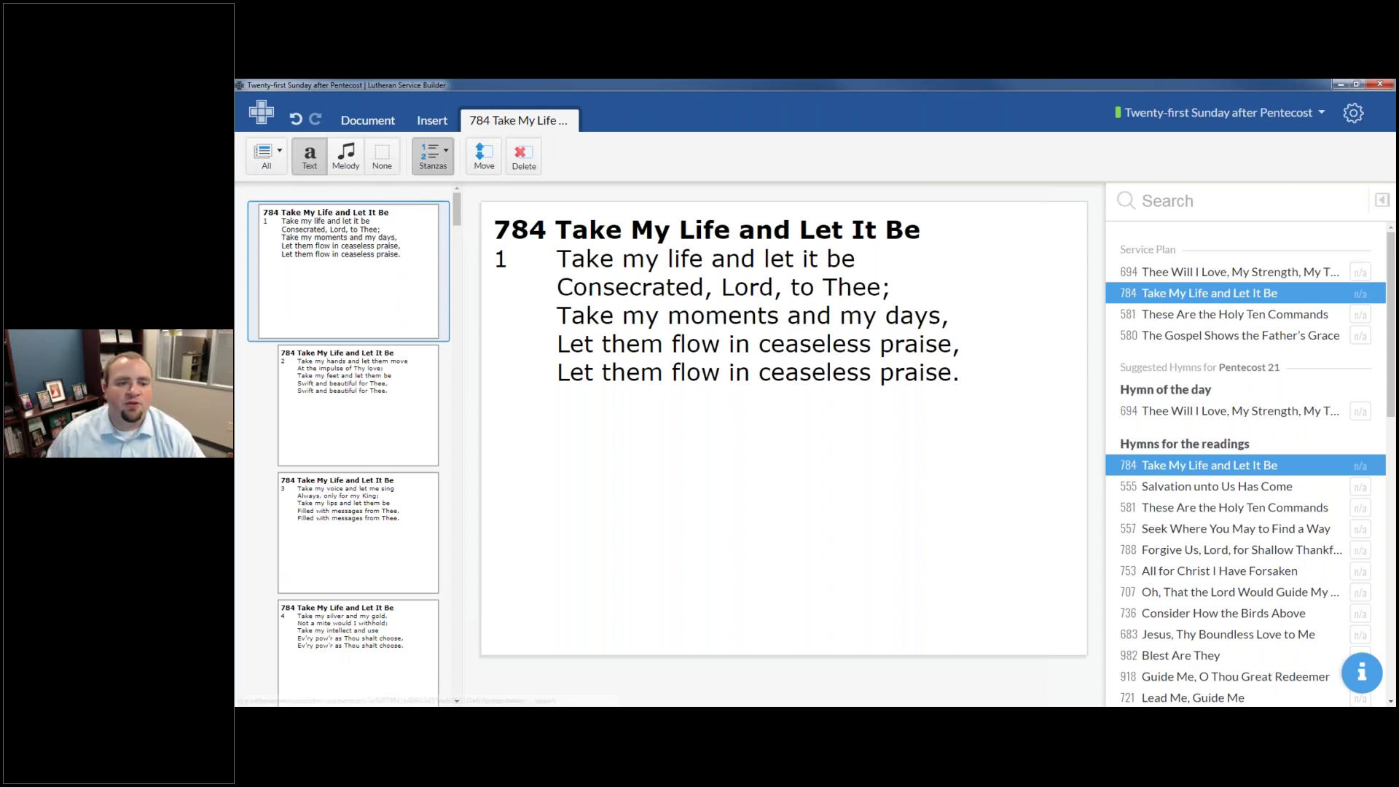
Leave stanzas 2 and 4 out of hymn 784 Take My Life and Let It Be
{"action": "left_click", "coordinate": [432, 172]}
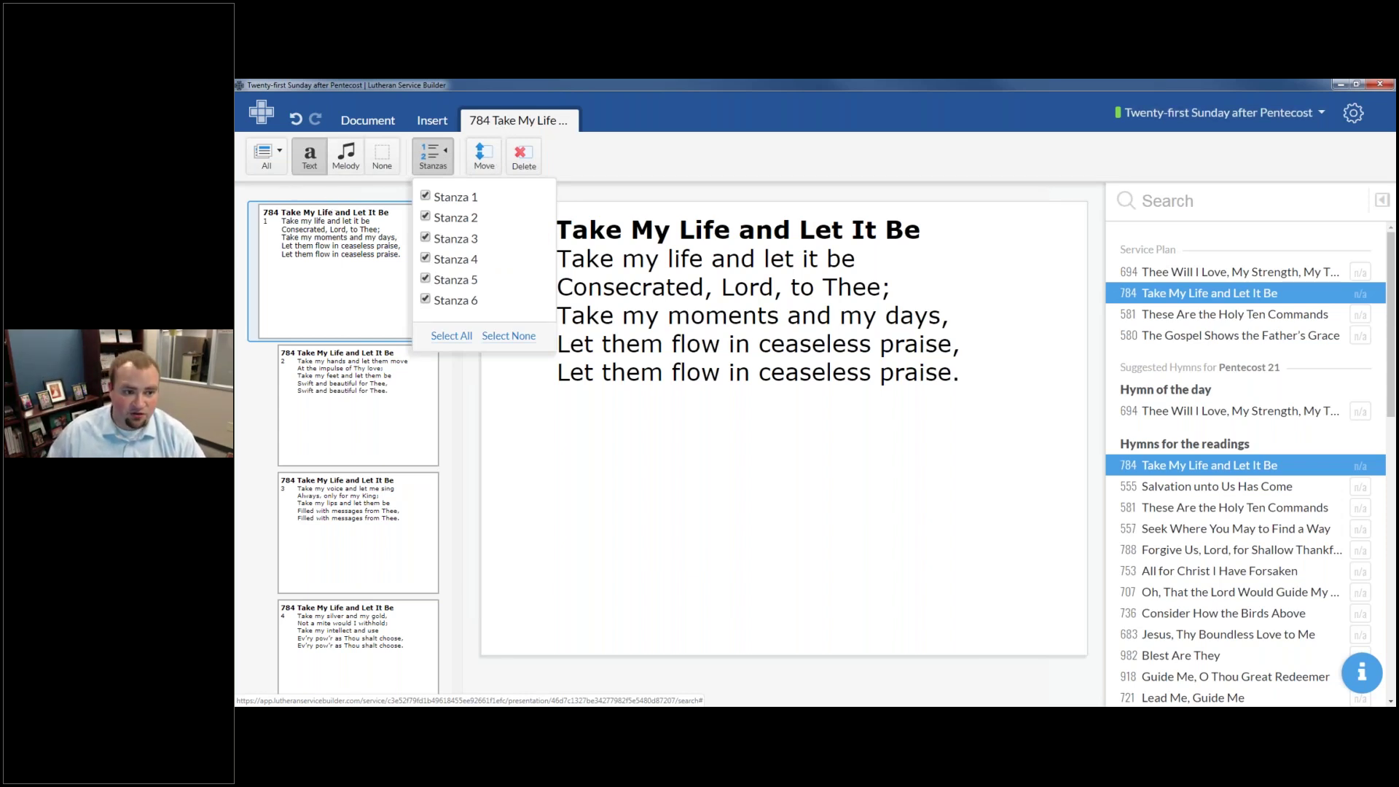
{"action": "left_click", "coordinate": [458, 217]}
{"action": "left_click", "coordinate": [447, 260]}
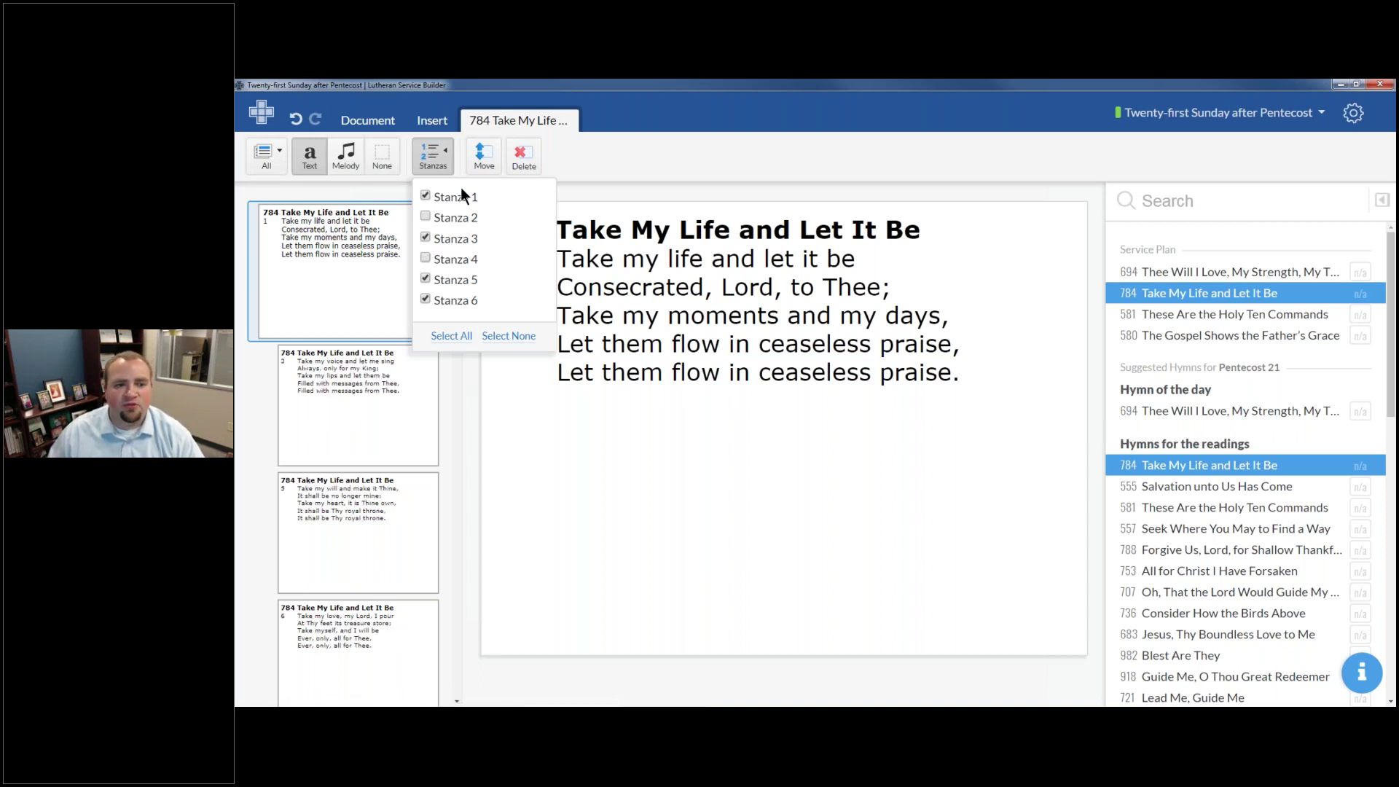
{"action": "left_click", "coordinate": [431, 172]}
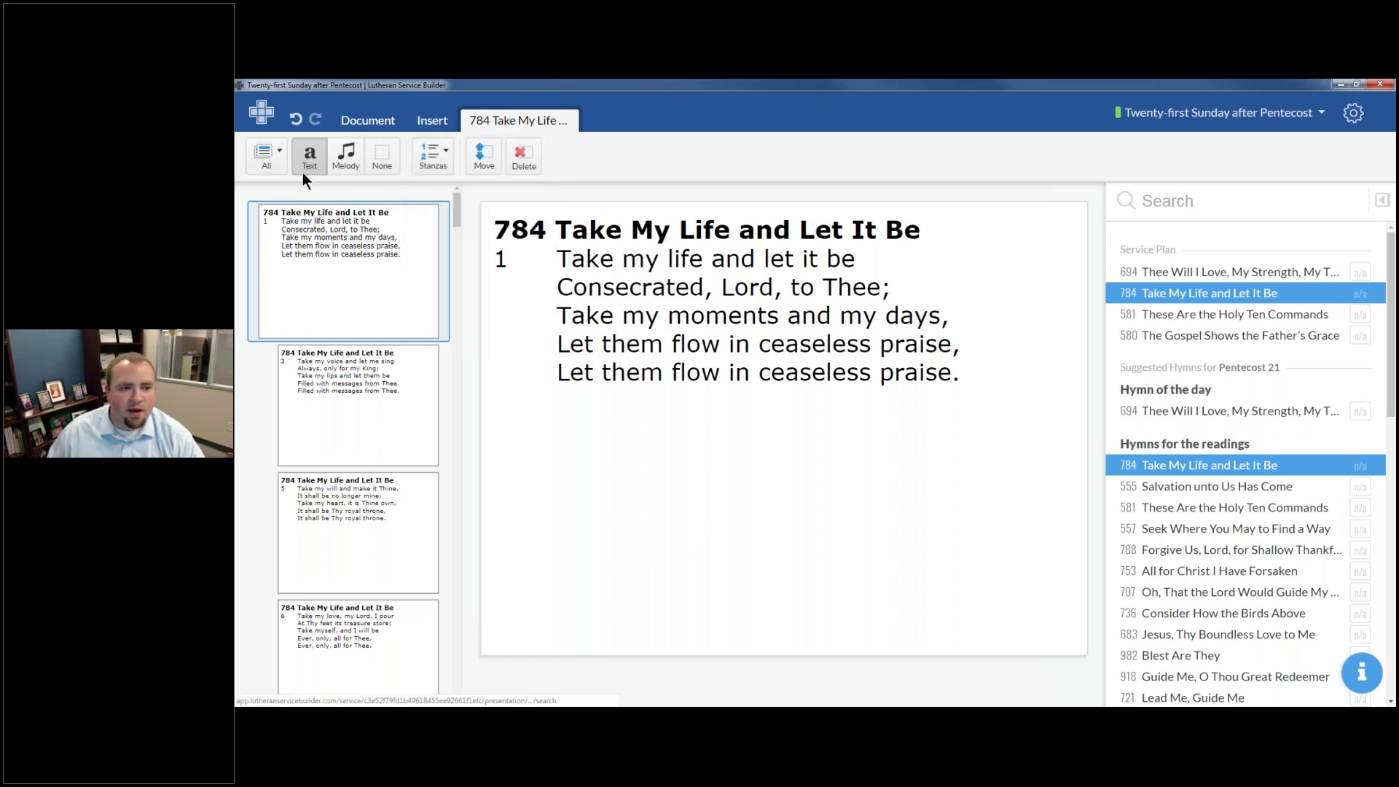
Show the title of hymn 784 on its first slide only and check each stanza slide
{"action": "left_click", "coordinate": [266, 154]}
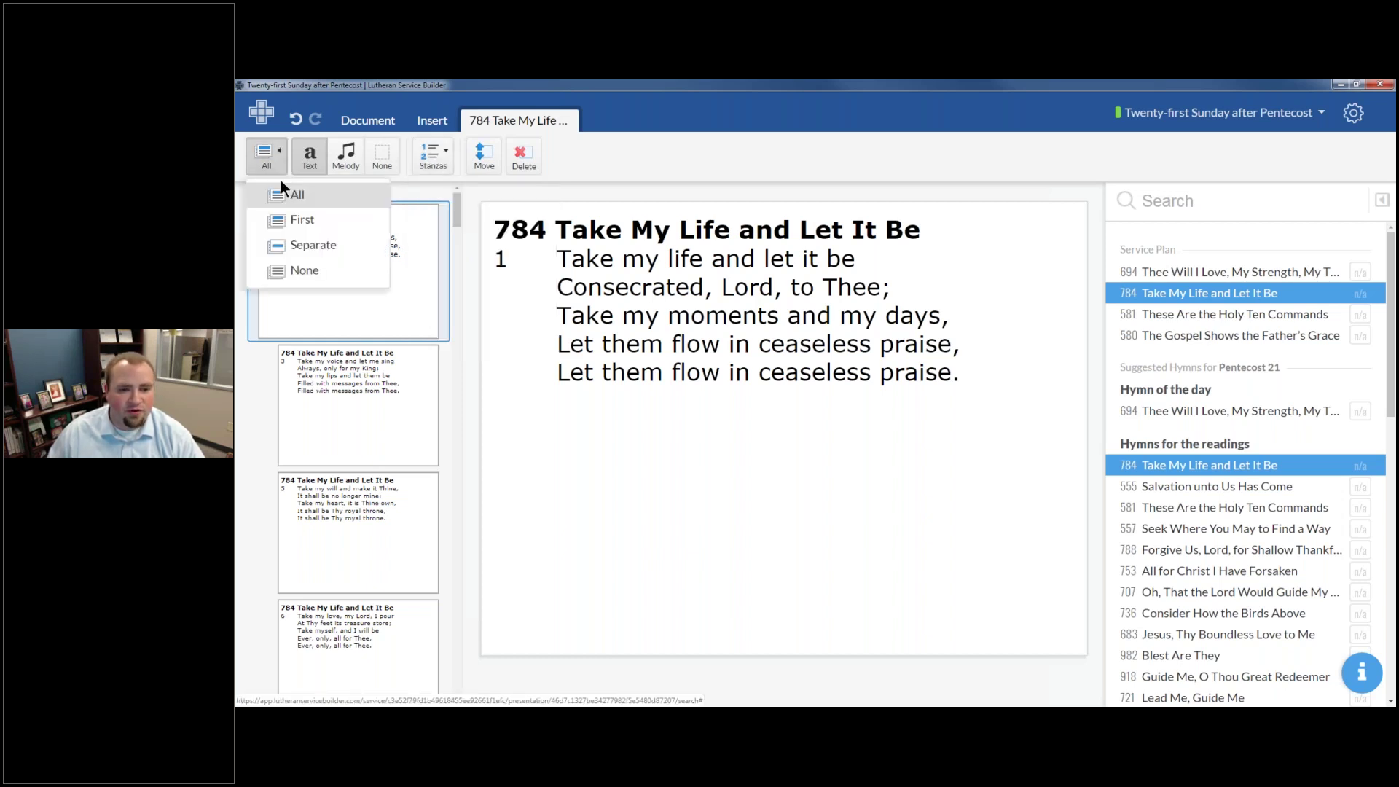
{"action": "left_click", "coordinate": [391, 435]}
{"action": "left_click", "coordinate": [389, 523]}
{"action": "left_click", "coordinate": [356, 627]}
{"action": "left_click", "coordinate": [385, 285]}
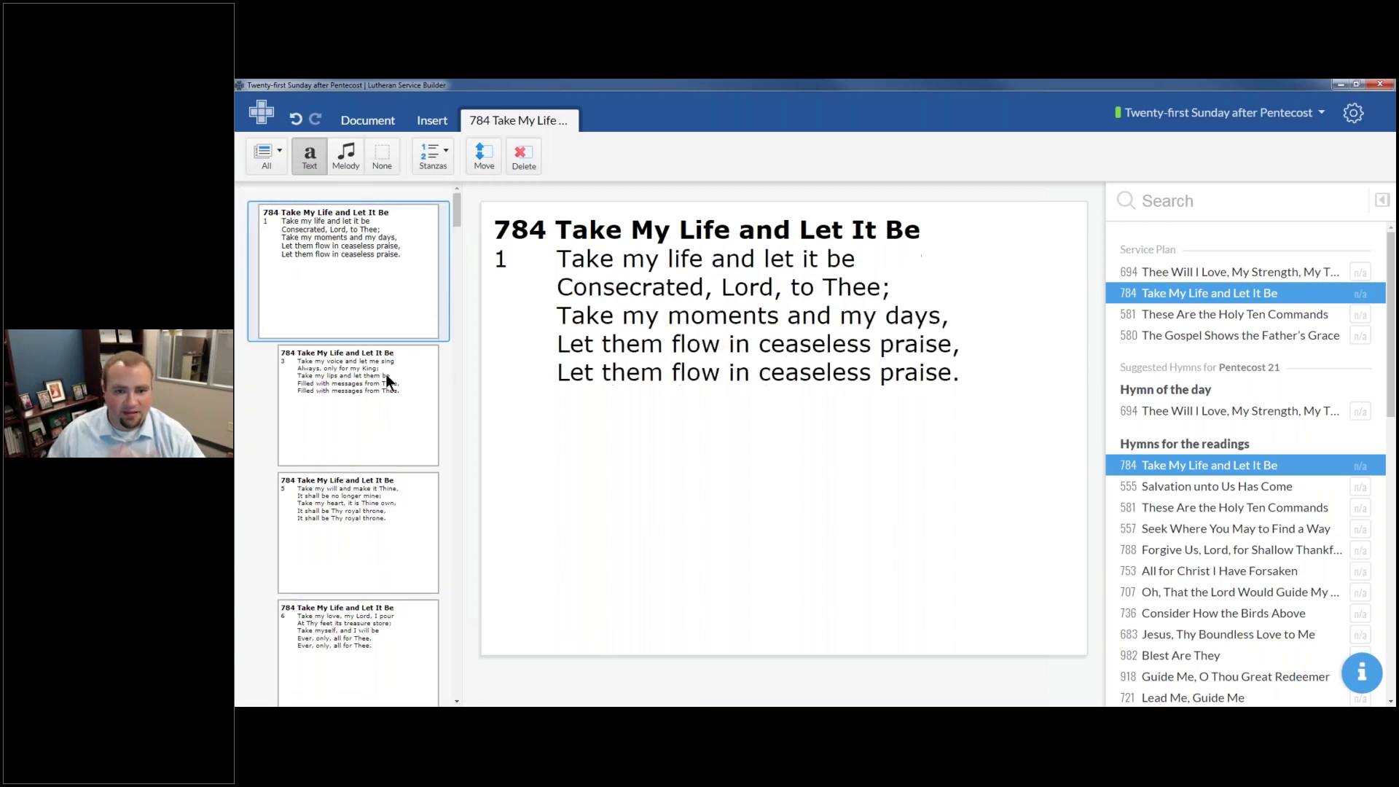
{"action": "left_click", "coordinate": [267, 161]}
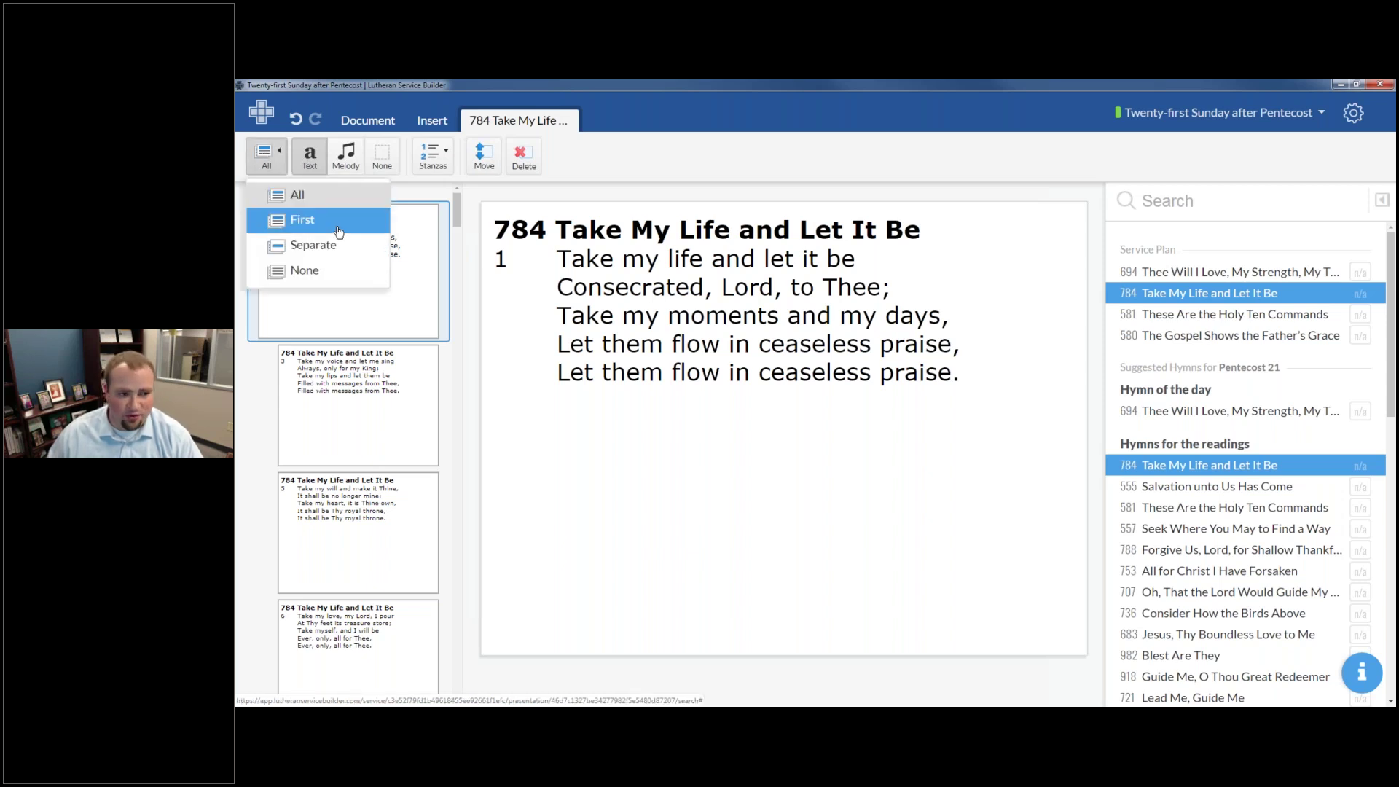
{"action": "left_click", "coordinate": [299, 220]}
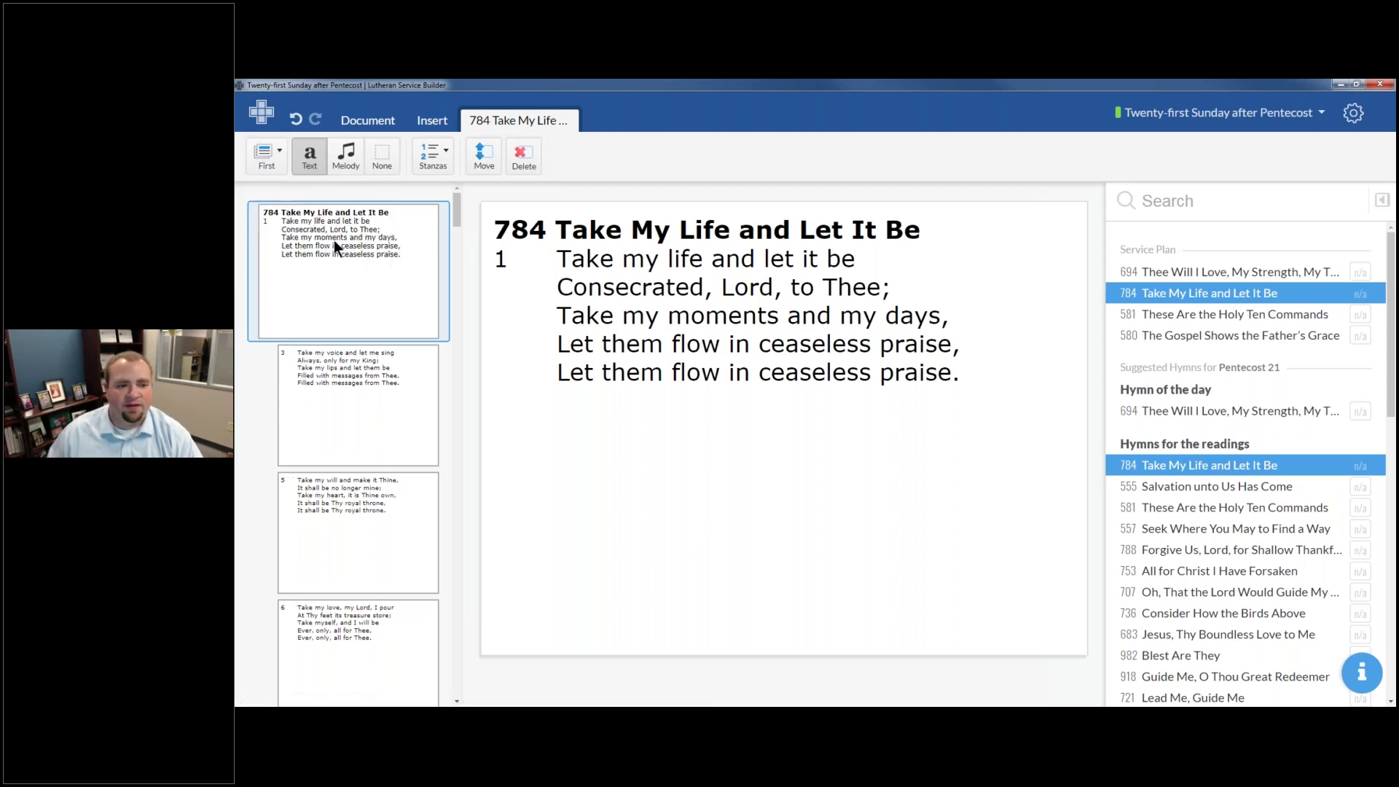
{"action": "left_click", "coordinate": [397, 430]}
{"action": "left_click", "coordinate": [388, 291]}
{"action": "left_click", "coordinate": [410, 393]}
{"action": "left_click", "coordinate": [383, 537]}
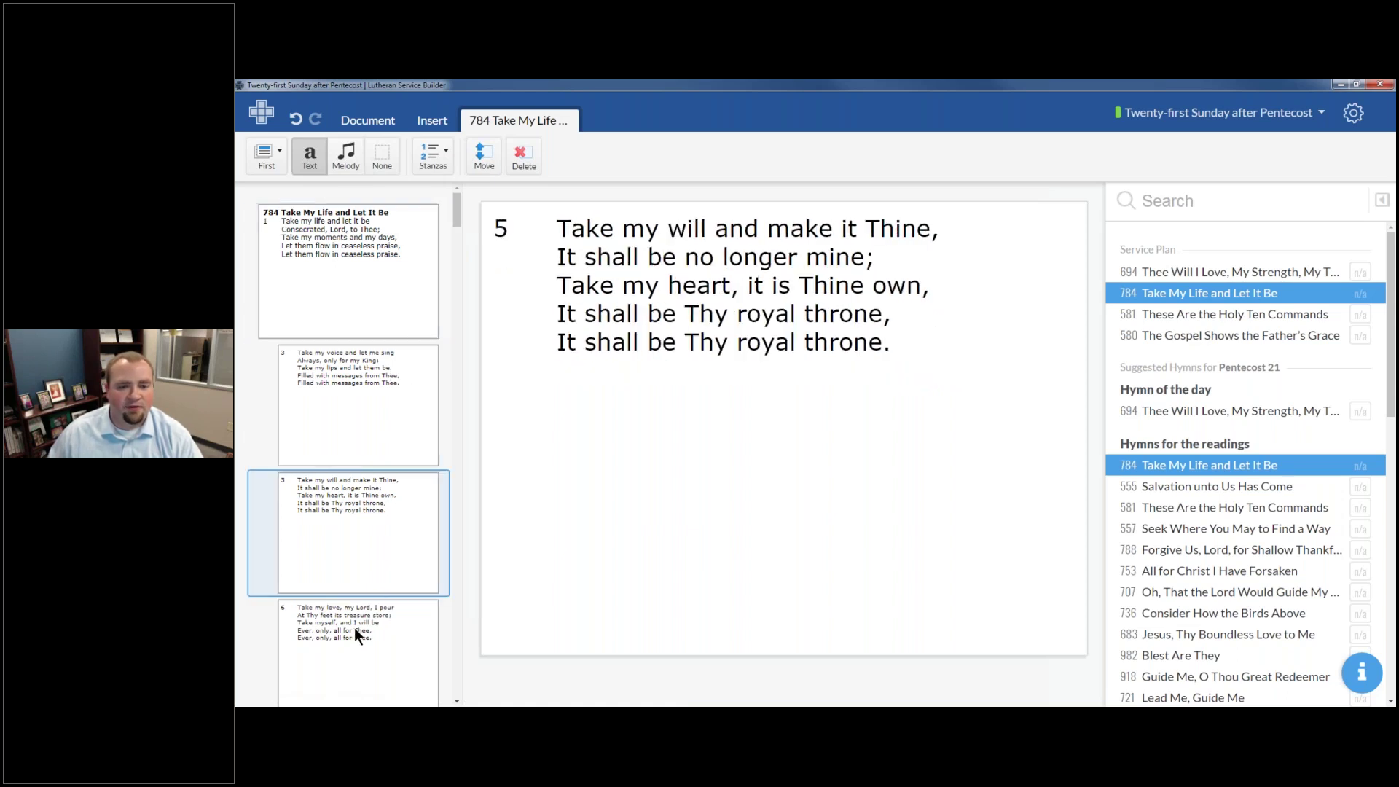
{"action": "left_click", "coordinate": [353, 625]}
Put the title of hymn 784 on its own separate slide and check the title and stanza 1 slides
{"action": "left_click", "coordinate": [266, 155]}
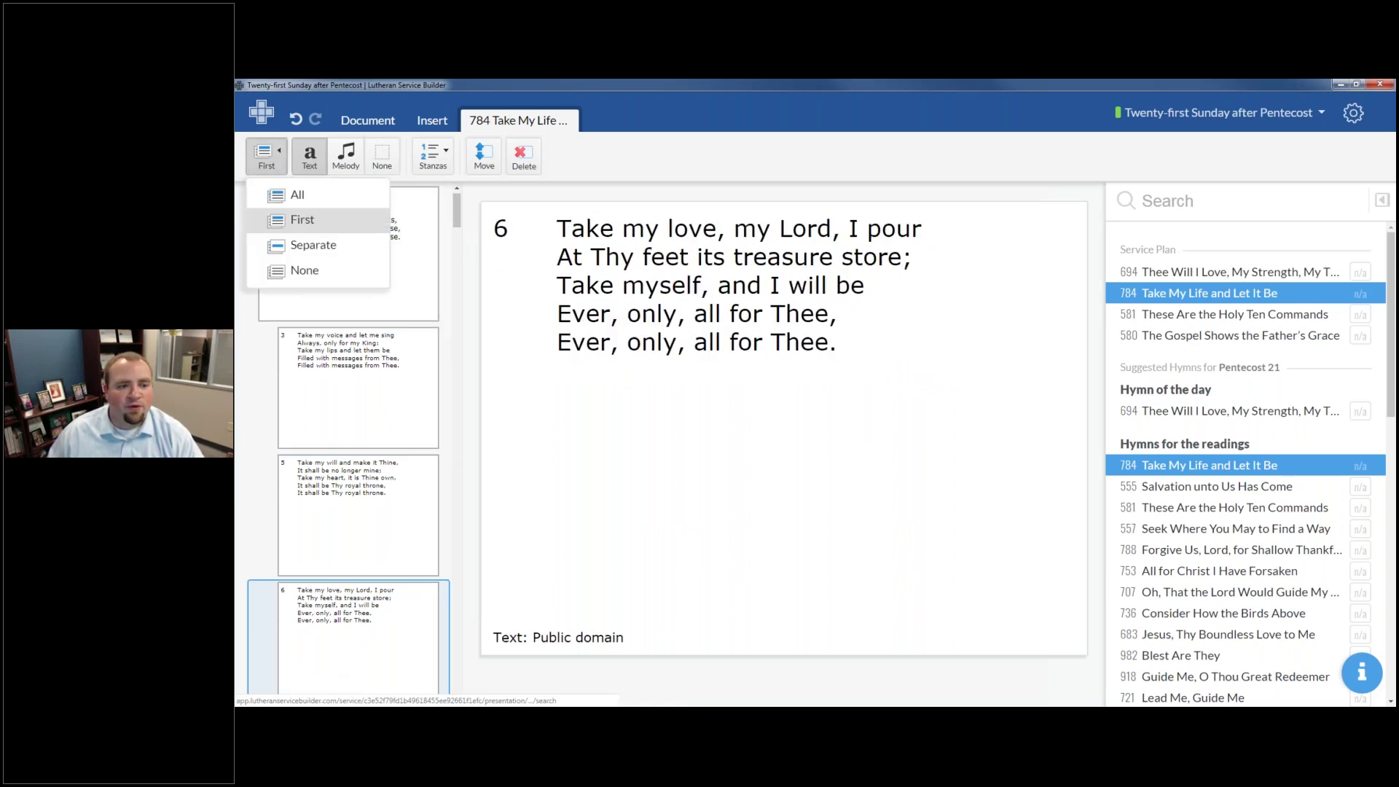
{"action": "left_click", "coordinate": [293, 253]}
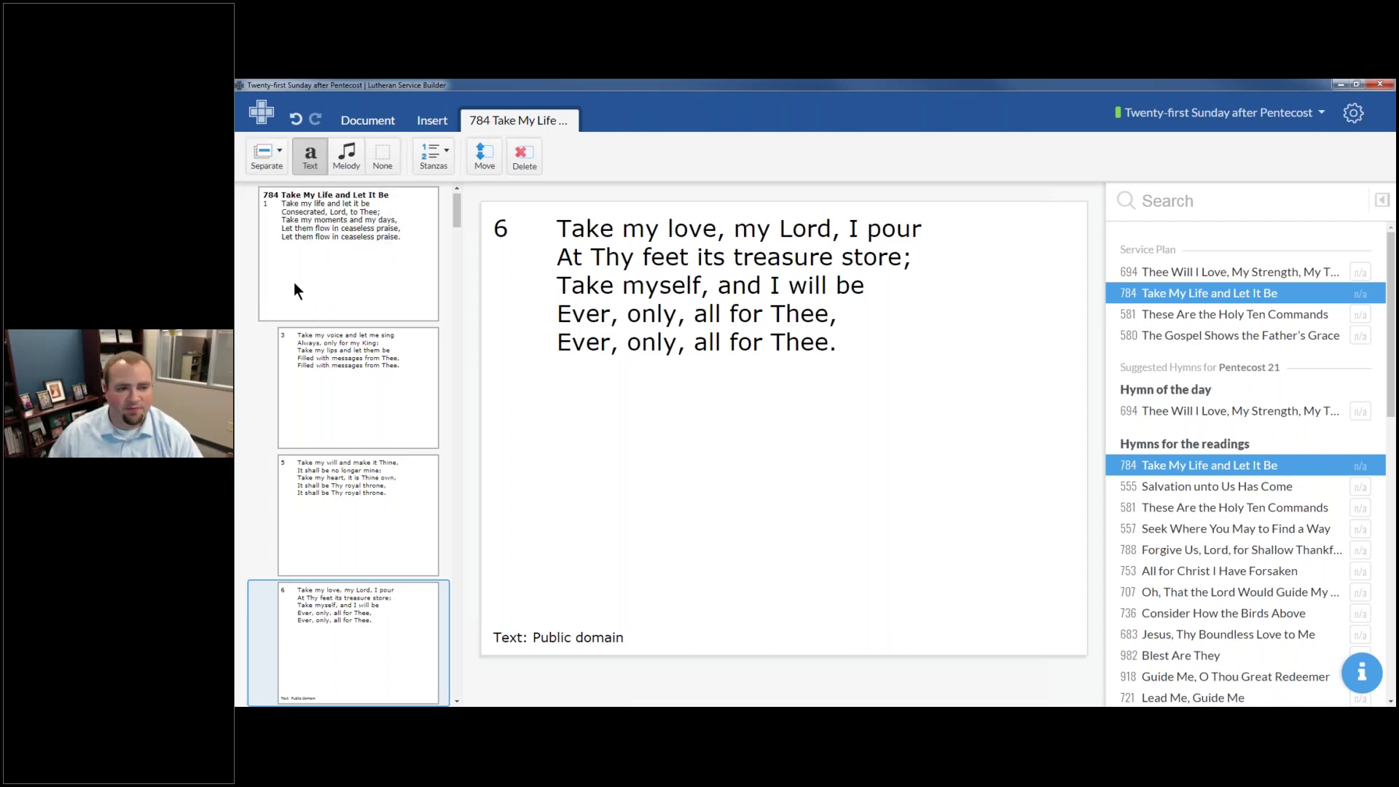
{"action": "left_click", "coordinate": [348, 256]}
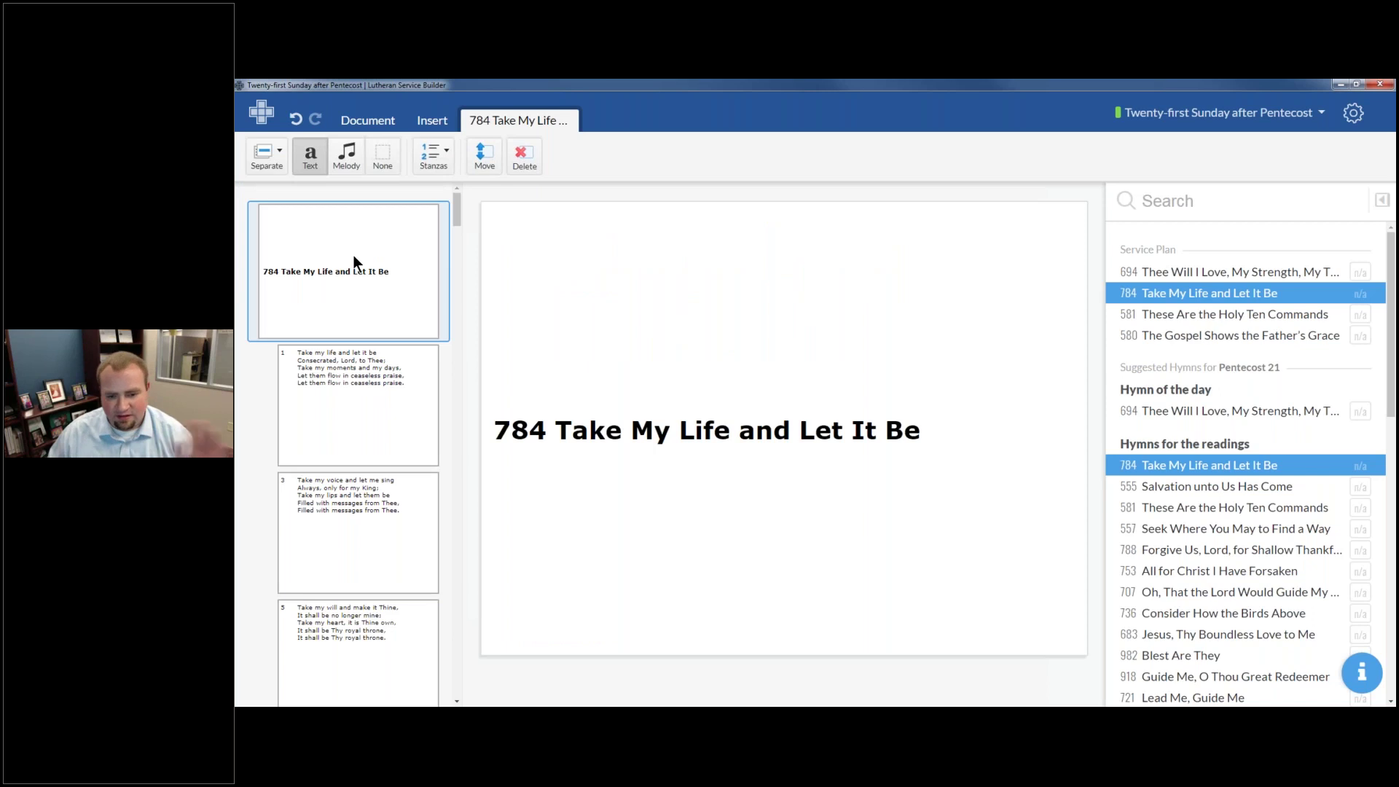
{"action": "right_click", "coordinate": [358, 377]}
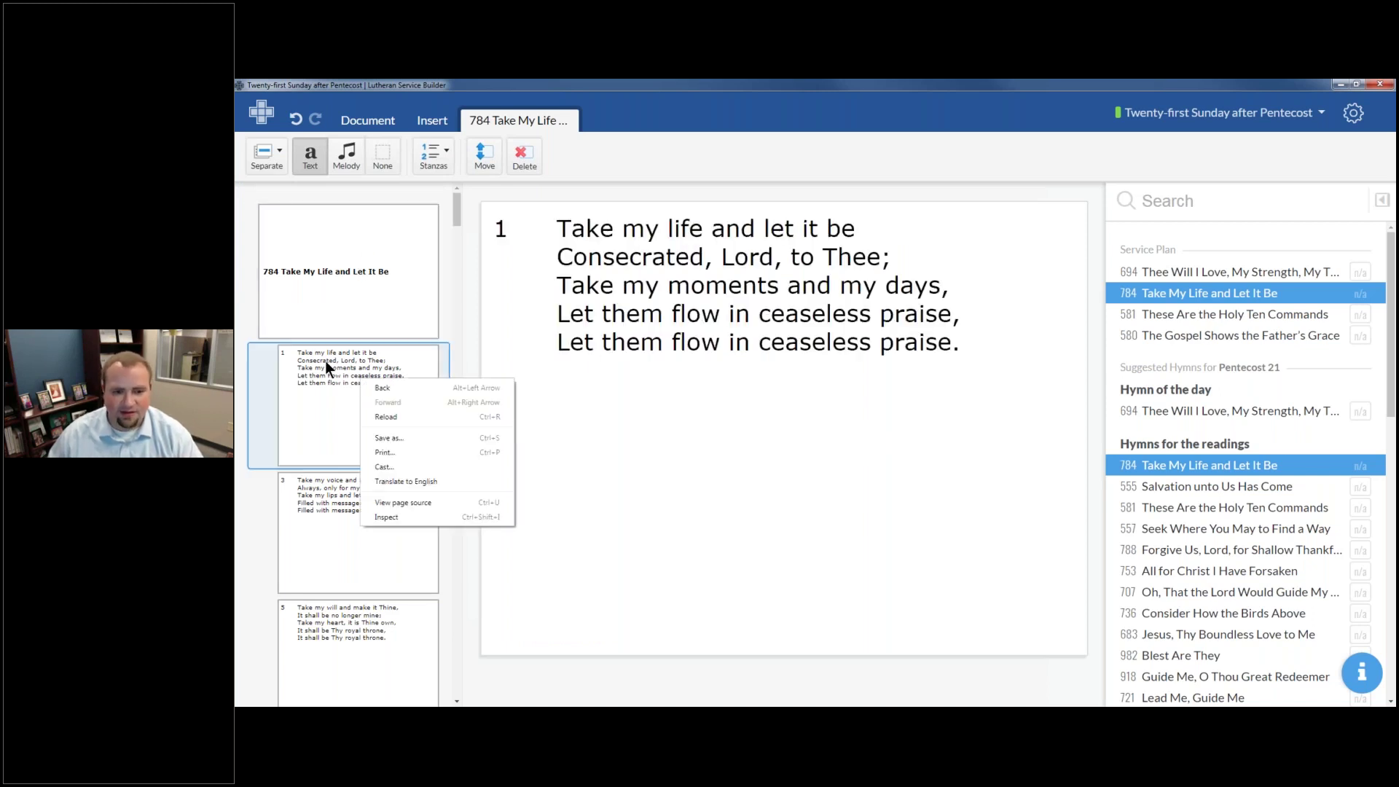
{"action": "left_click", "coordinate": [324, 360]}
{"action": "left_click", "coordinate": [345, 293]}
{"action": "left_click", "coordinate": [265, 155]}
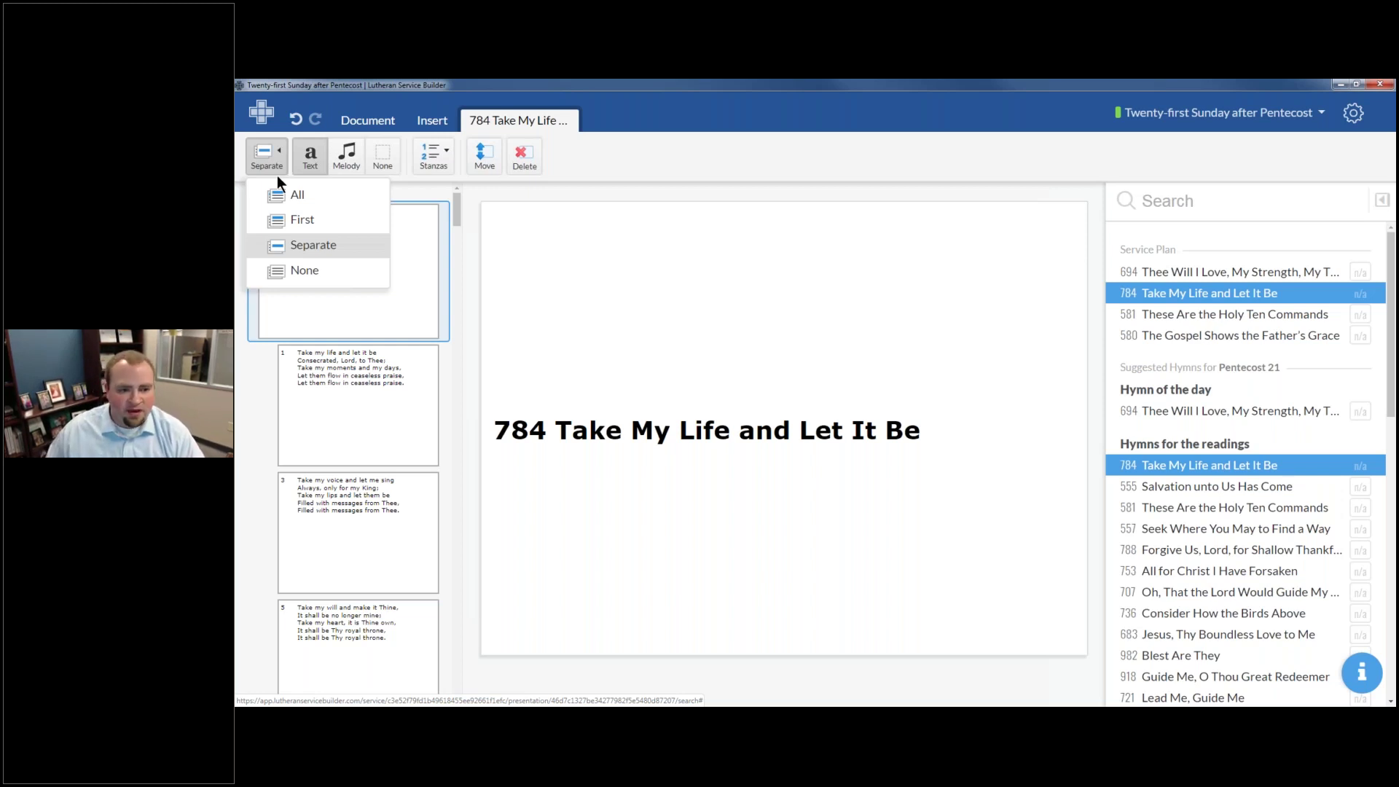
{"action": "left_click", "coordinate": [412, 330]}
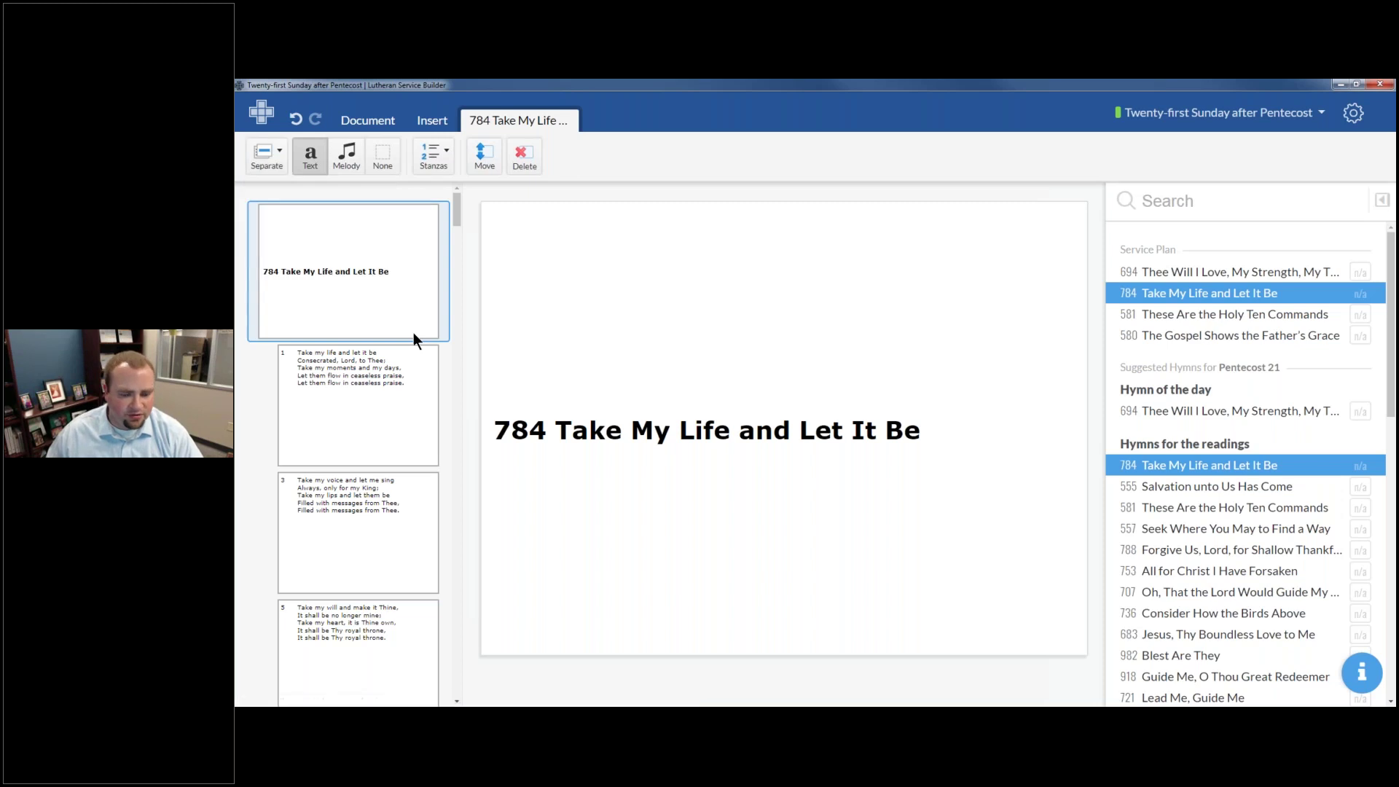
{"action": "left_click", "coordinate": [387, 368]}
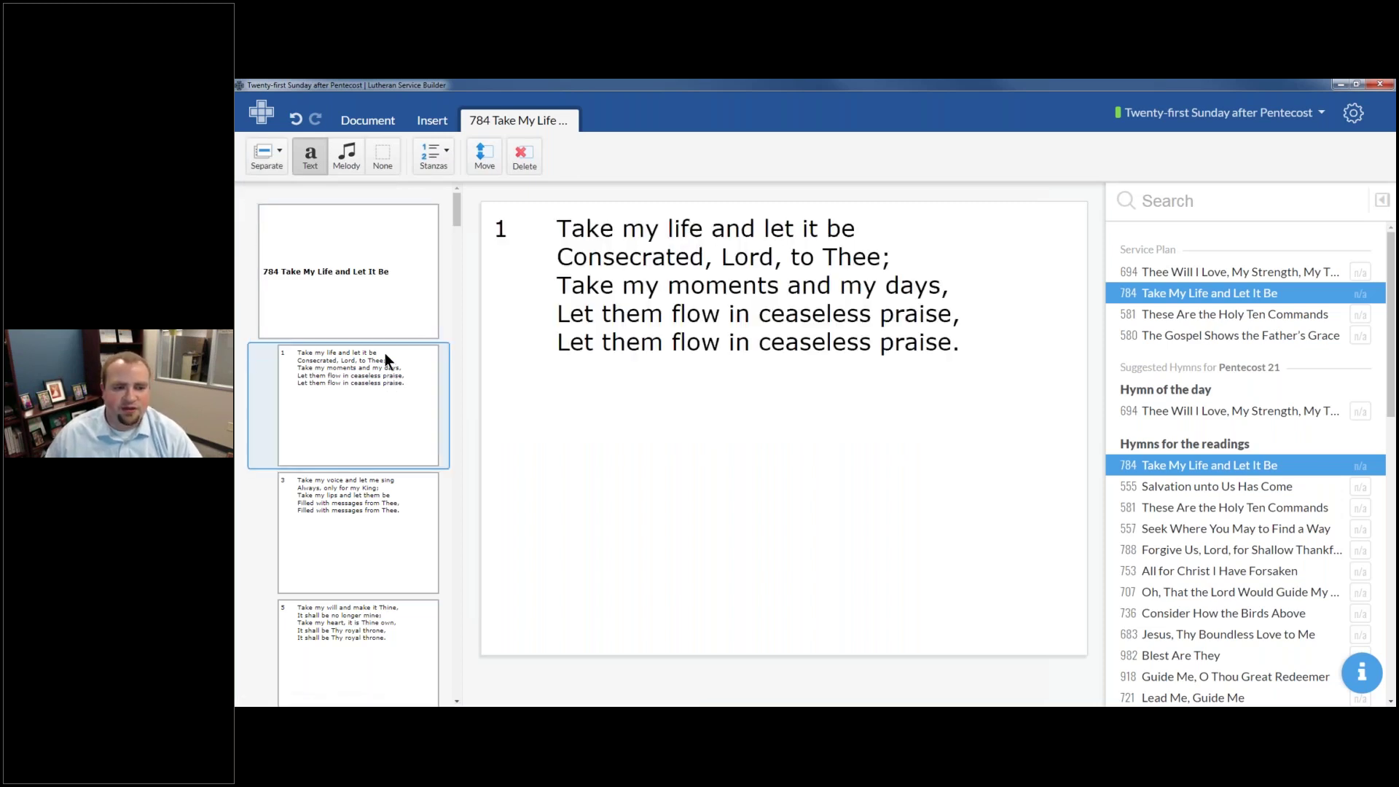
Put the title of hymn 784 back on its first slide only and check the stanza 1 and 3 slides
{"action": "left_click", "coordinate": [271, 155]}
{"action": "left_click", "coordinate": [295, 218]}
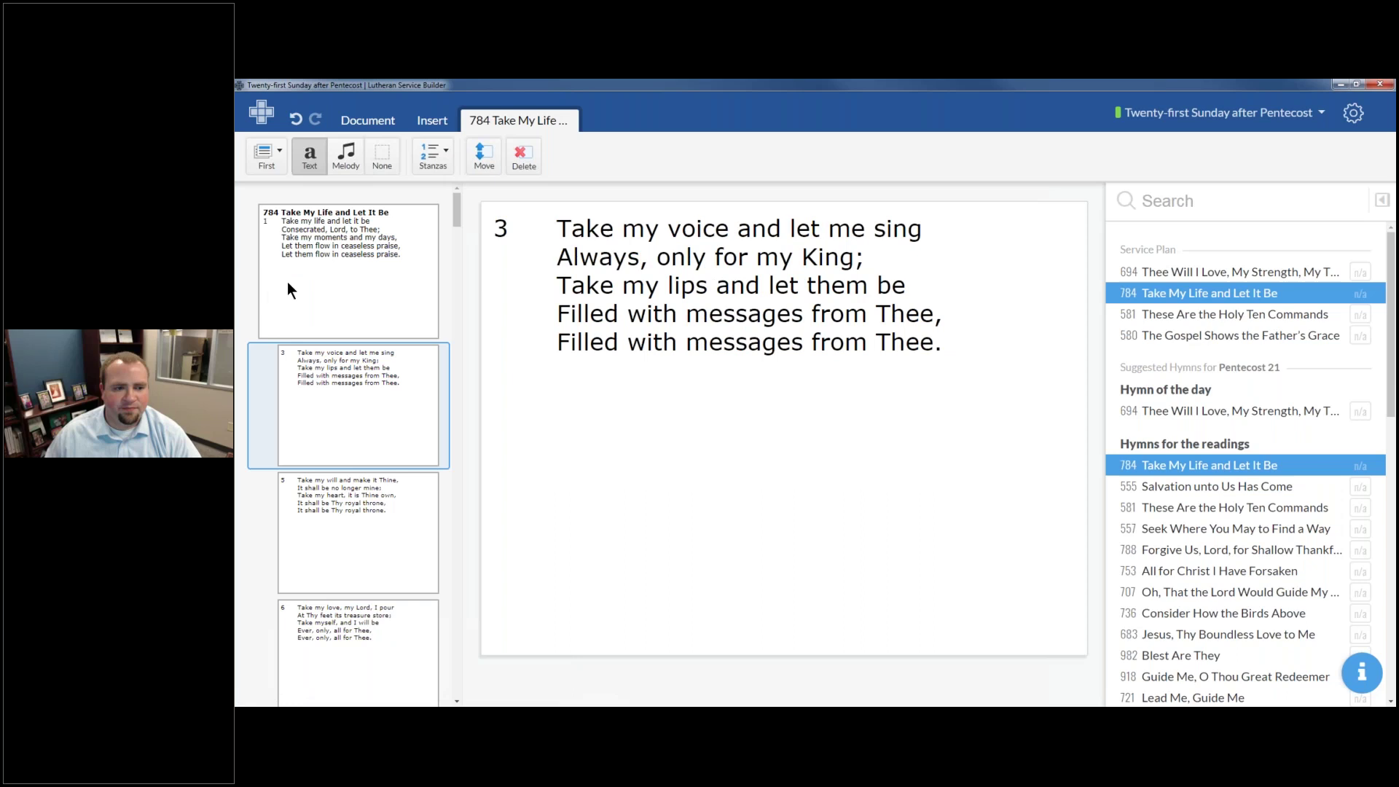
{"action": "left_click", "coordinate": [397, 226]}
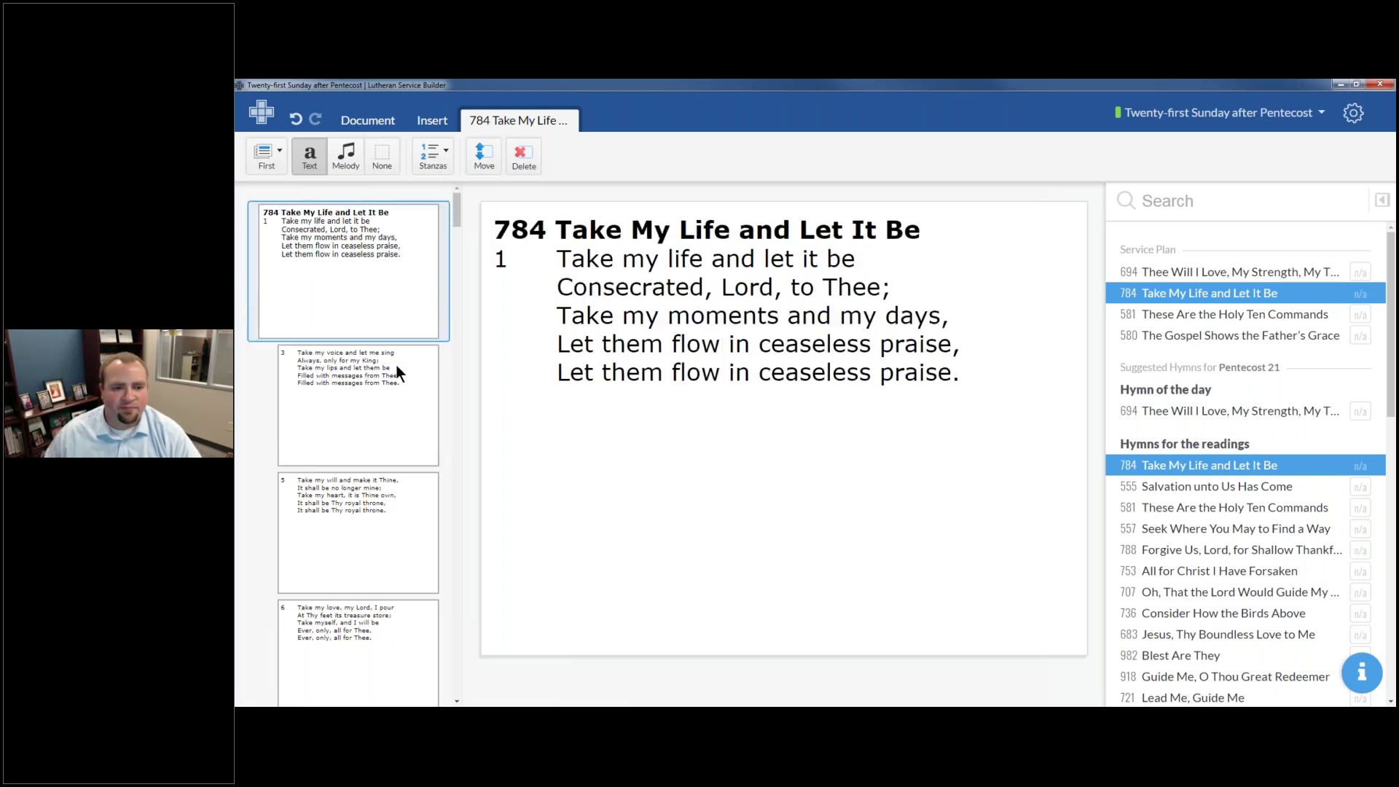
{"action": "left_click", "coordinate": [396, 365]}
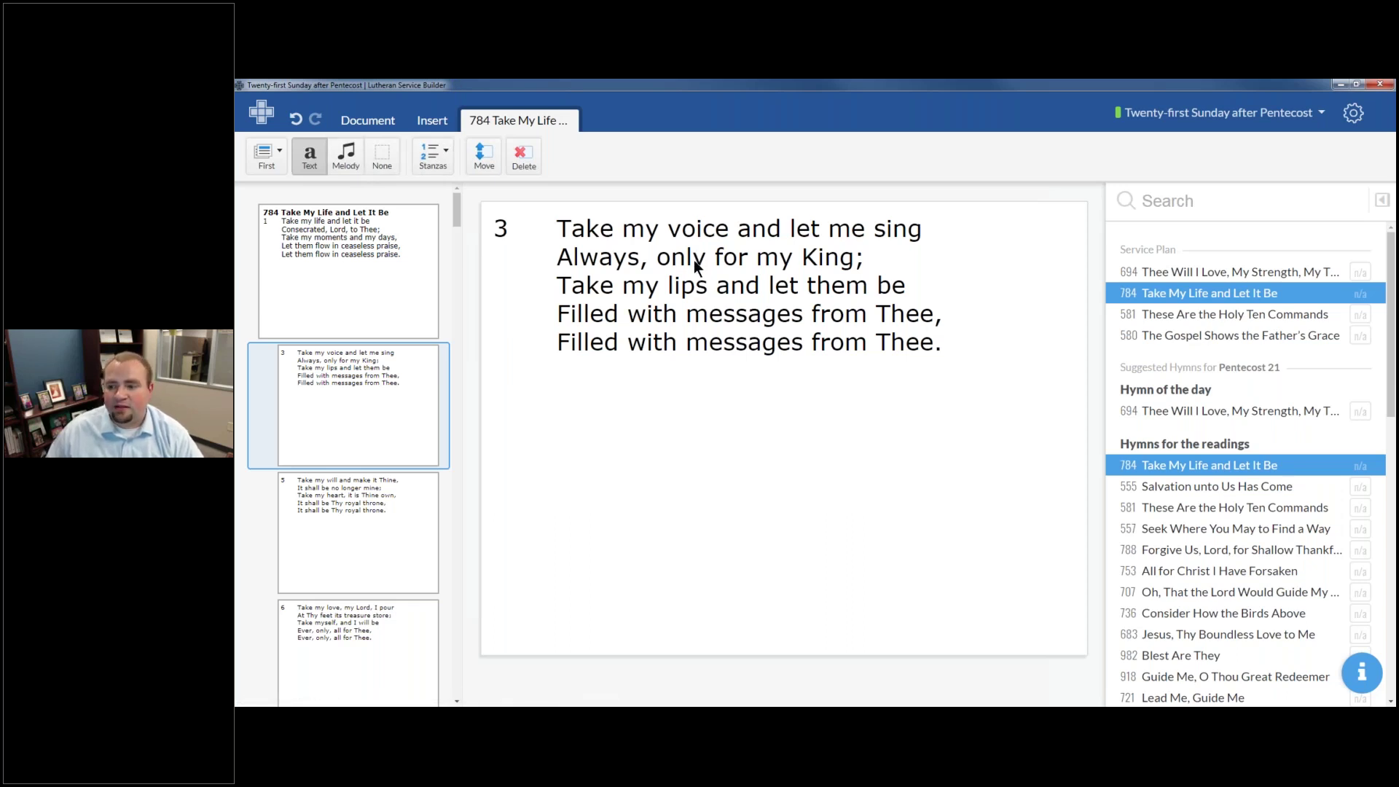
Display hymn 784 with its melody, and return it to text only
{"action": "left_click", "coordinate": [352, 162]}
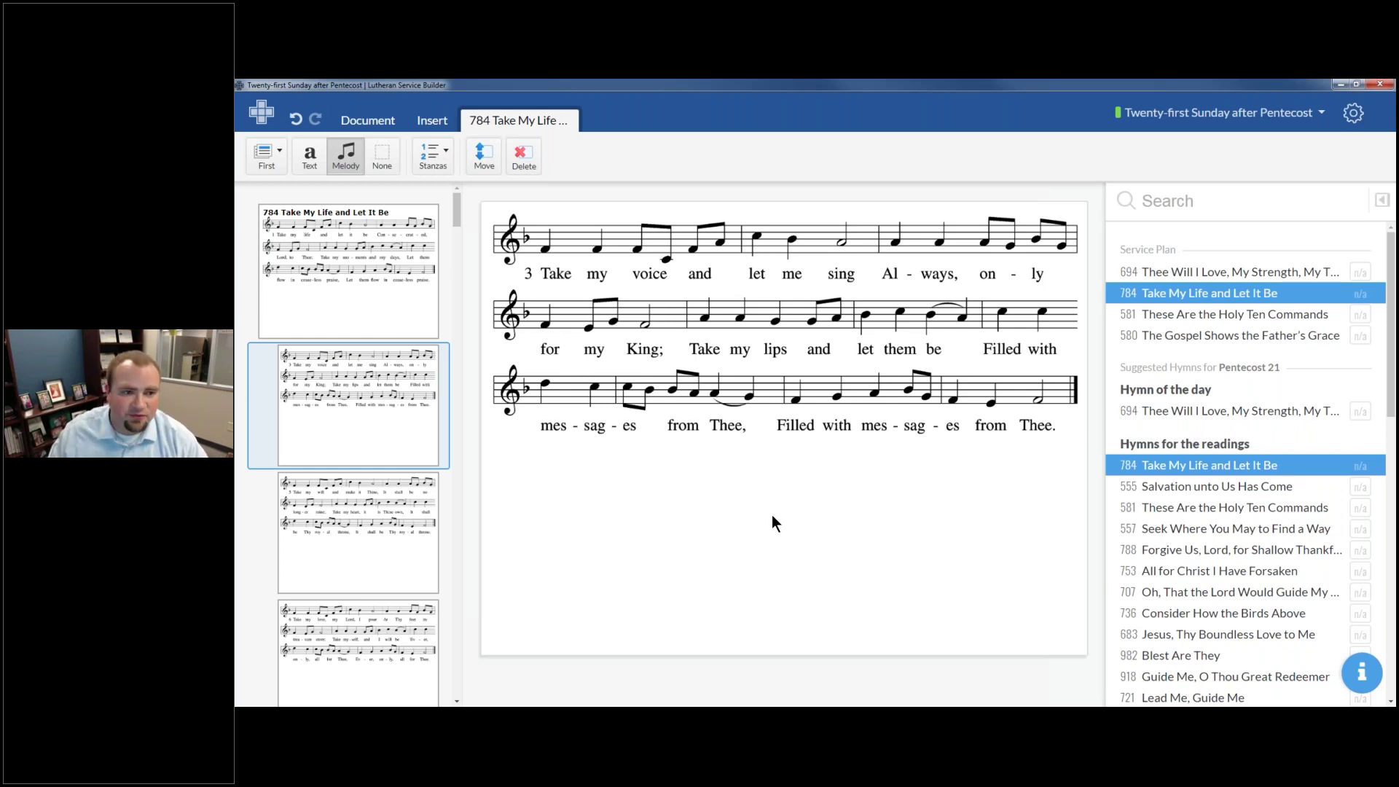
{"action": "left_click", "coordinate": [292, 167]}
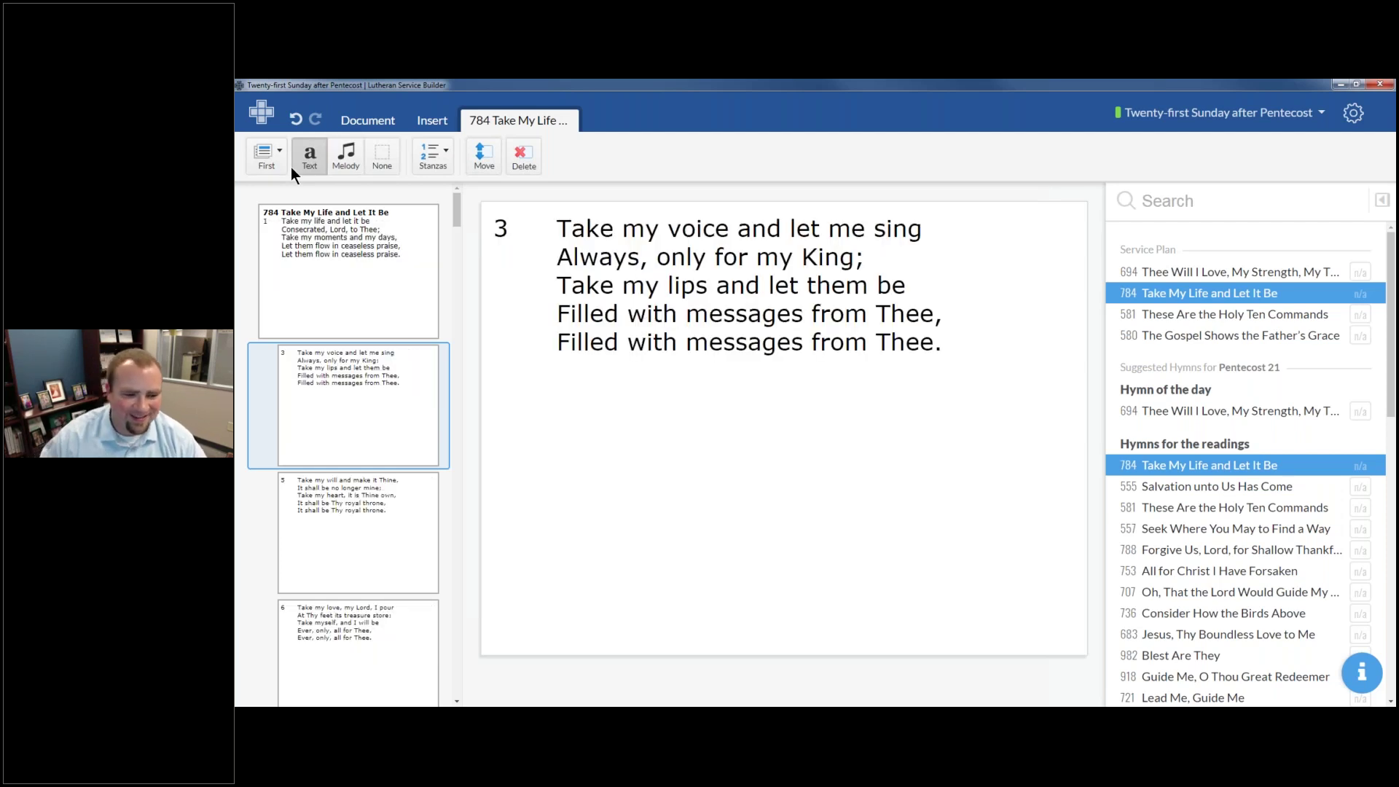
Review the Invocation, Exhortation and both Confession of Sins slides that follow hymn 784
{"action": "scroll", "coordinate": [372, 323], "scroll_direction": "down", "scroll_amount": 3}
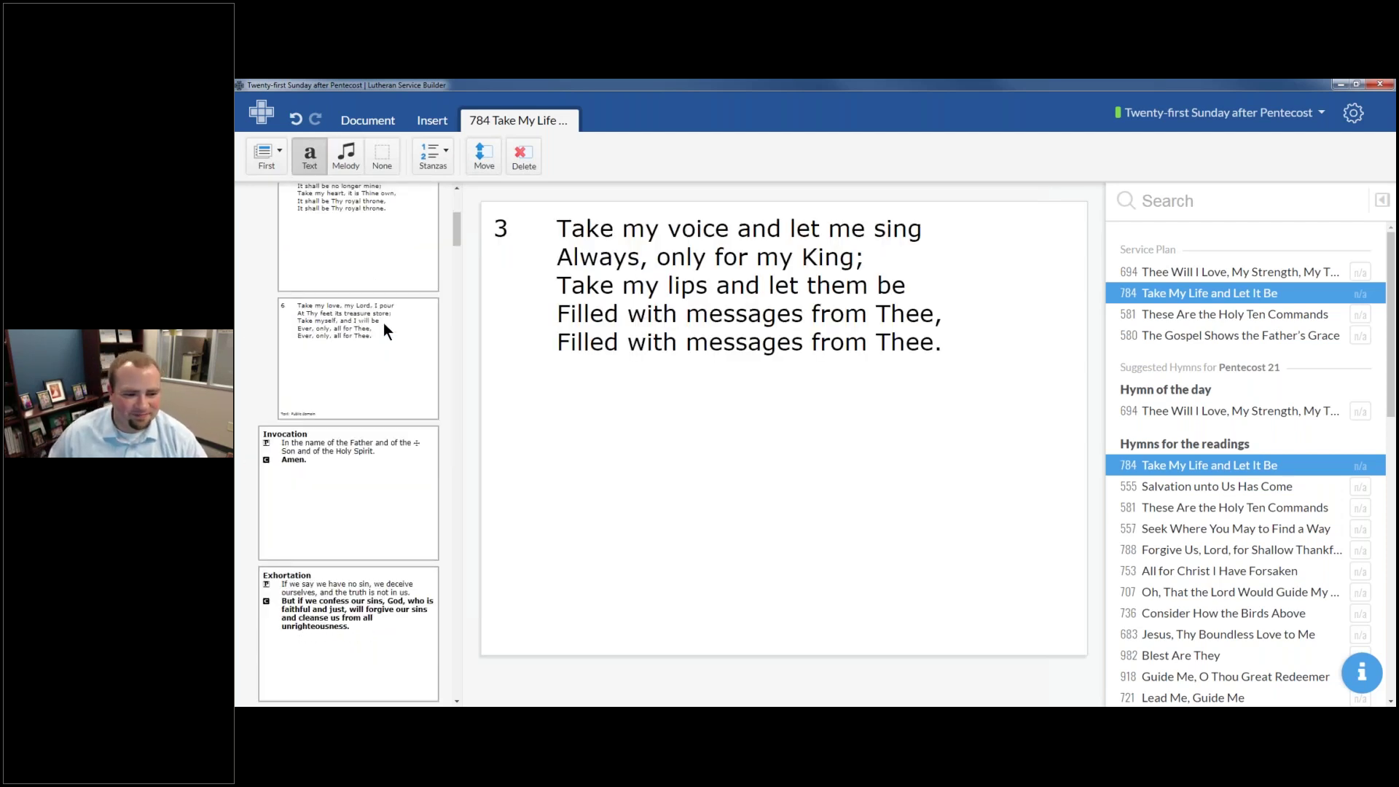
{"action": "scroll", "coordinate": [372, 350], "scroll_direction": "down", "scroll_amount": 1}
{"action": "left_click", "coordinate": [256, 367]}
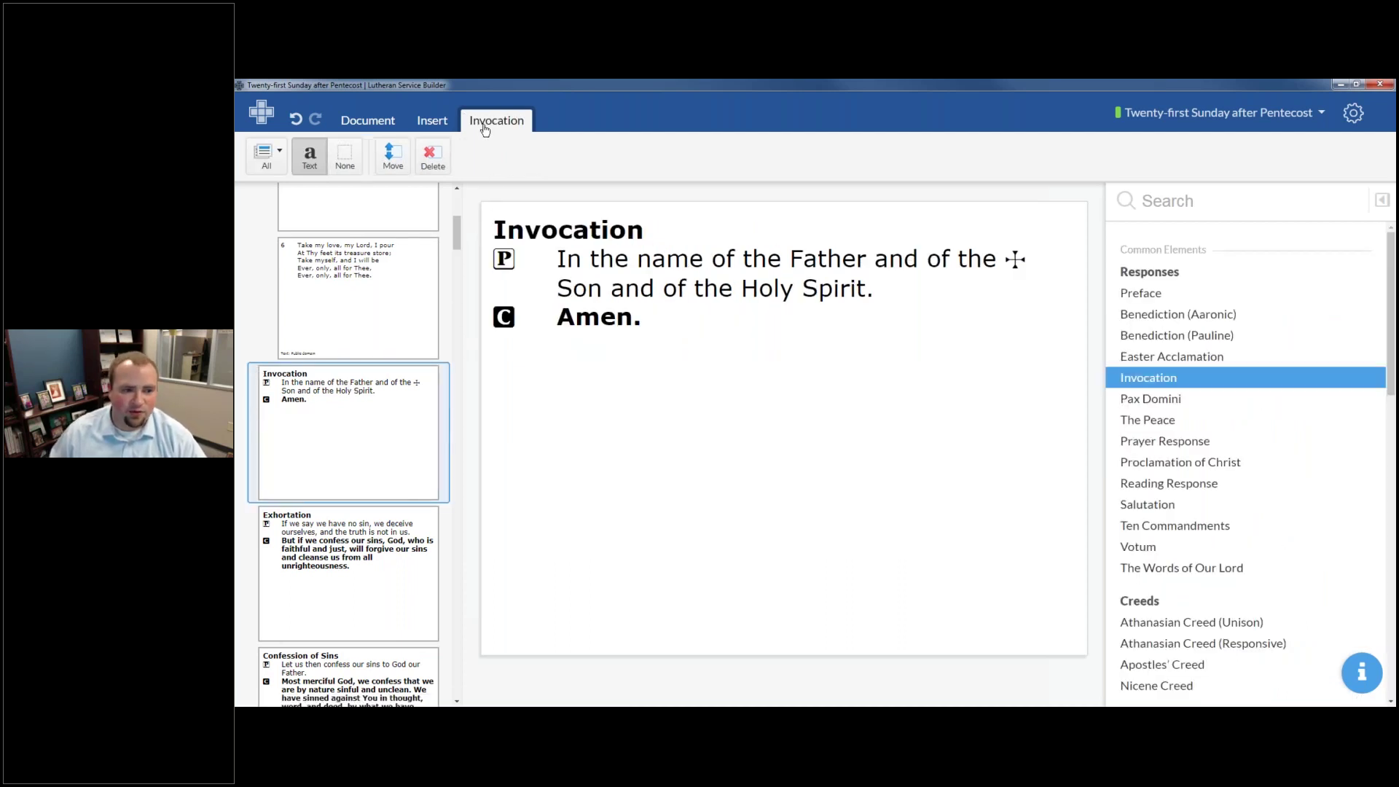
{"action": "left_click", "coordinate": [330, 522]}
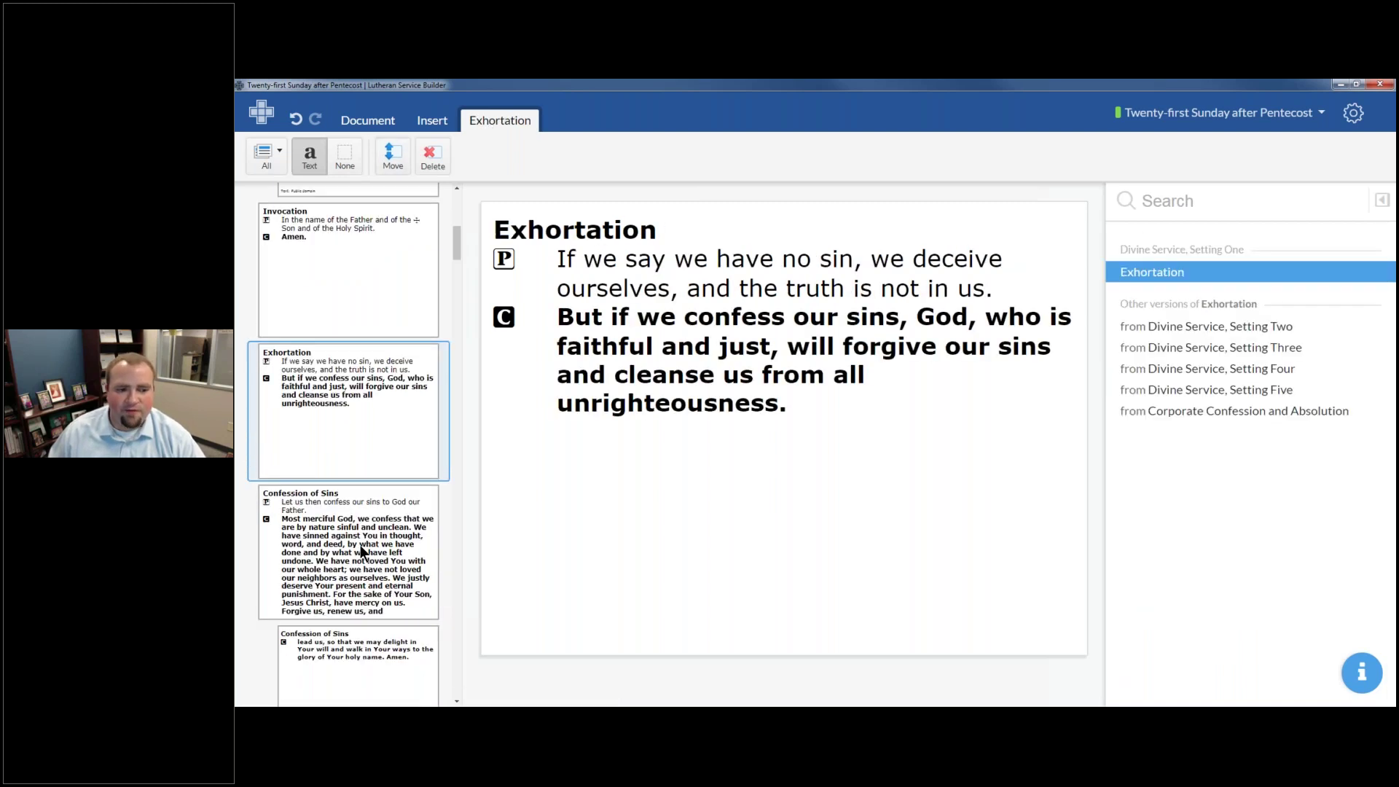
{"action": "left_click", "coordinate": [369, 536]}
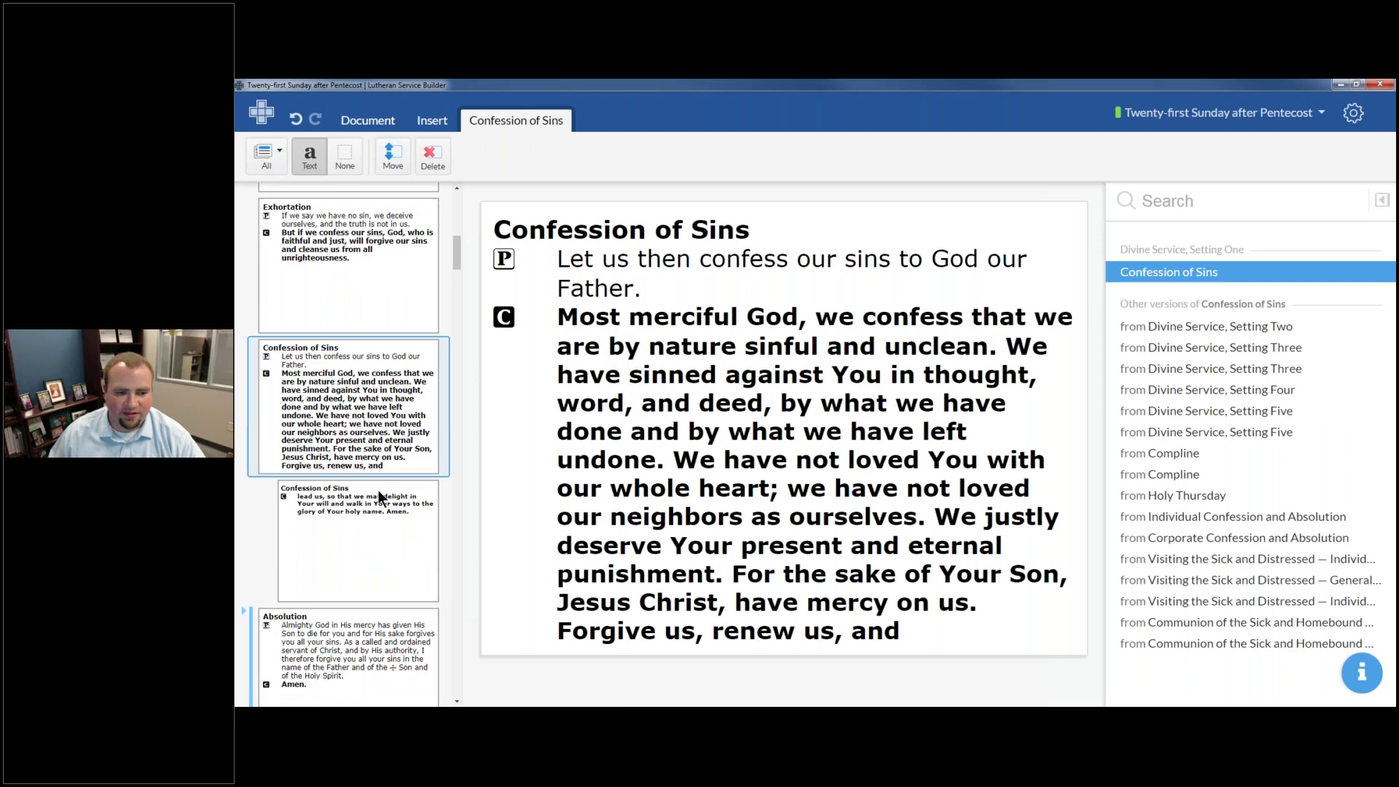
{"action": "left_click", "coordinate": [379, 497]}
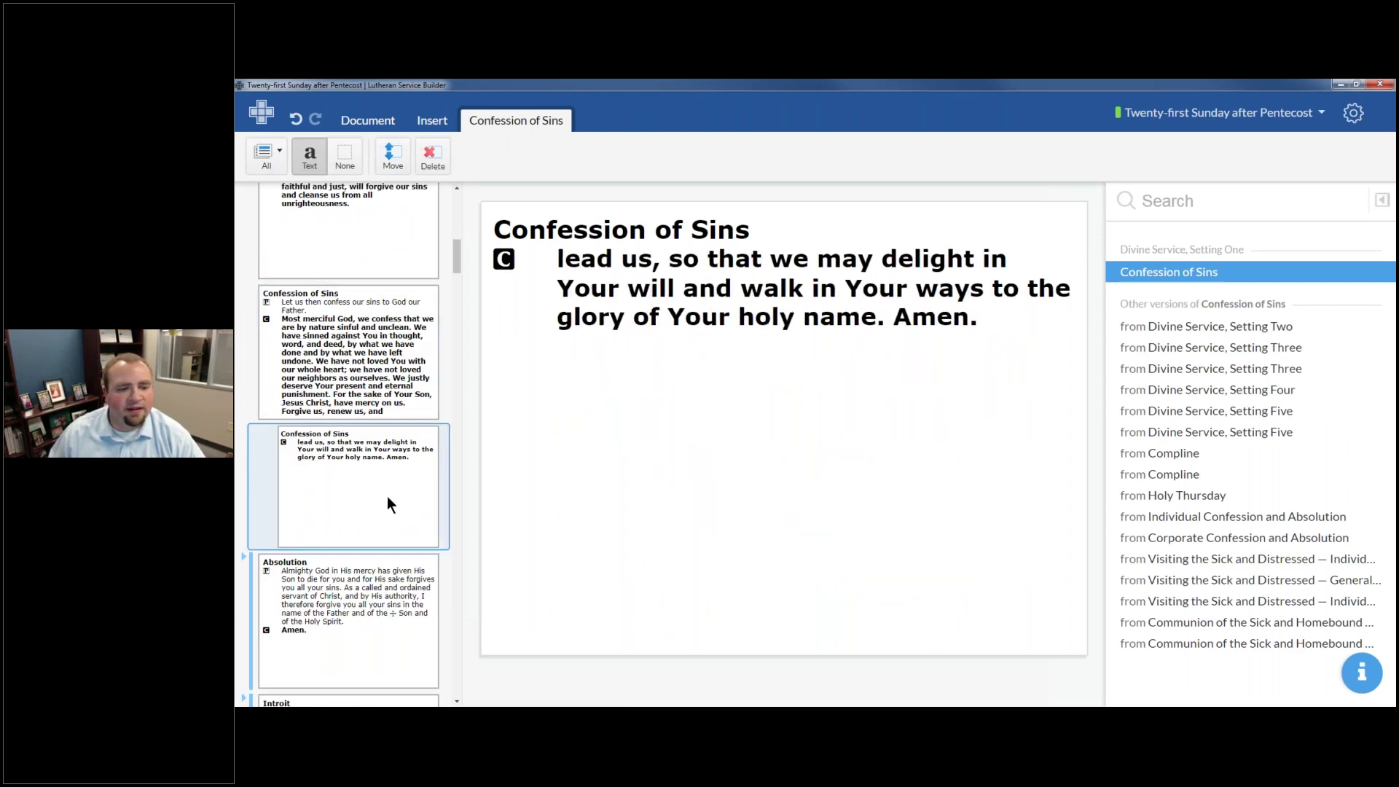
{"action": "scroll", "coordinate": [377, 474], "scroll_direction": "up", "scroll_amount": 5}
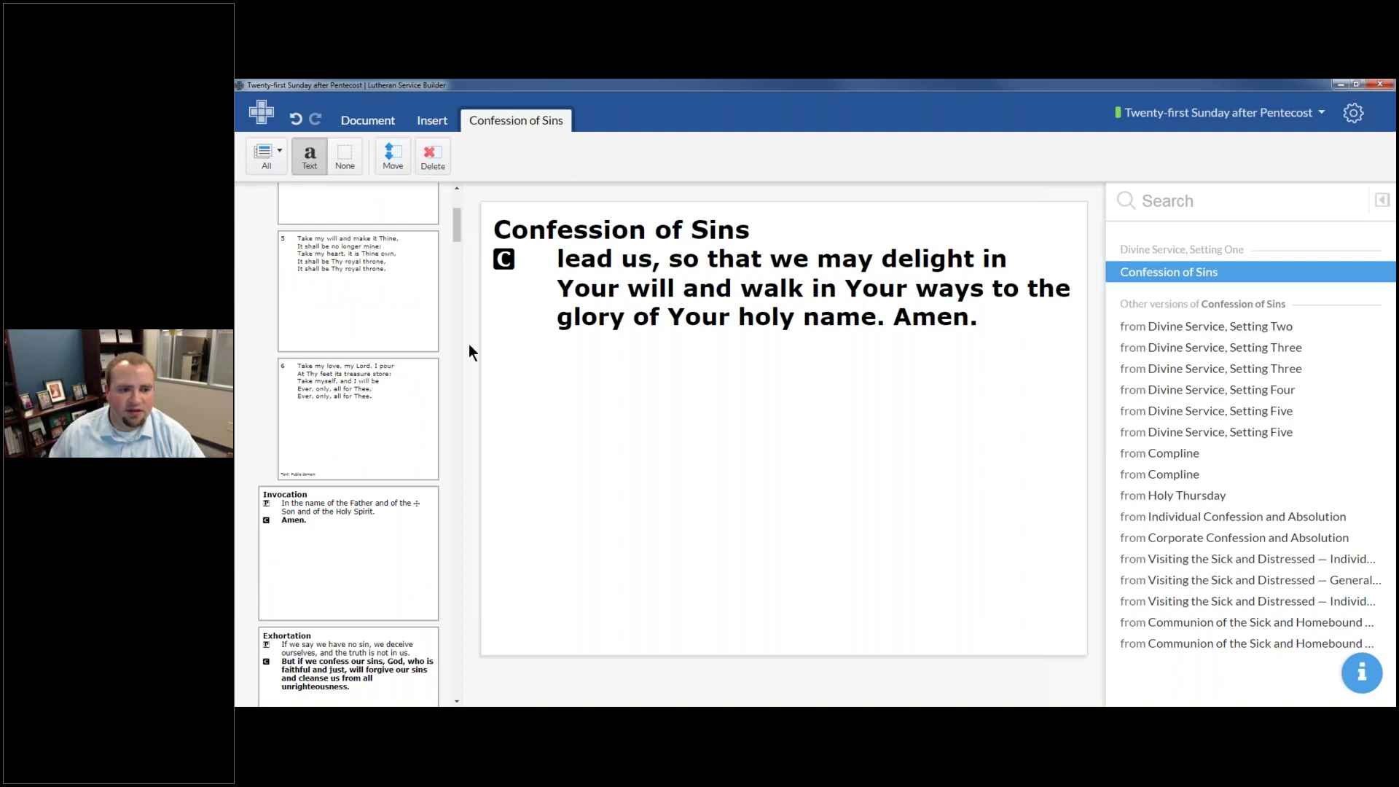
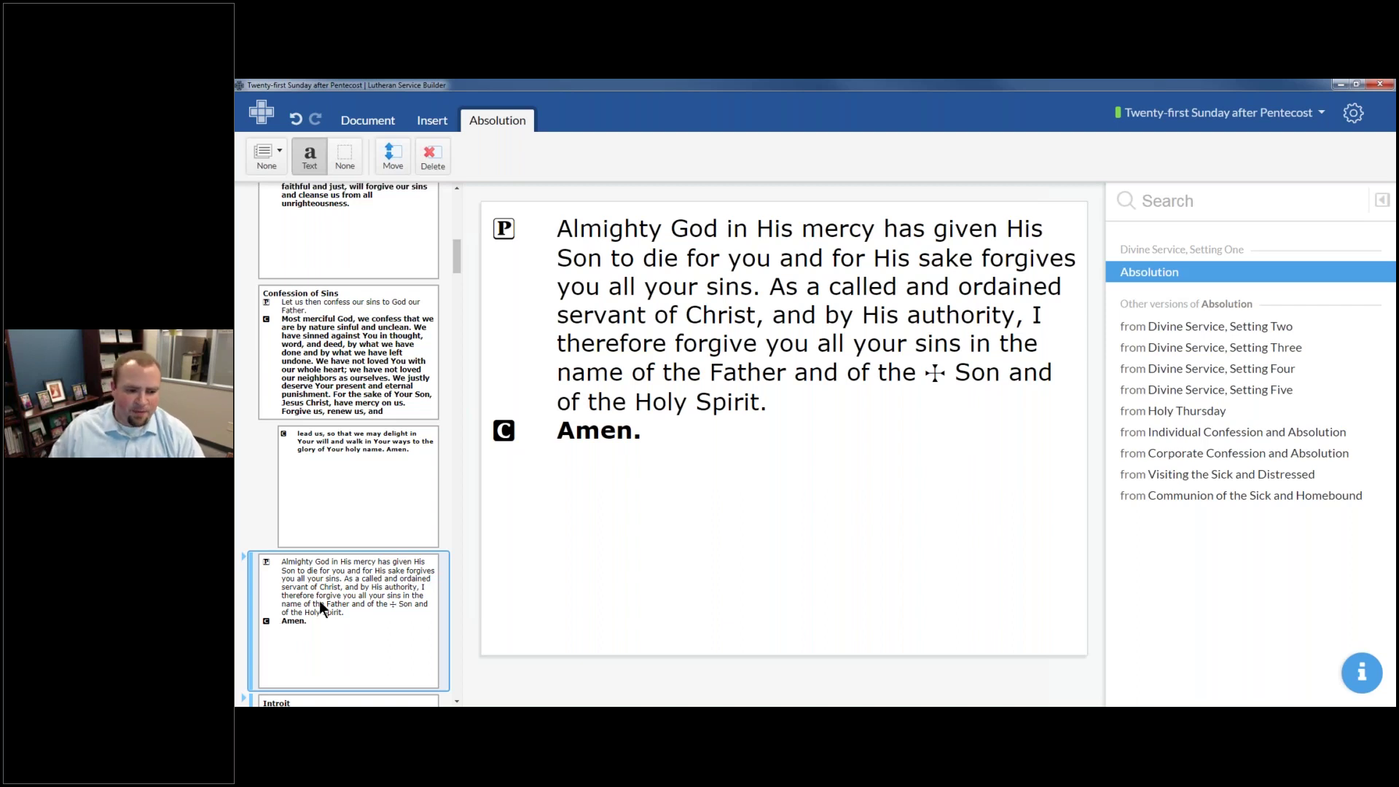
Show the Absolution's title on its first slide only and look over the neighbouring slides
{"action": "scroll", "coordinate": [259, 219], "scroll_direction": "down", "scroll_amount": 2}
{"action": "left_click", "coordinate": [267, 156]}
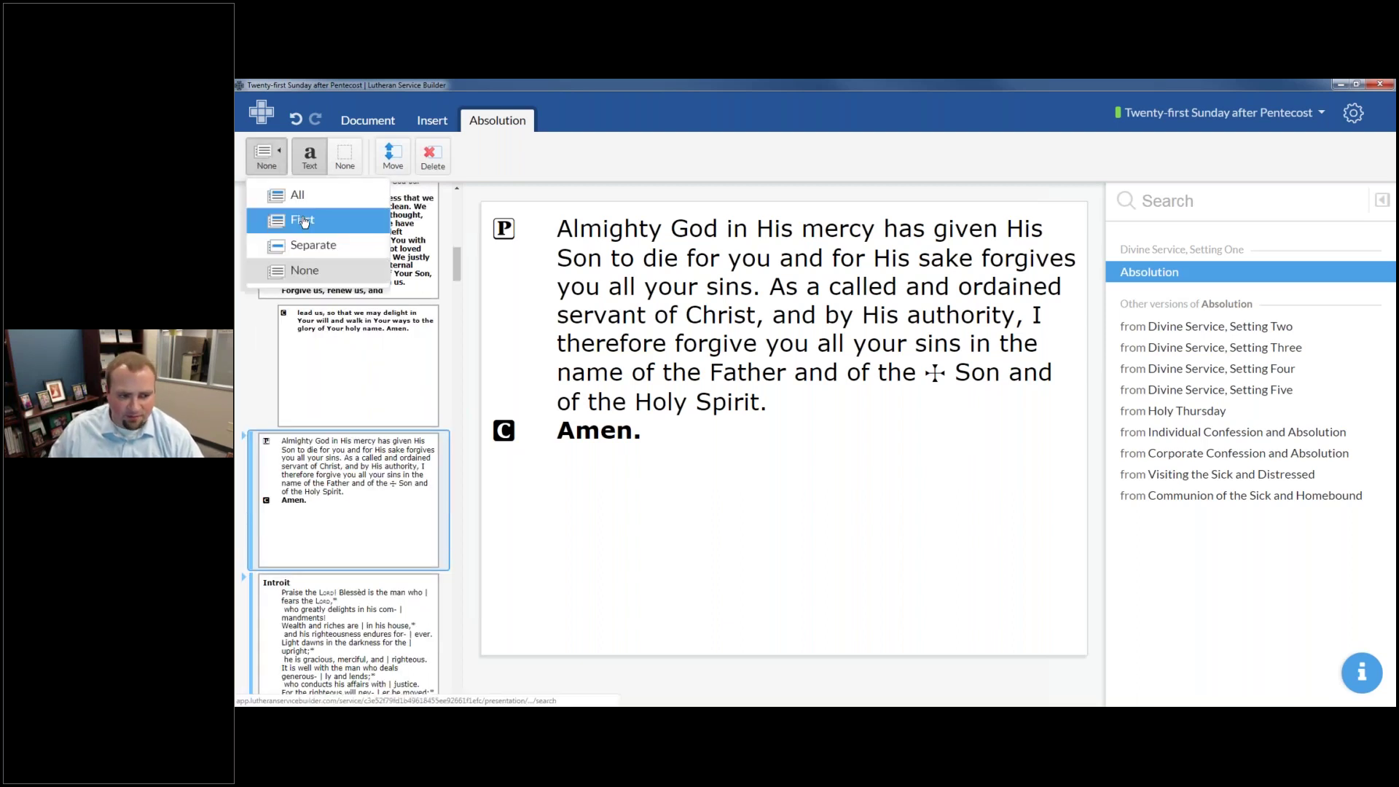
{"action": "left_click", "coordinate": [303, 221]}
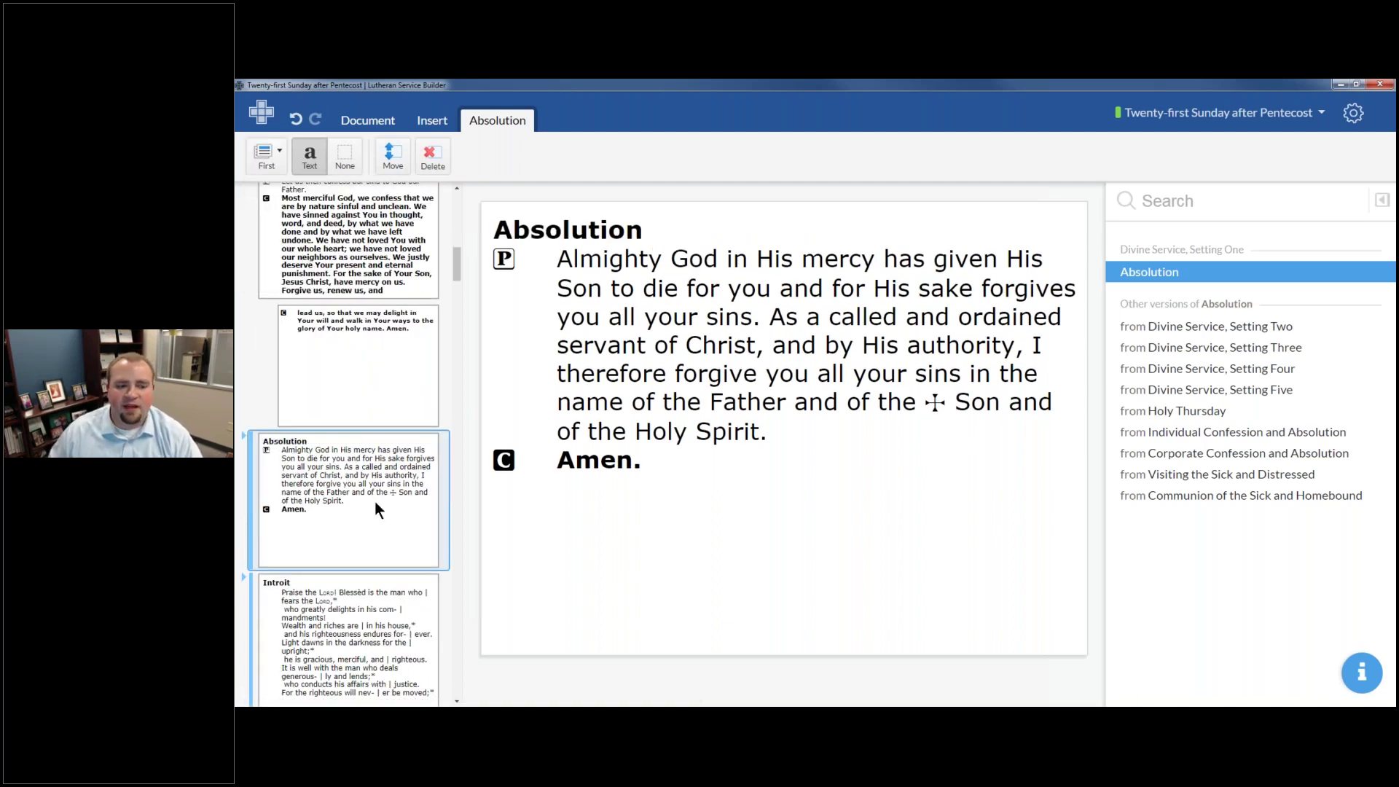
{"action": "scroll", "coordinate": [376, 501], "scroll_direction": "down", "scroll_amount": 3}
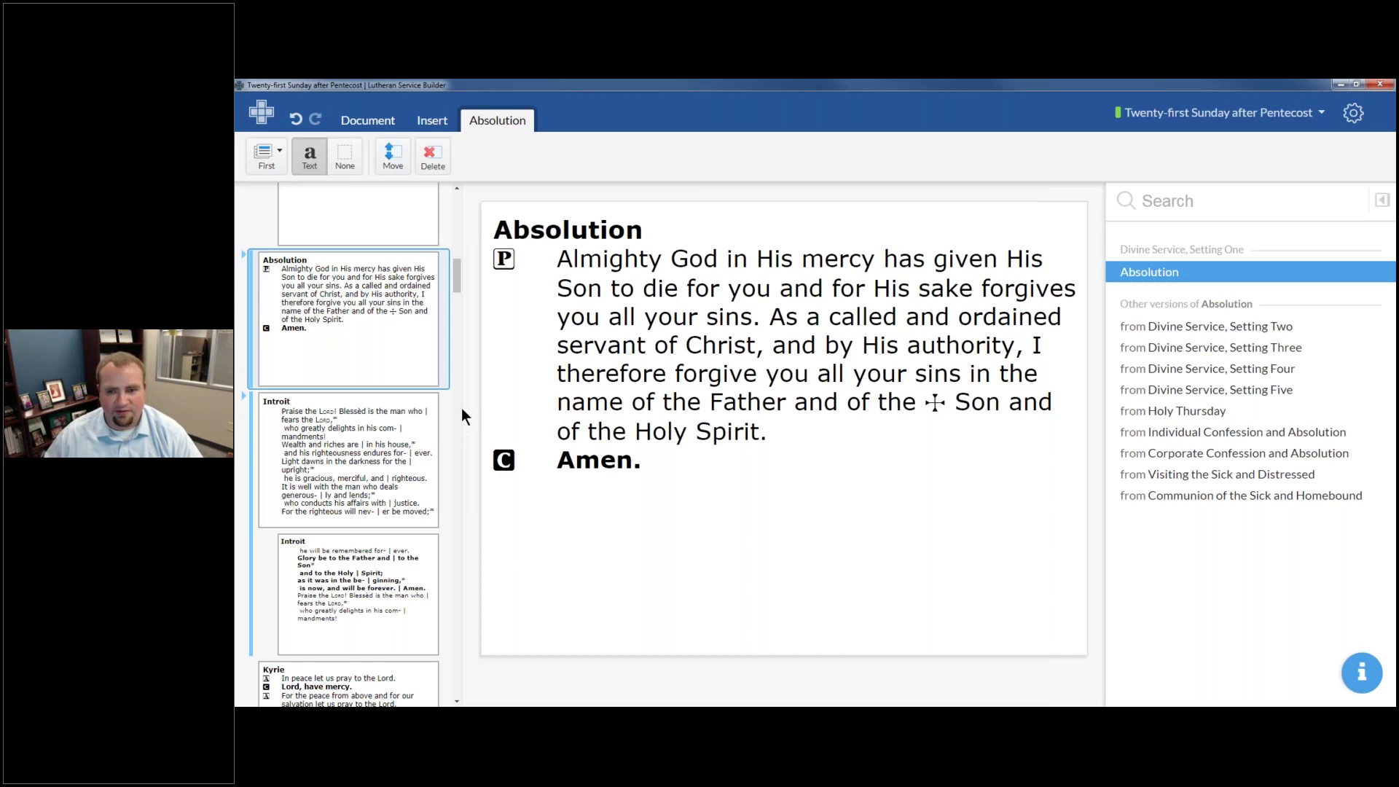
{"action": "scroll", "coordinate": [461, 408], "scroll_direction": "up", "scroll_amount": 5}
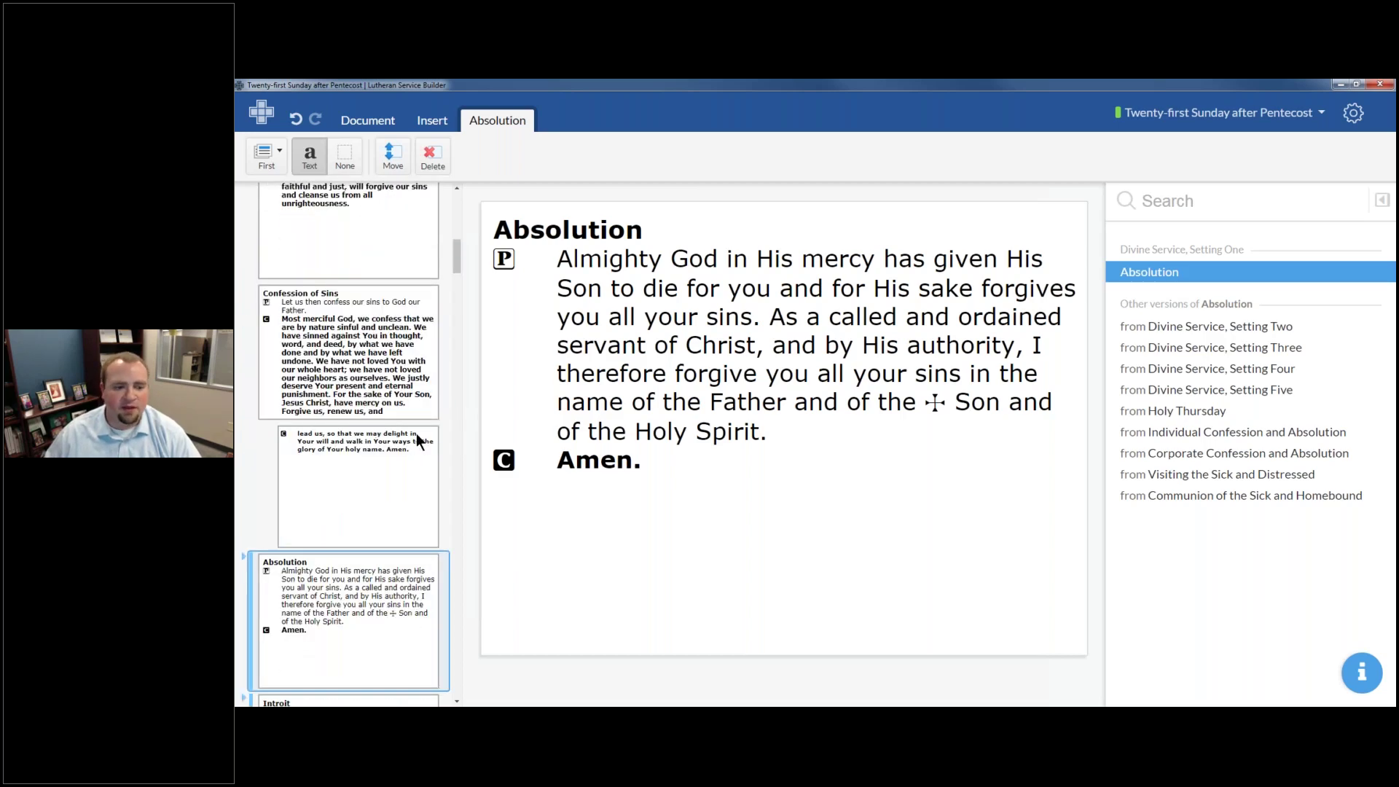
{"action": "scroll", "coordinate": [421, 432], "scroll_direction": "down", "scroll_amount": 5}
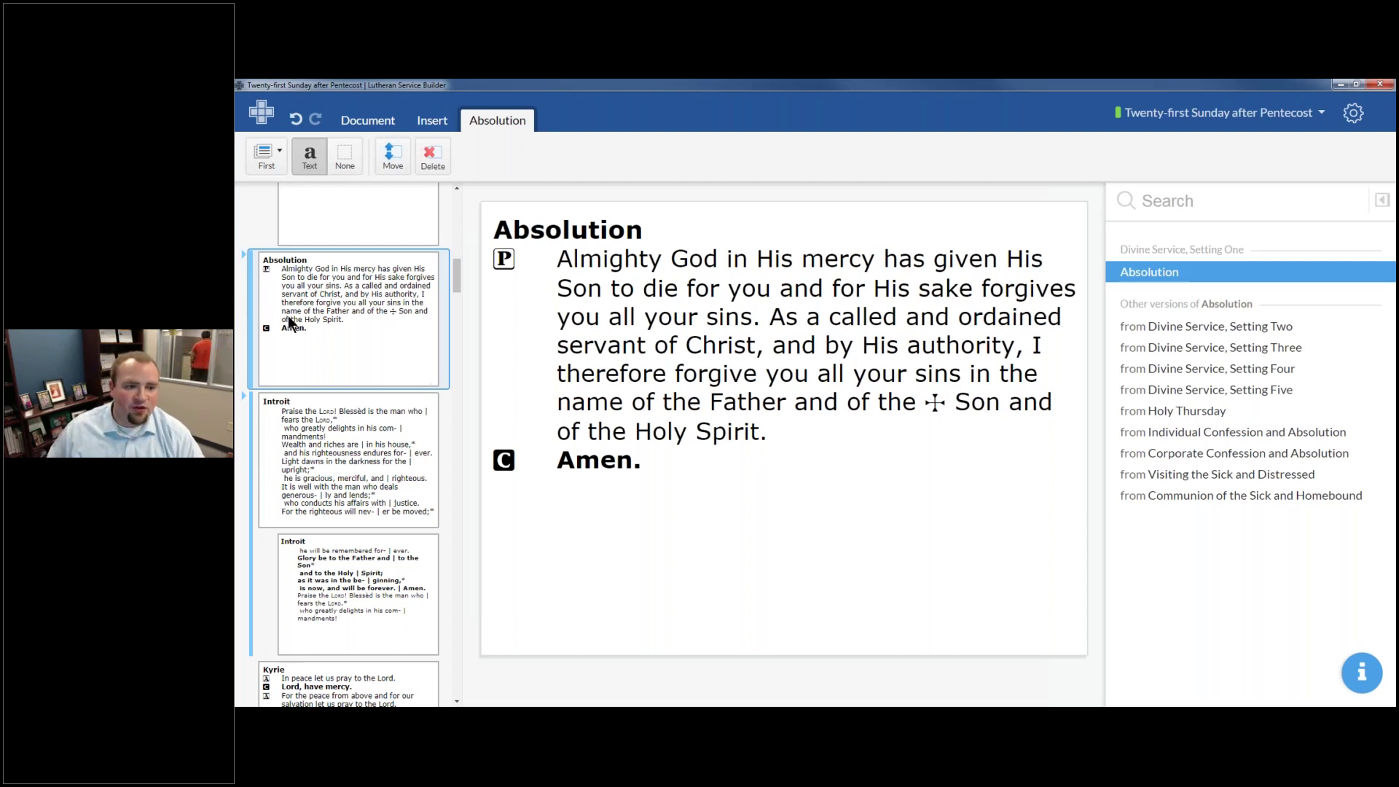
Swap the Absolution for the alternative Declaration of Grace, and switch back to the Absolution
{"action": "left_click", "coordinate": [245, 259]}
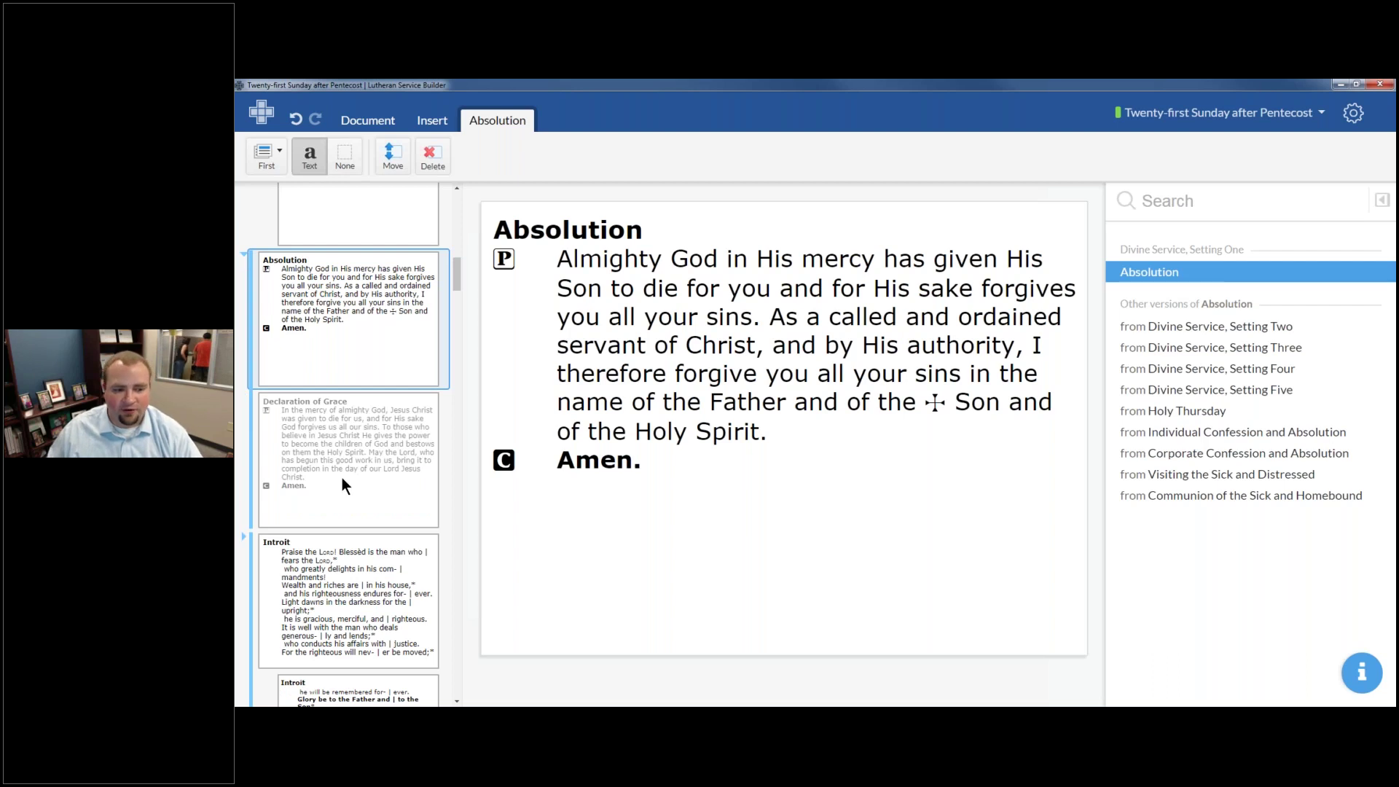
{"action": "left_click", "coordinate": [365, 448]}
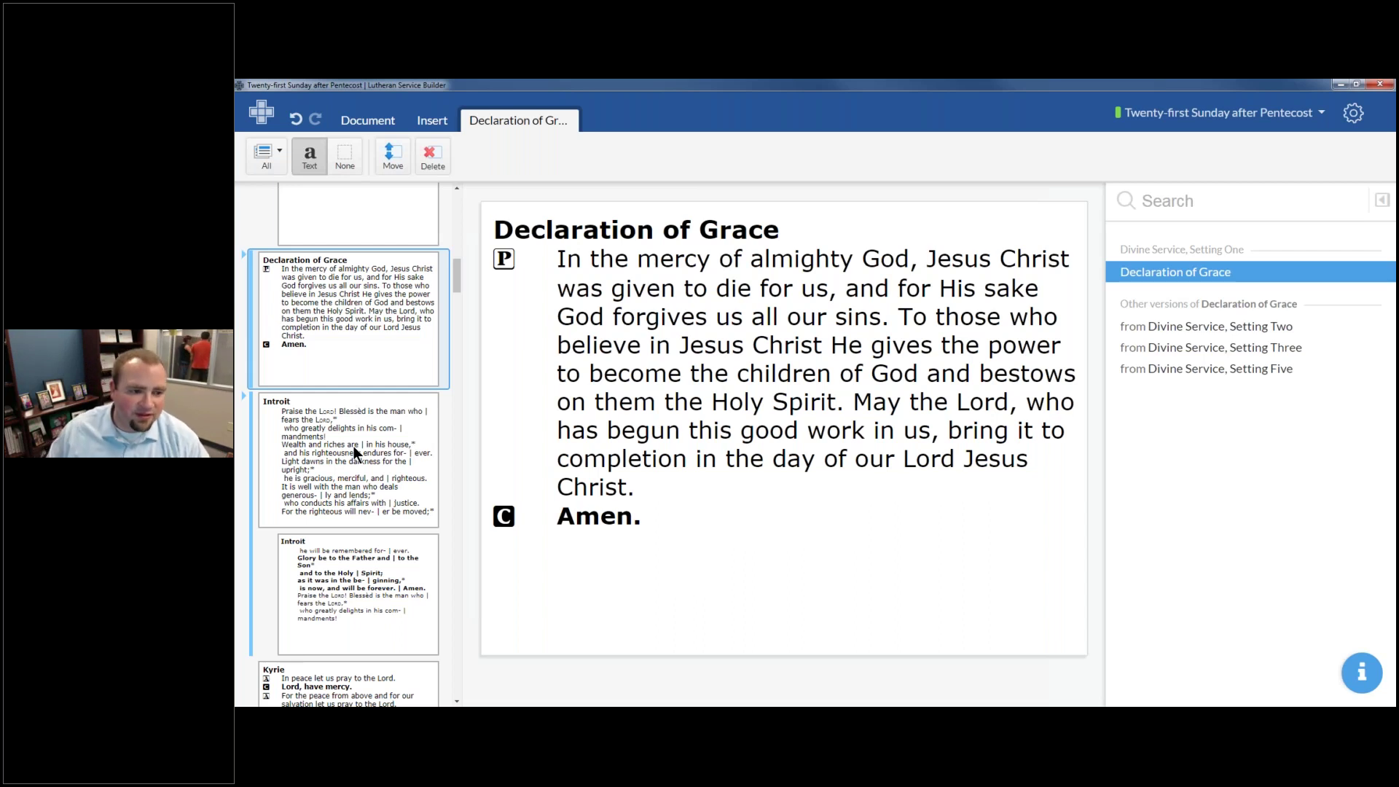
{"action": "left_click", "coordinate": [243, 257]}
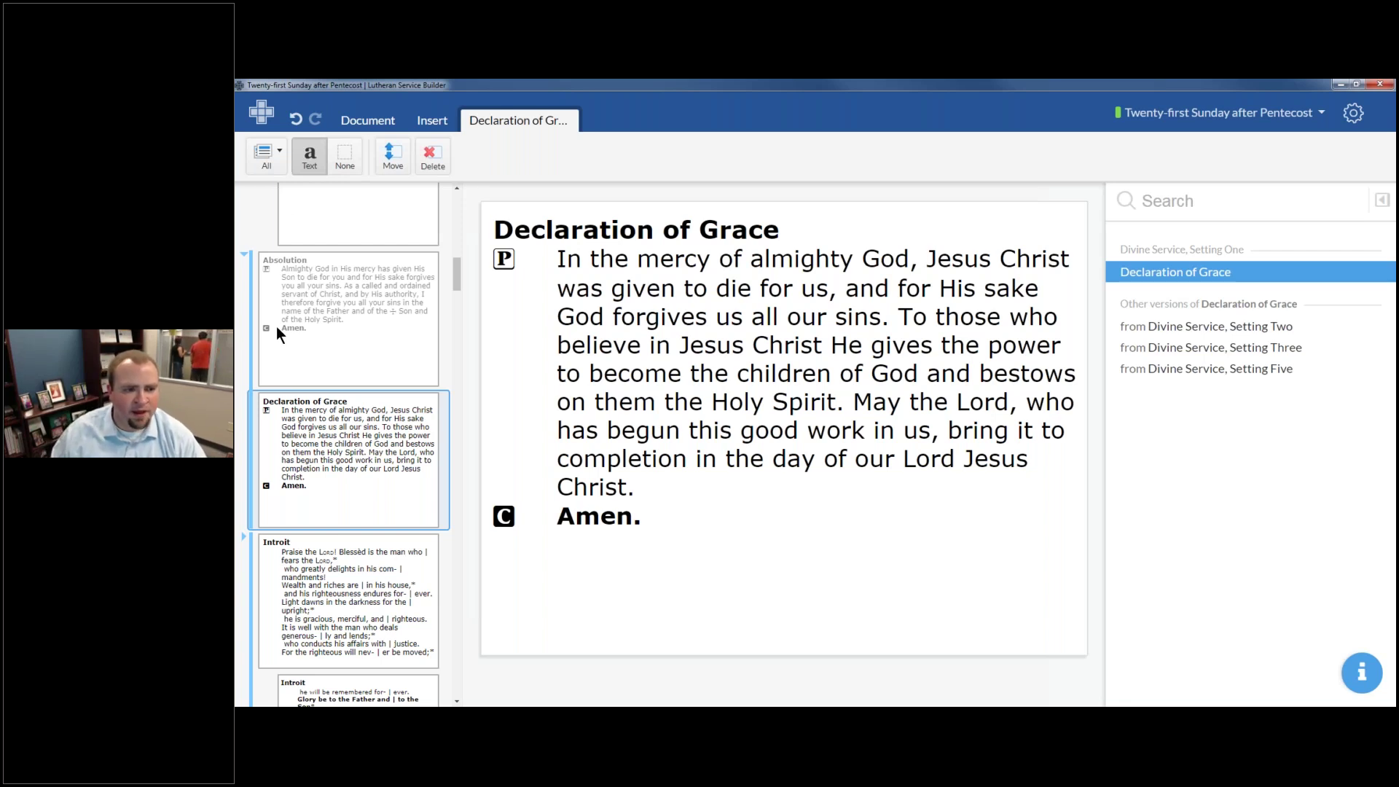
{"action": "left_click", "coordinate": [308, 274]}
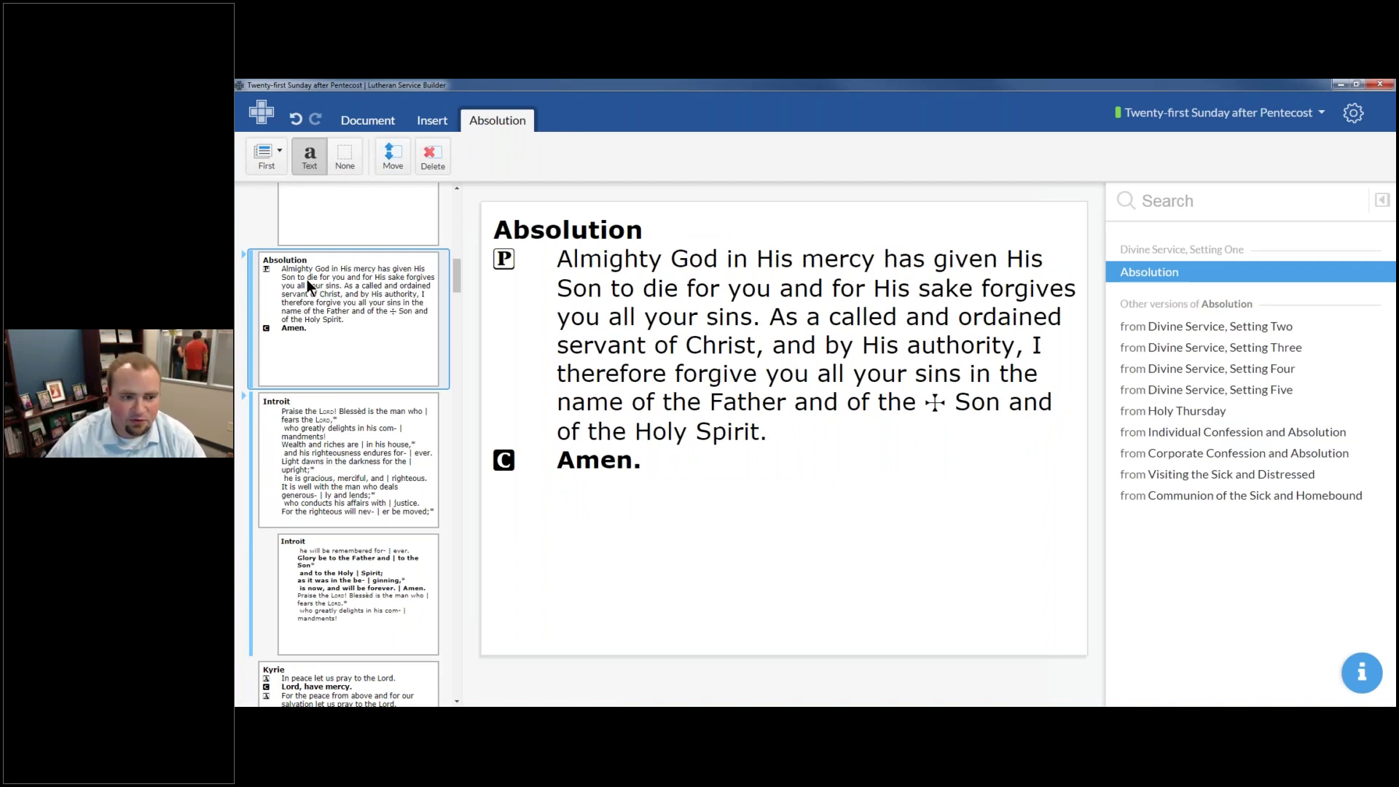
Replace the Introit with the Entrance Hymn from the alternatives for that part of the service
{"action": "scroll", "coordinate": [322, 421], "scroll_direction": "down", "scroll_amount": 1}
{"action": "scroll", "coordinate": [321, 420], "scroll_direction": "down", "scroll_amount": 1}
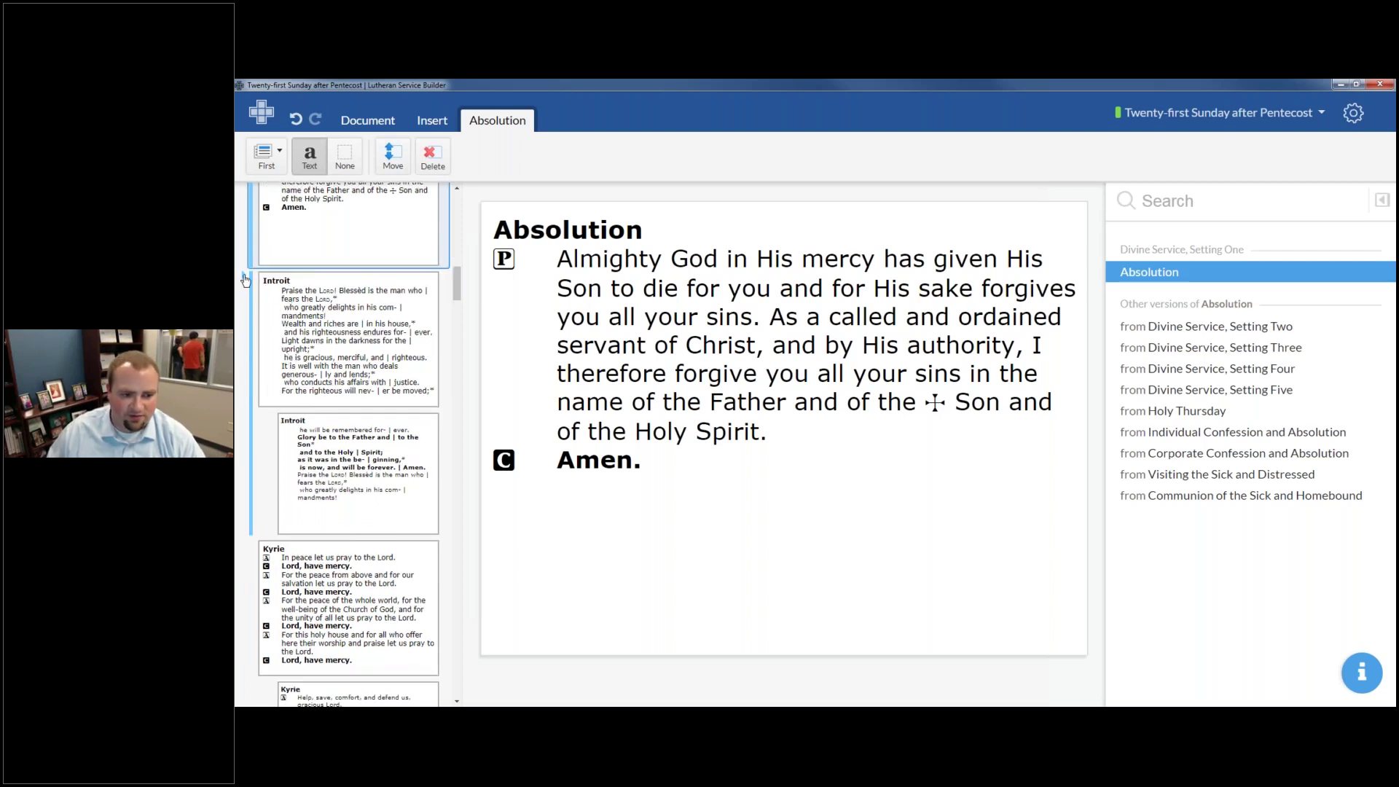
{"action": "scroll", "coordinate": [296, 285], "scroll_direction": "down", "scroll_amount": 2}
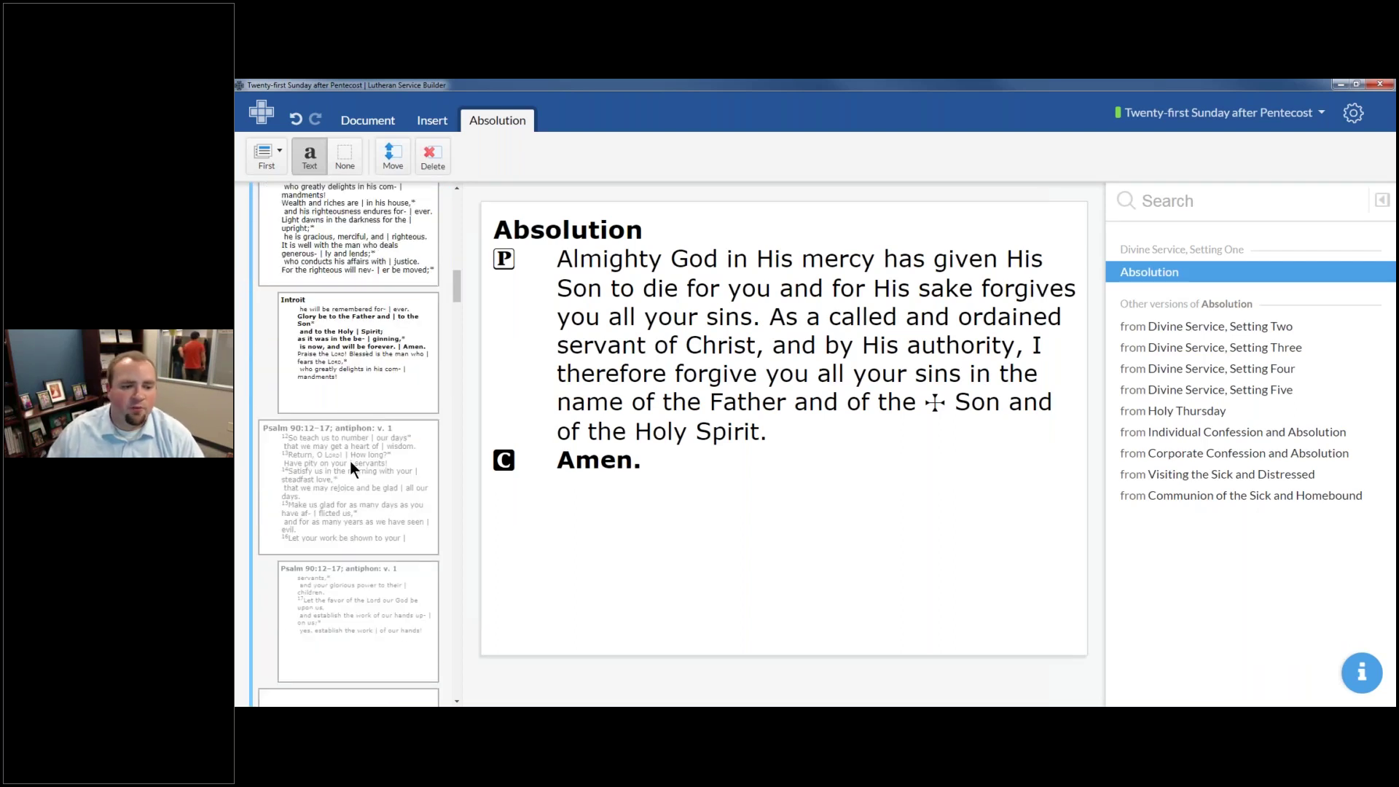
{"action": "scroll", "coordinate": [348, 458], "scroll_direction": "down", "scroll_amount": 4}
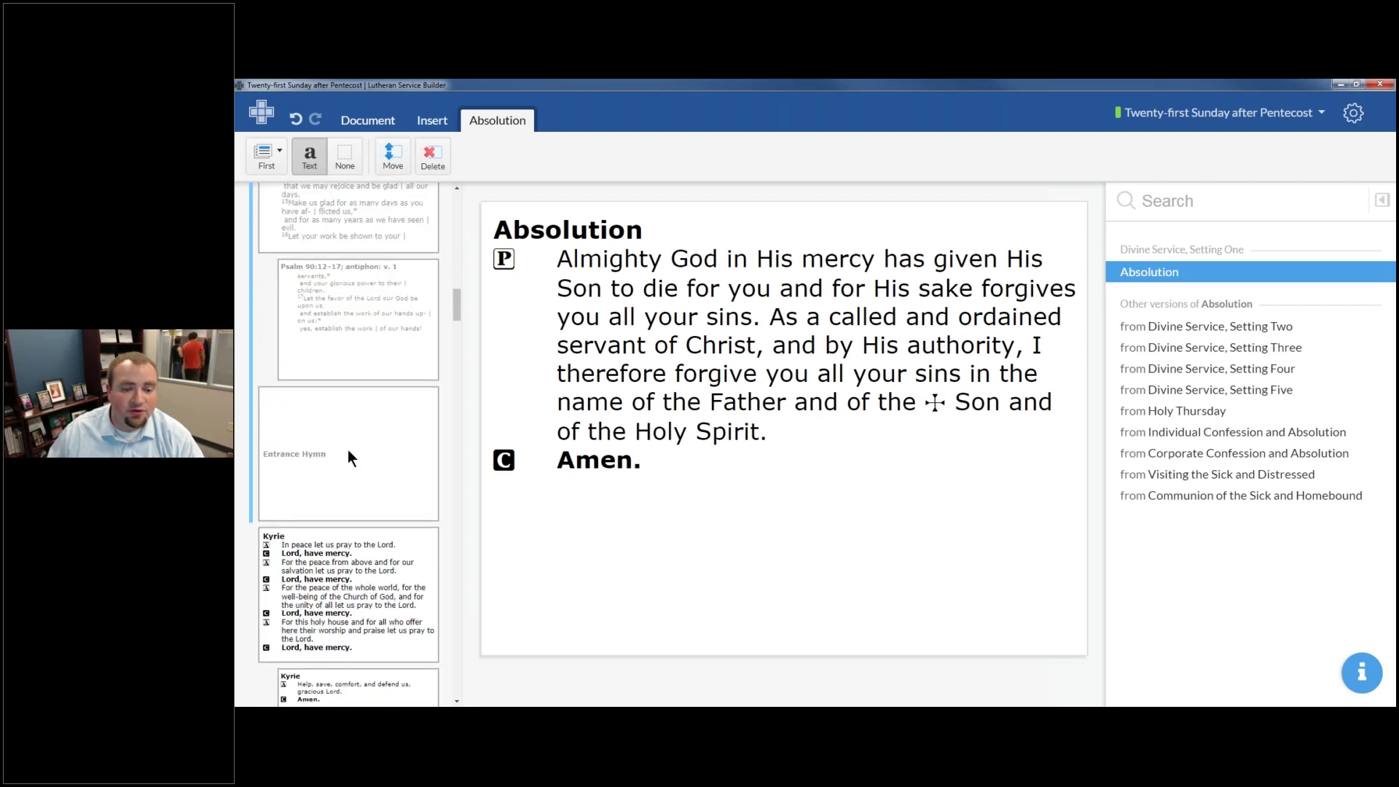
{"action": "left_click", "coordinate": [303, 443]}
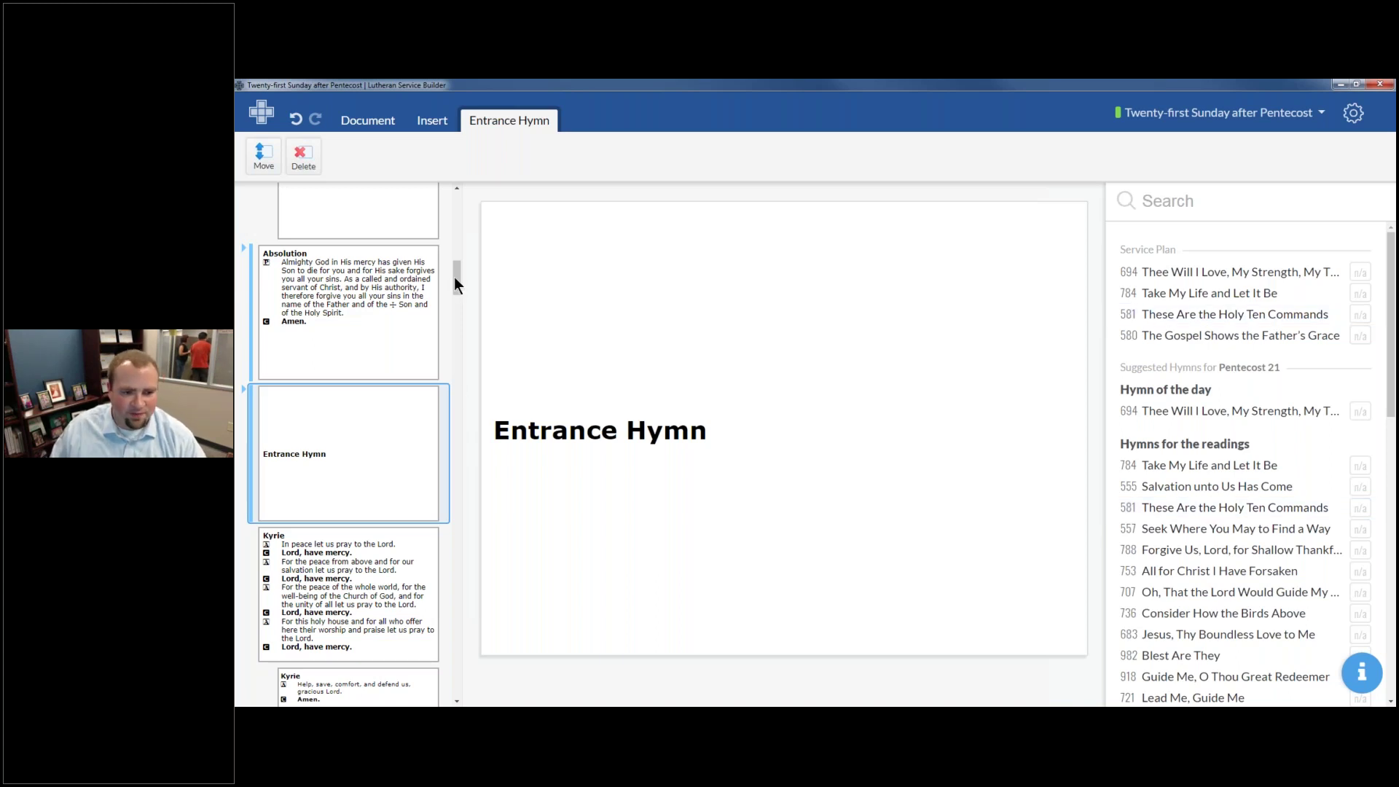
Open the Basic format in the account's list of presentation formats
{"action": "left_click_drag", "start_coordinate": [456, 278], "coordinate": [450, 188]}
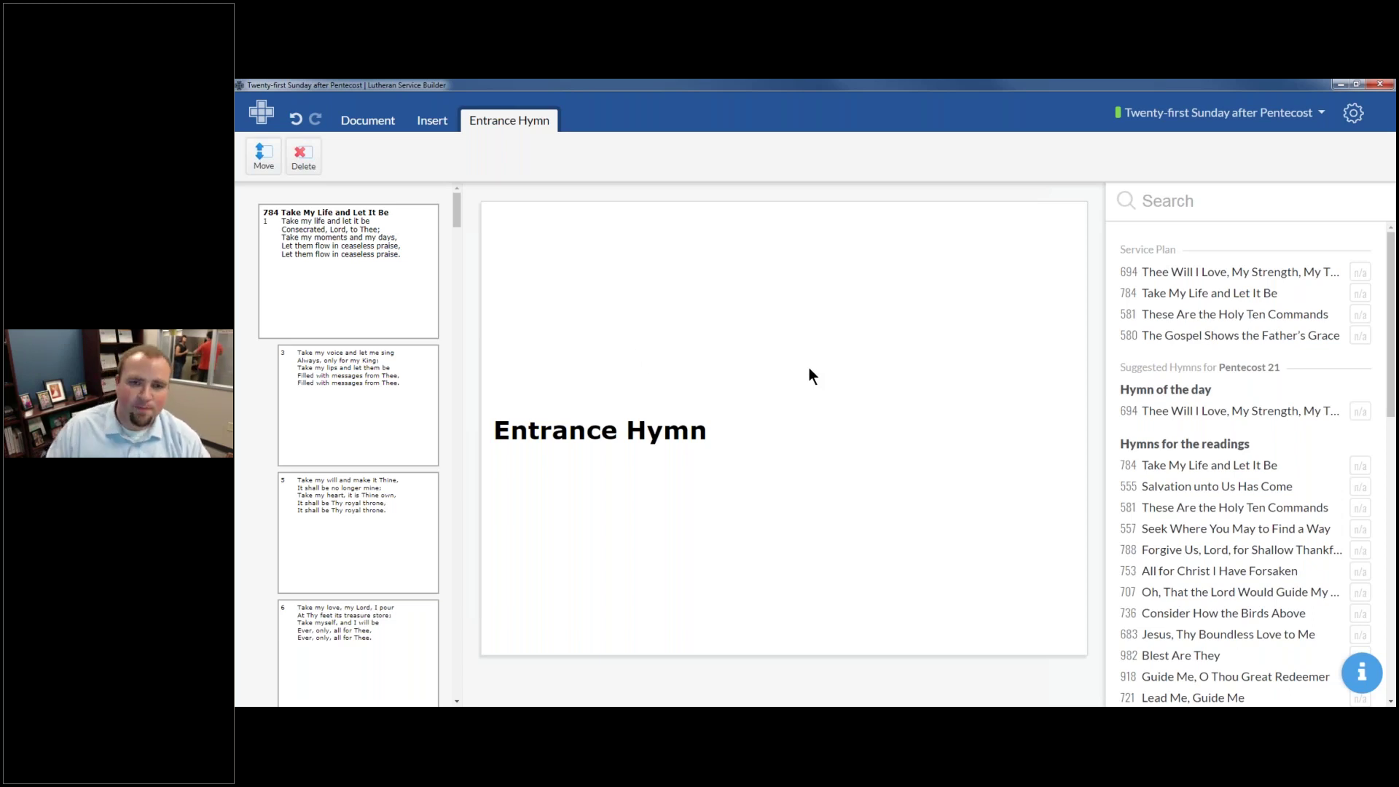
{"action": "left_click", "coordinate": [350, 124]}
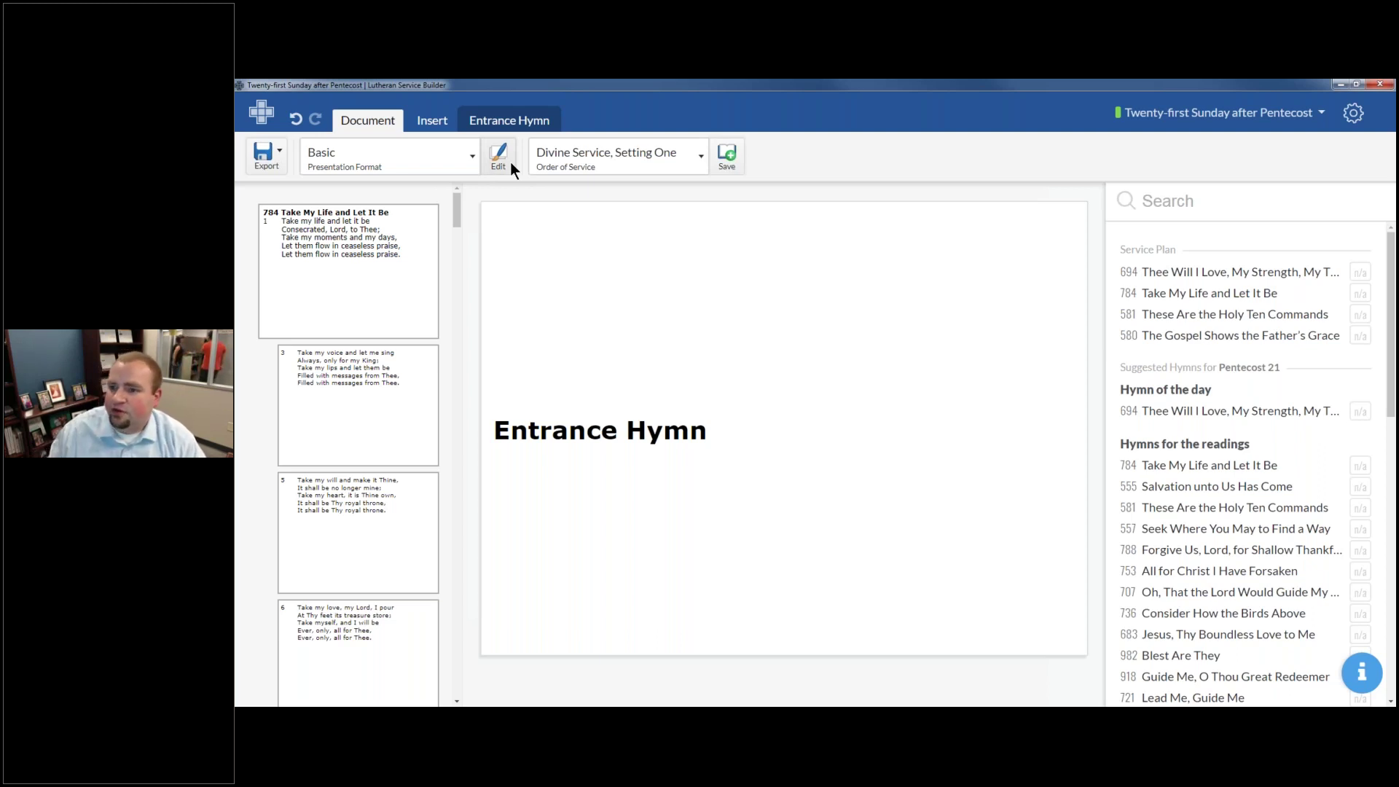
{"action": "left_click", "coordinate": [1353, 113]}
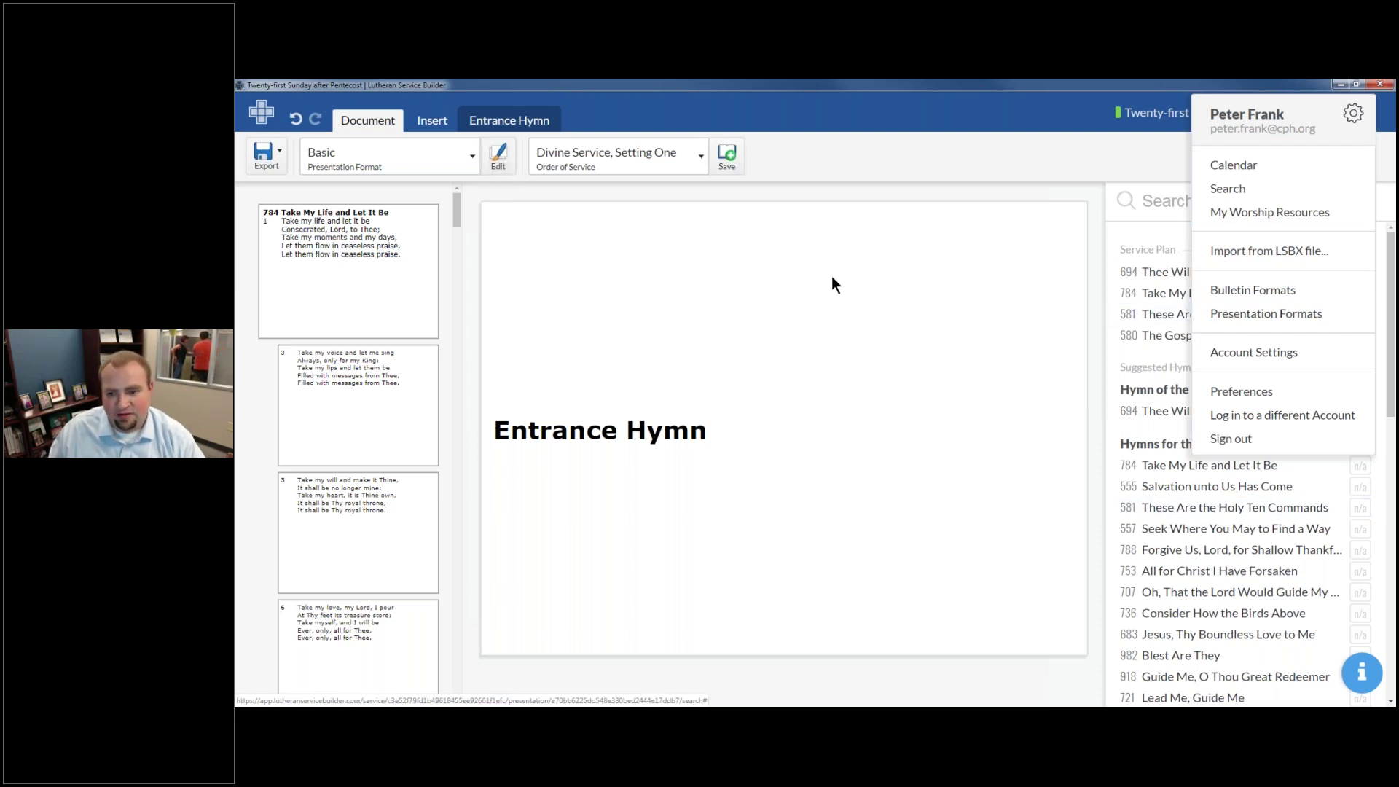
{"action": "left_click", "coordinate": [1284, 313]}
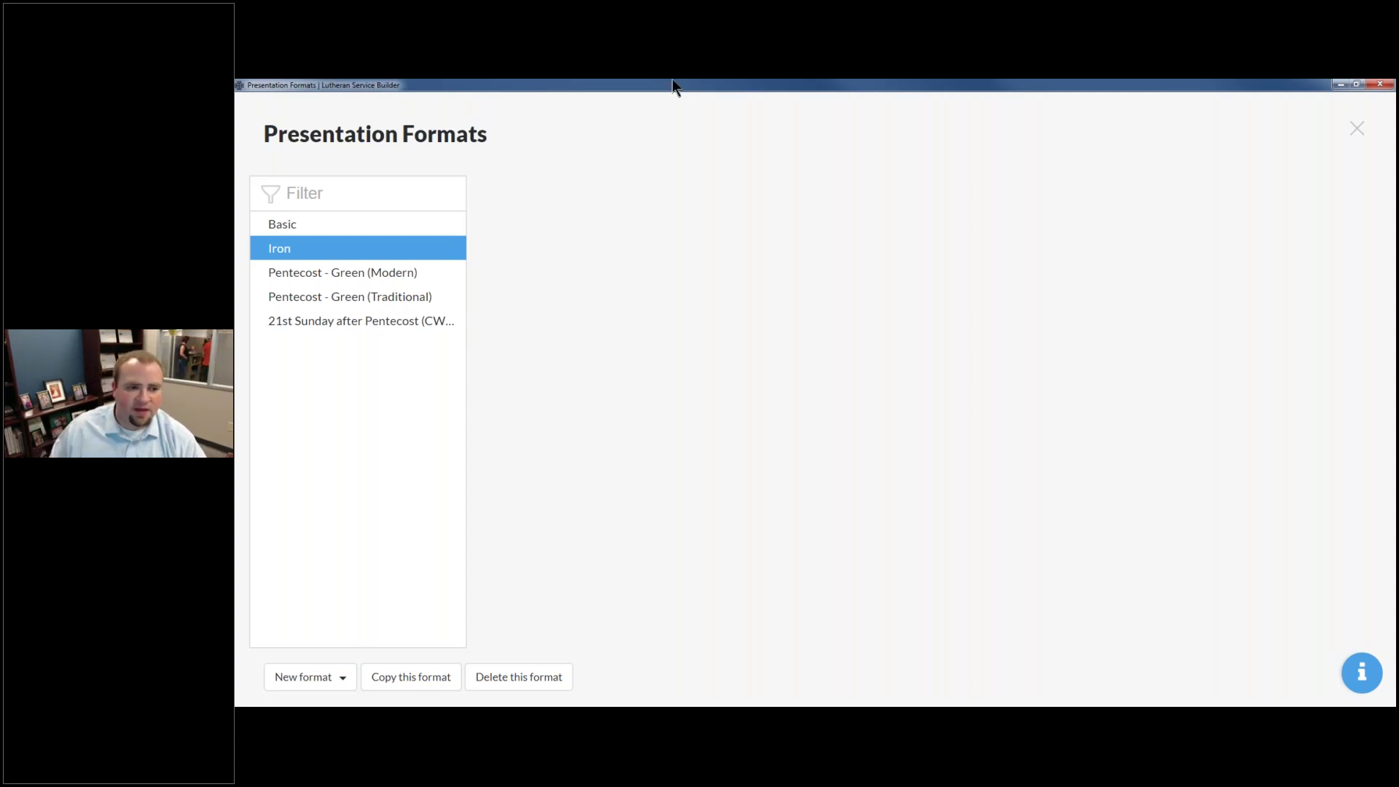
{"action": "left_click", "coordinate": [332, 226]}
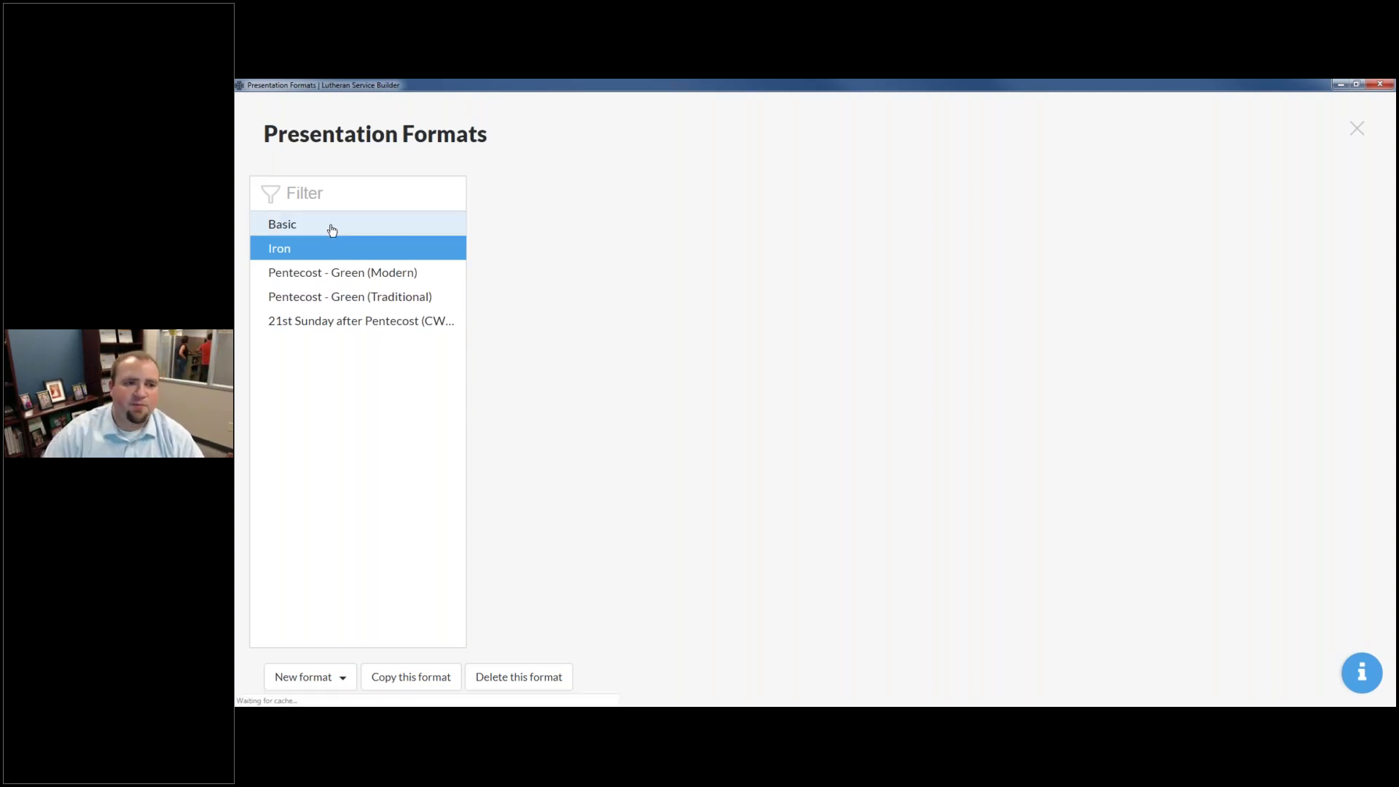
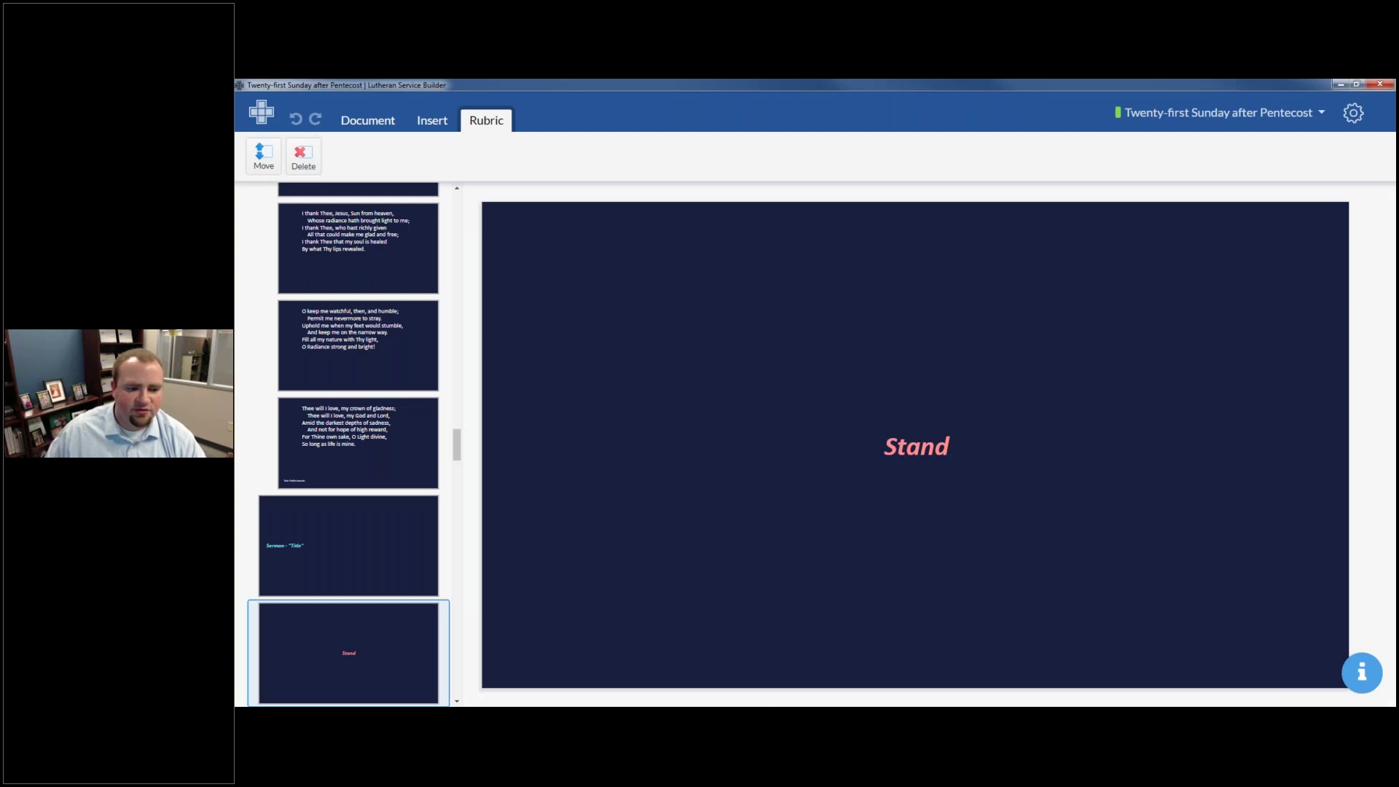
Review the Sermon title slide and the Holy Gospel Mark 10:17–22 slides in the dark blue presentation
{"action": "left_click", "coordinate": [347, 545]}
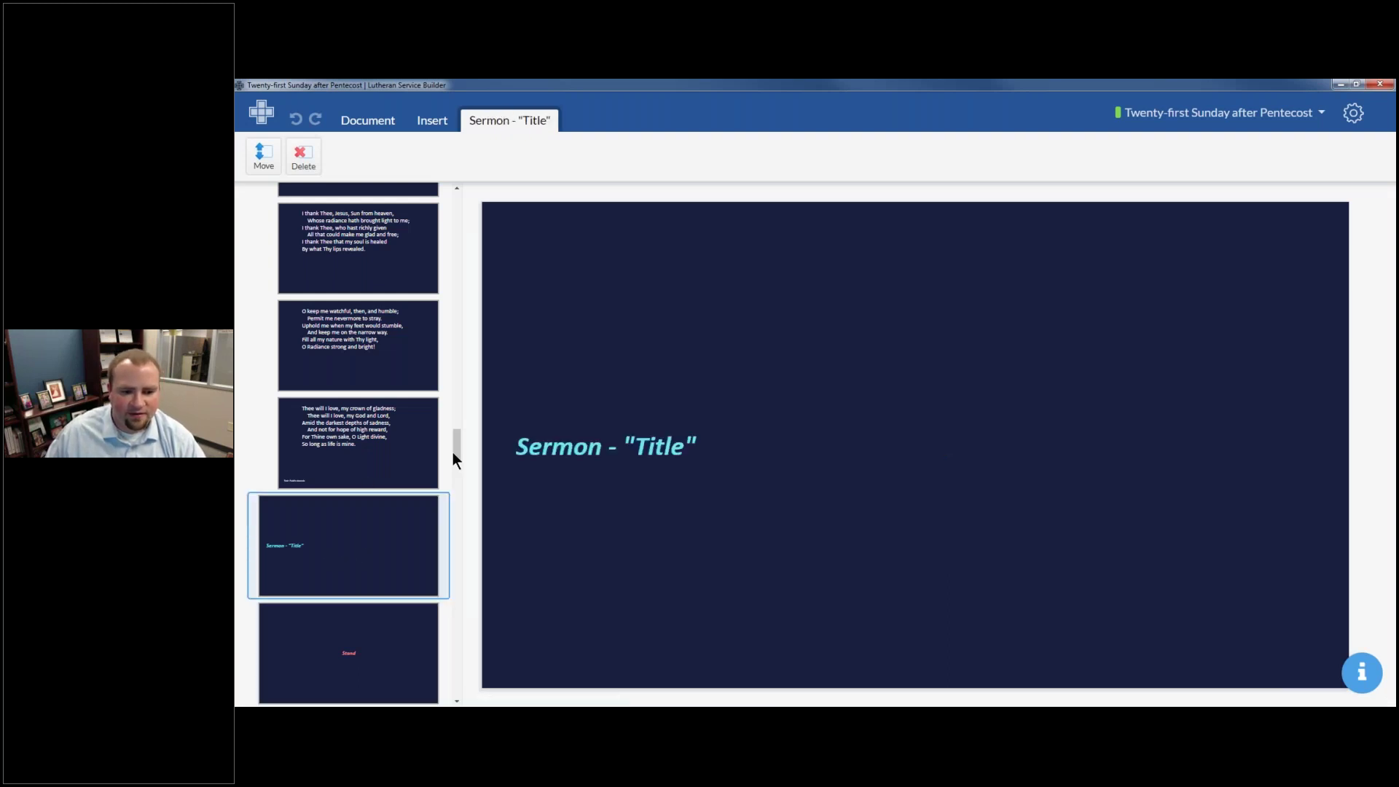
{"action": "left_click_drag", "start_coordinate": [458, 448], "coordinate": [456, 400]}
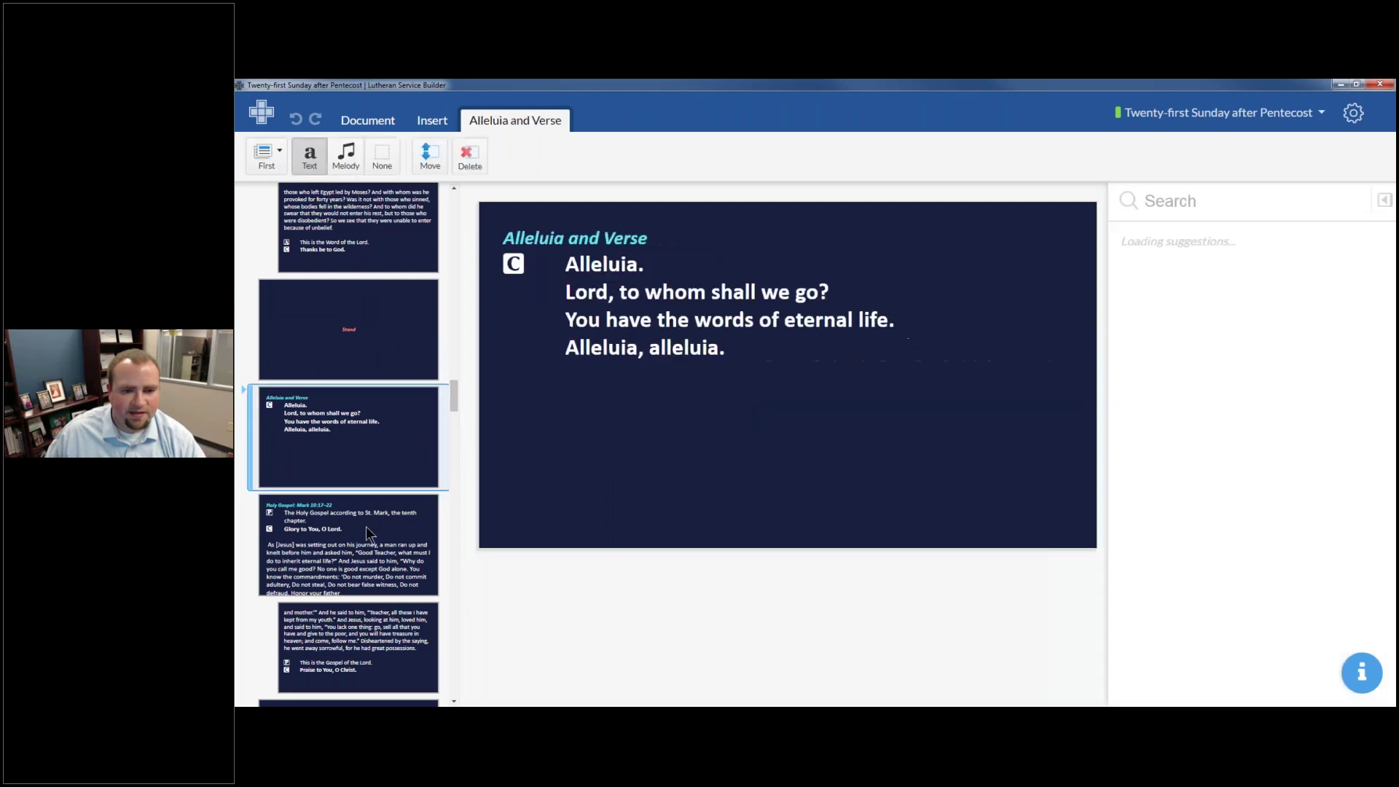
{"action": "left_click", "coordinate": [366, 526]}
{"action": "scroll", "coordinate": [419, 568], "scroll_direction": "down", "scroll_amount": 3}
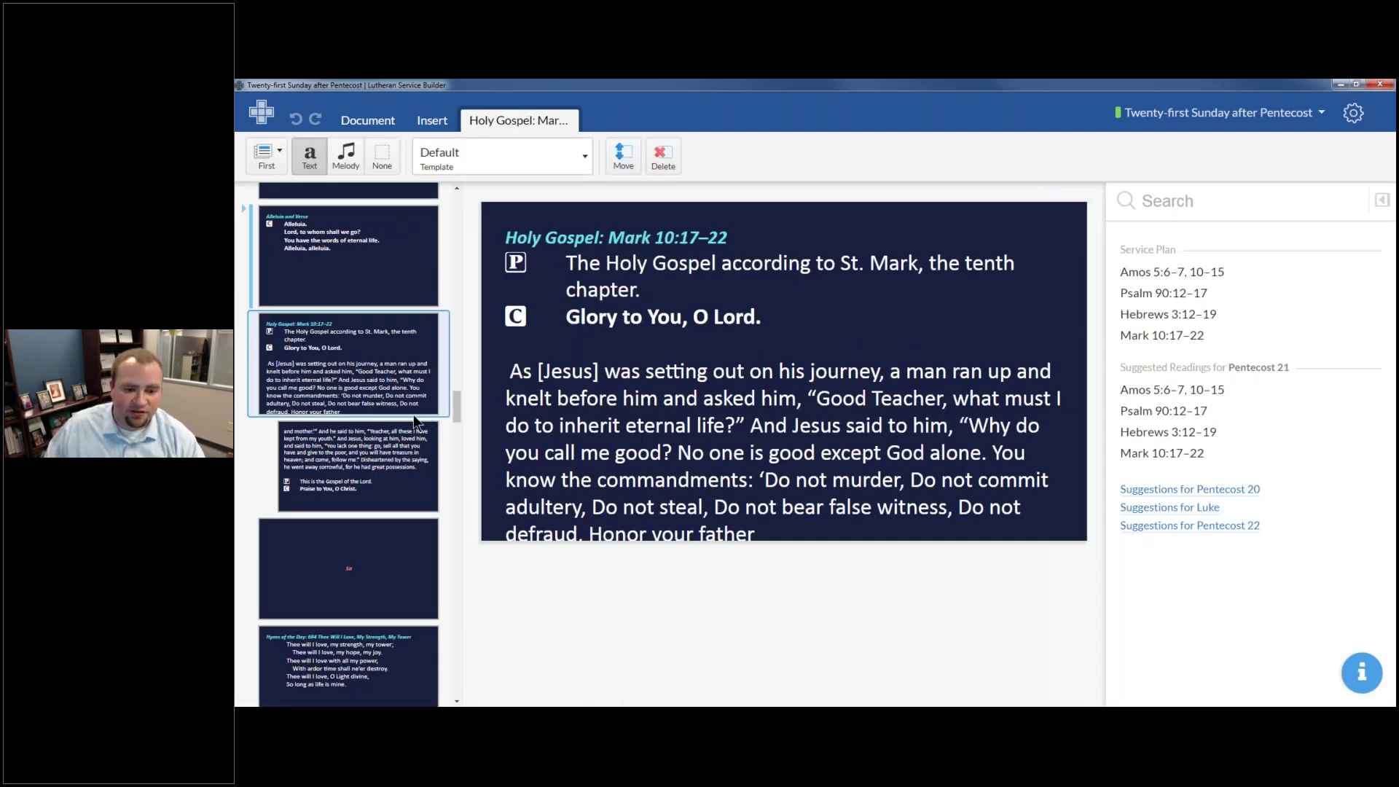
{"action": "scroll", "coordinate": [416, 416], "scroll_direction": "up", "scroll_amount": 3}
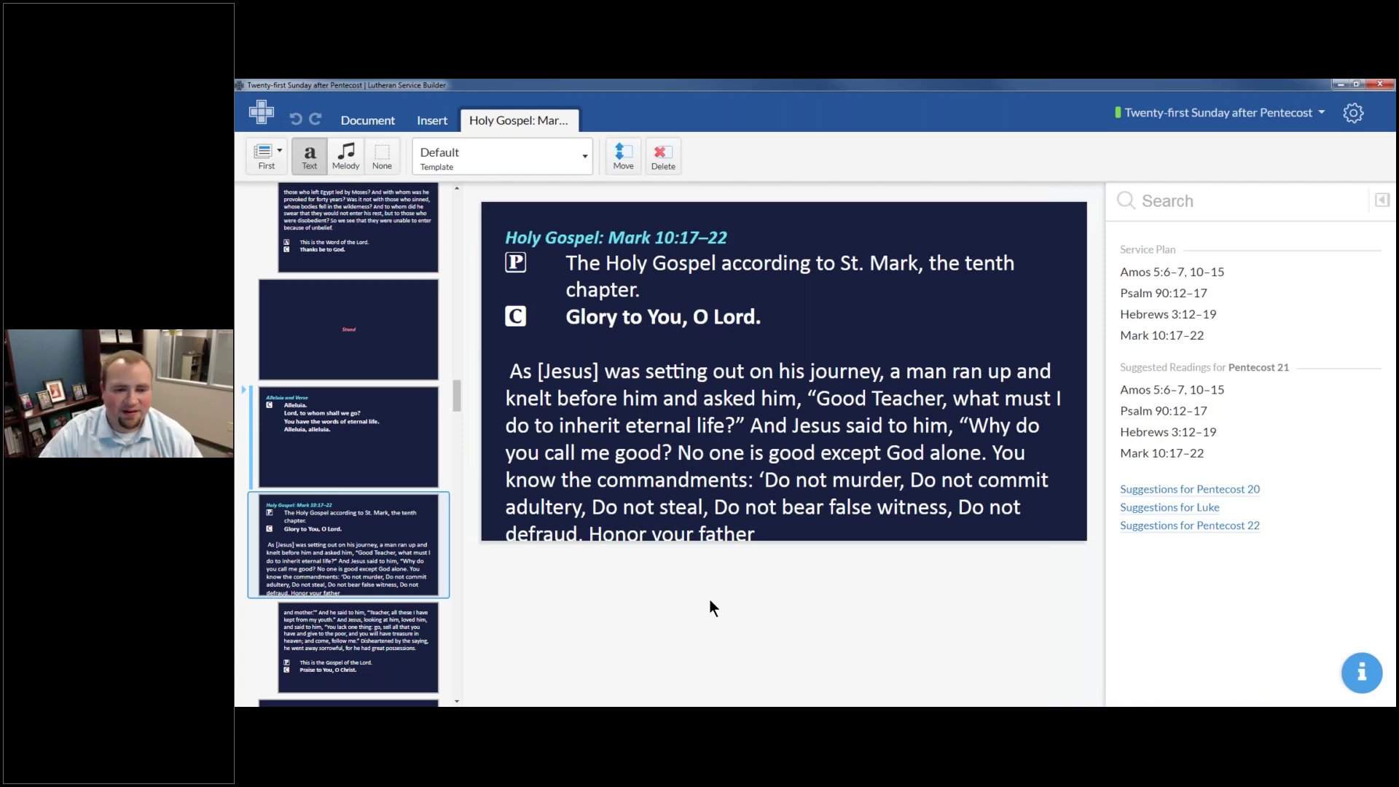
Review the closing slides of the Holy Gospel and Epistle readings and the four Hymn of Invocation 784 slides
{"action": "scroll", "coordinate": [315, 539], "scroll_direction": "down", "scroll_amount": 2}
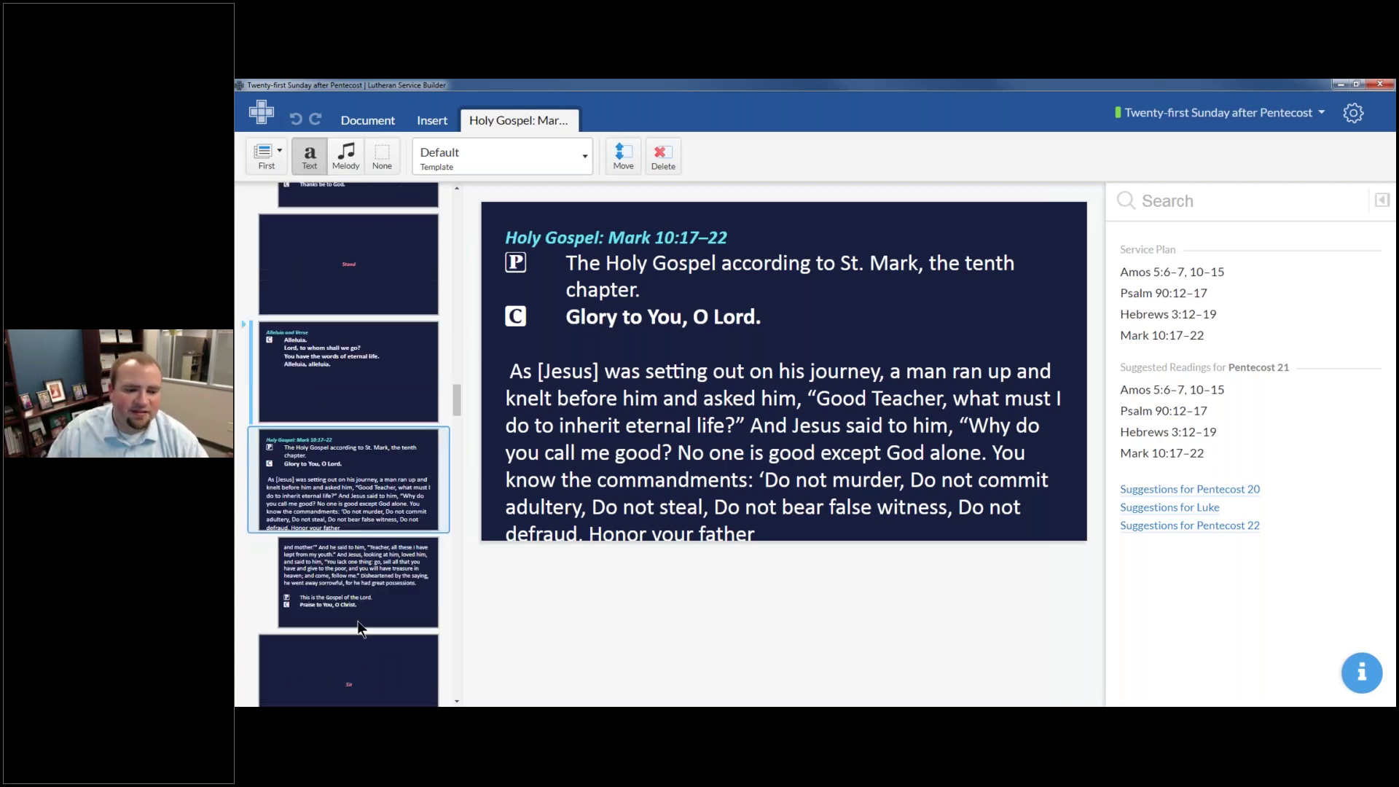
{"action": "left_click", "coordinate": [399, 530]}
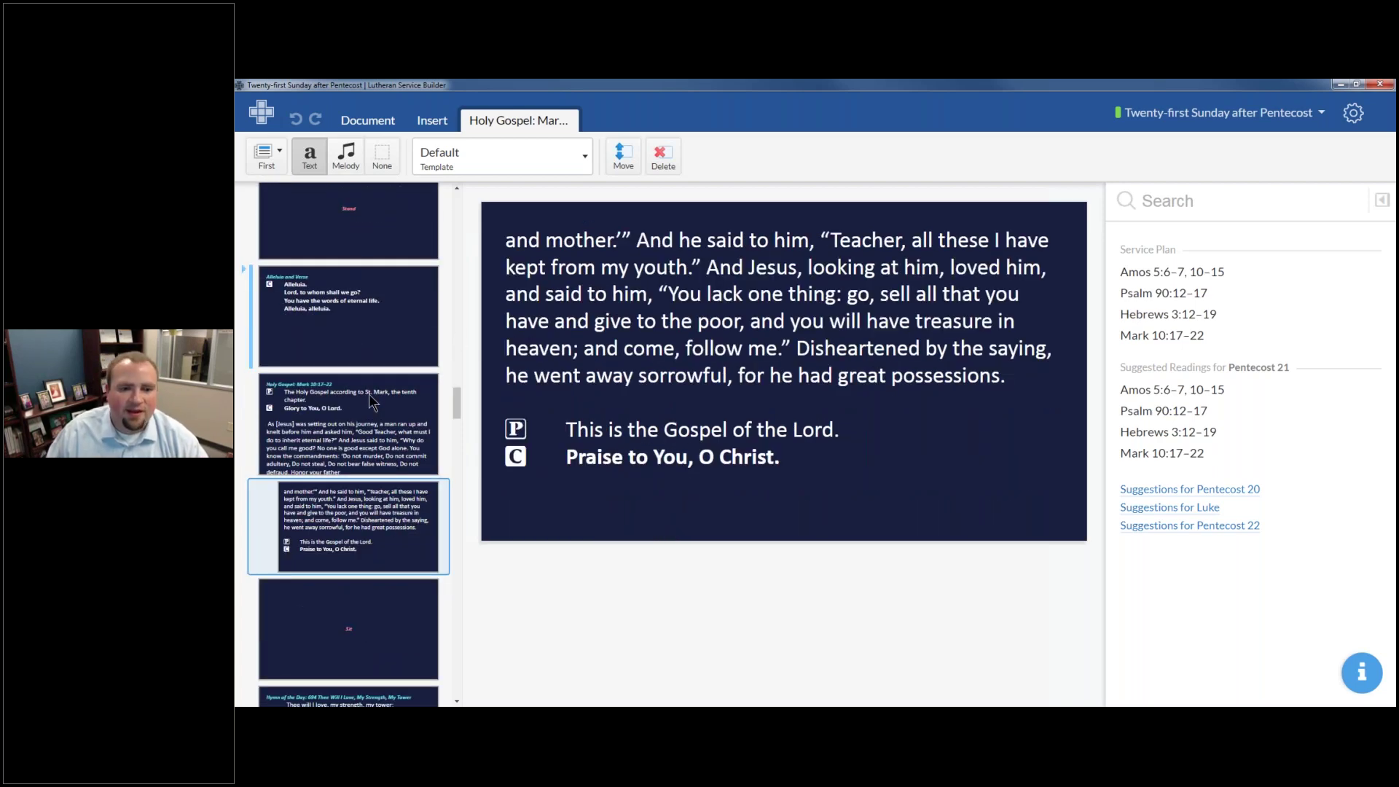
{"action": "scroll", "coordinate": [369, 393], "scroll_direction": "up", "scroll_amount": 4}
{"action": "left_click", "coordinate": [377, 372]}
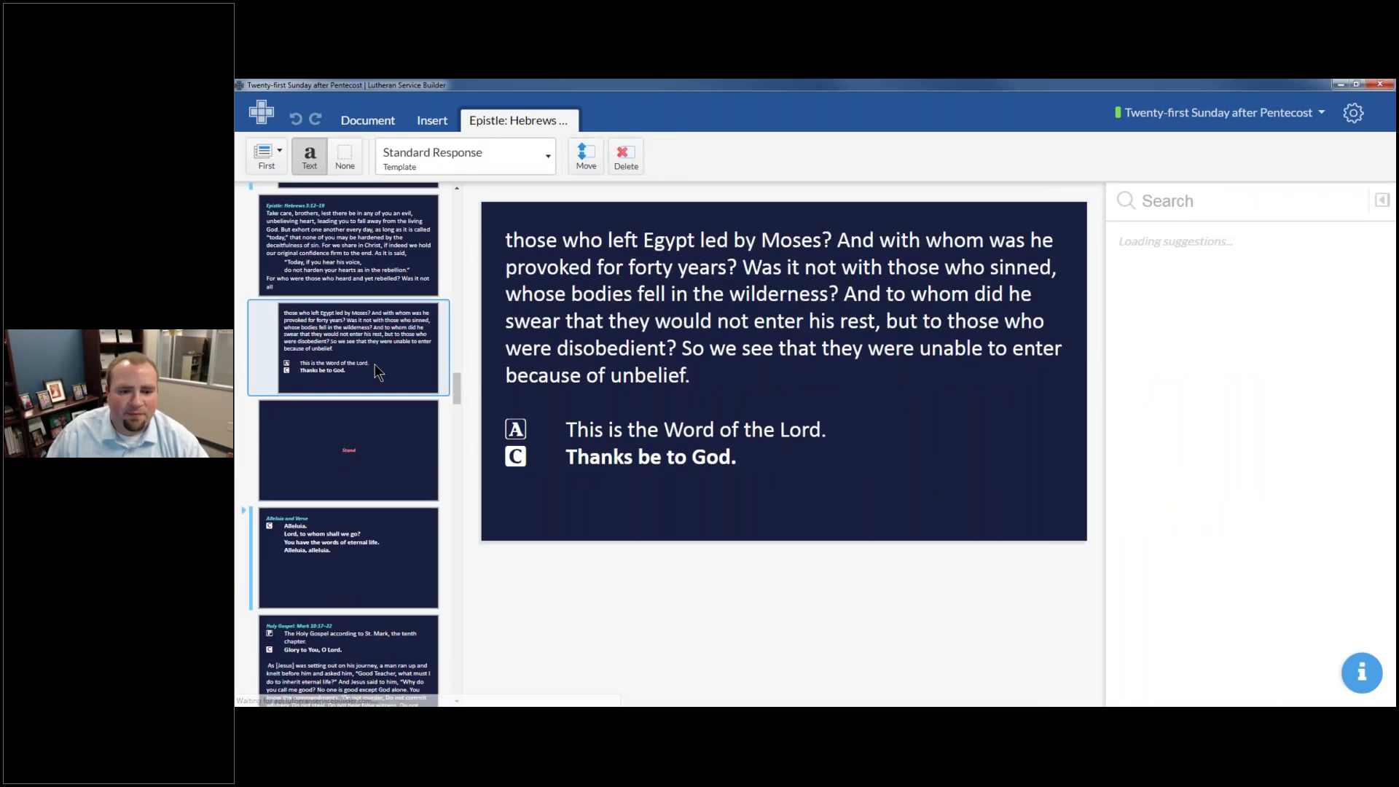
{"action": "scroll", "coordinate": [368, 357], "scroll_direction": "up", "scroll_amount": 15}
{"action": "scroll", "coordinate": [334, 285], "scroll_direction": "up", "scroll_amount": 10}
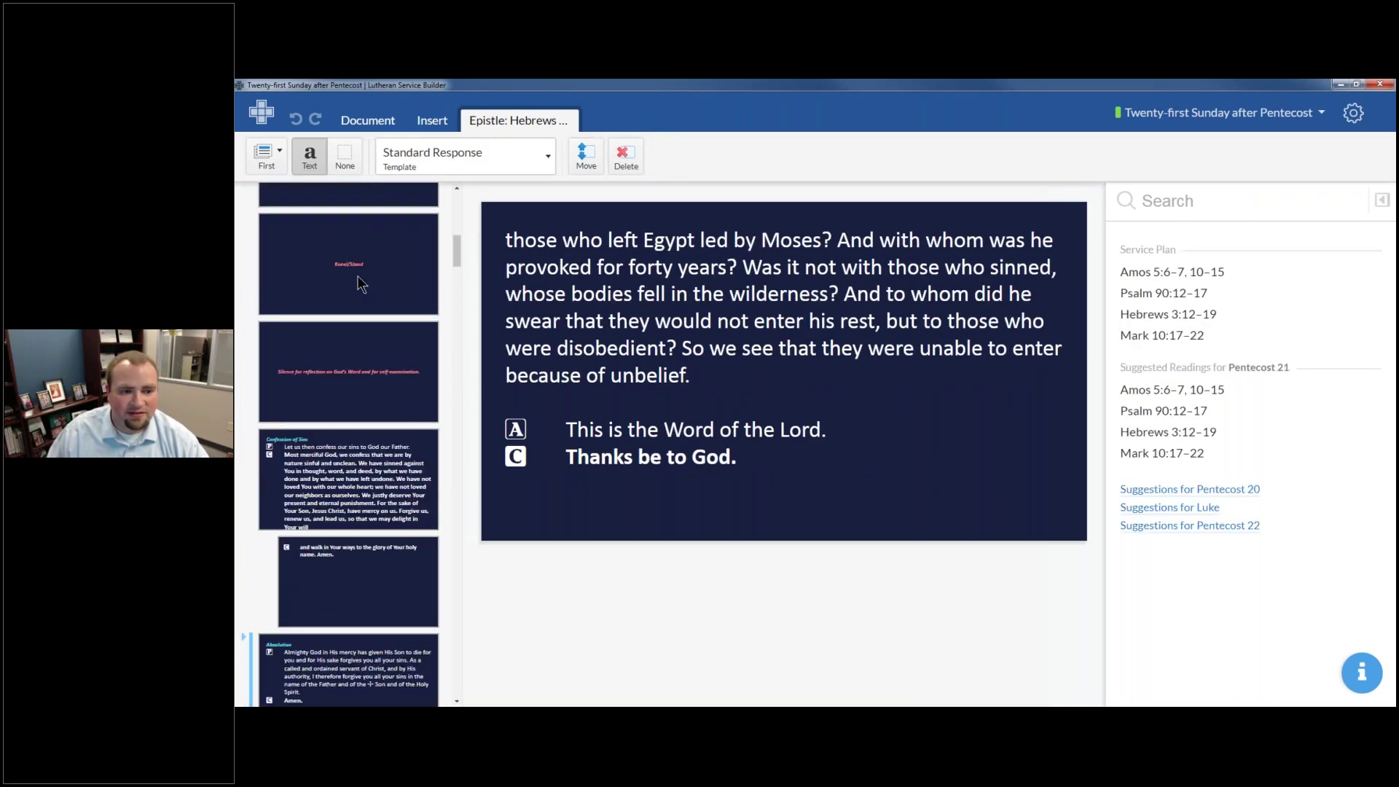
{"action": "scroll", "coordinate": [357, 275], "scroll_direction": "up", "scroll_amount": 10}
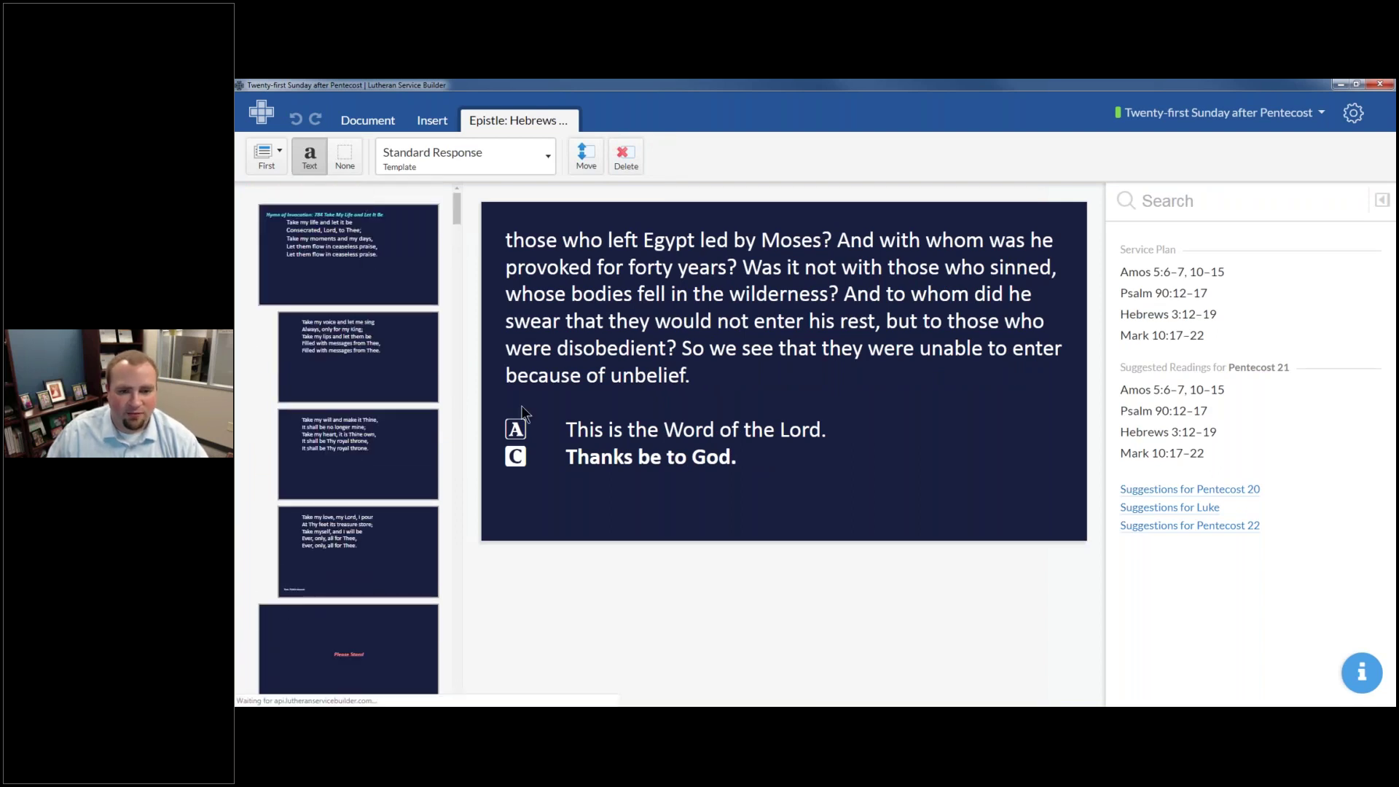
{"action": "left_click", "coordinate": [372, 376]}
{"action": "left_click", "coordinate": [391, 444]}
{"action": "left_click", "coordinate": [379, 534]}
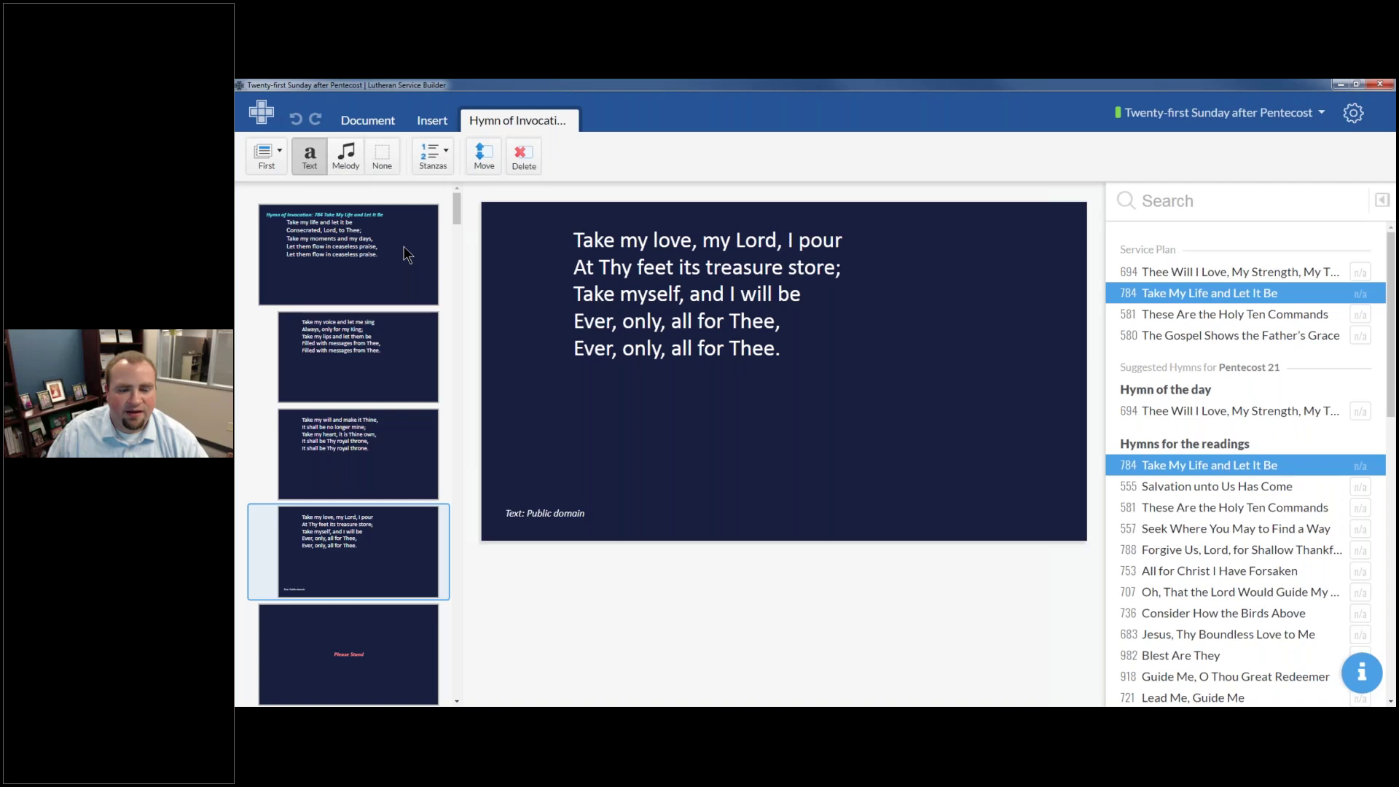
{"action": "left_click", "coordinate": [404, 246]}
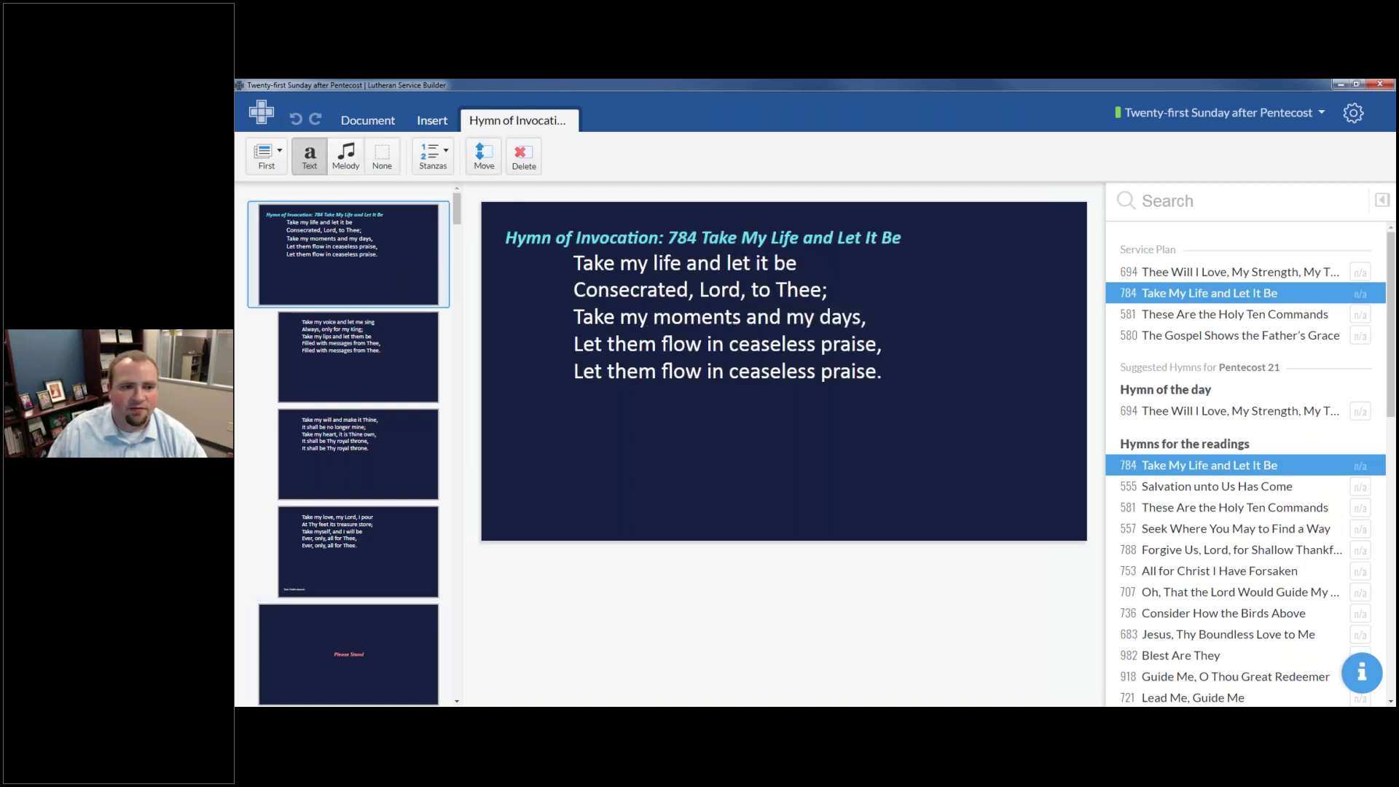
Export the presentation as a Microsoft PowerPoint .pptx file and open the exported file in PowerPoint
{"action": "left_click", "coordinate": [370, 125]}
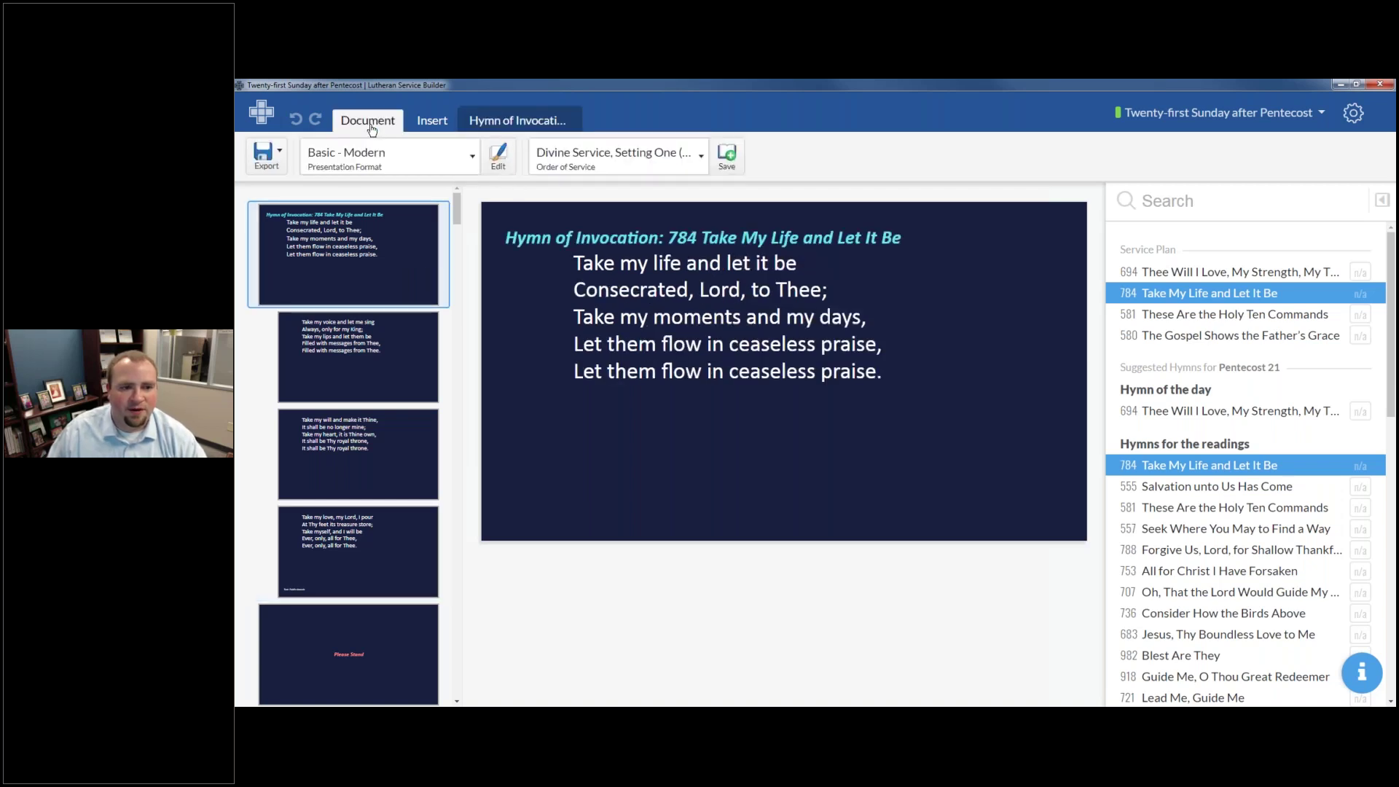
{"action": "left_click", "coordinate": [269, 164]}
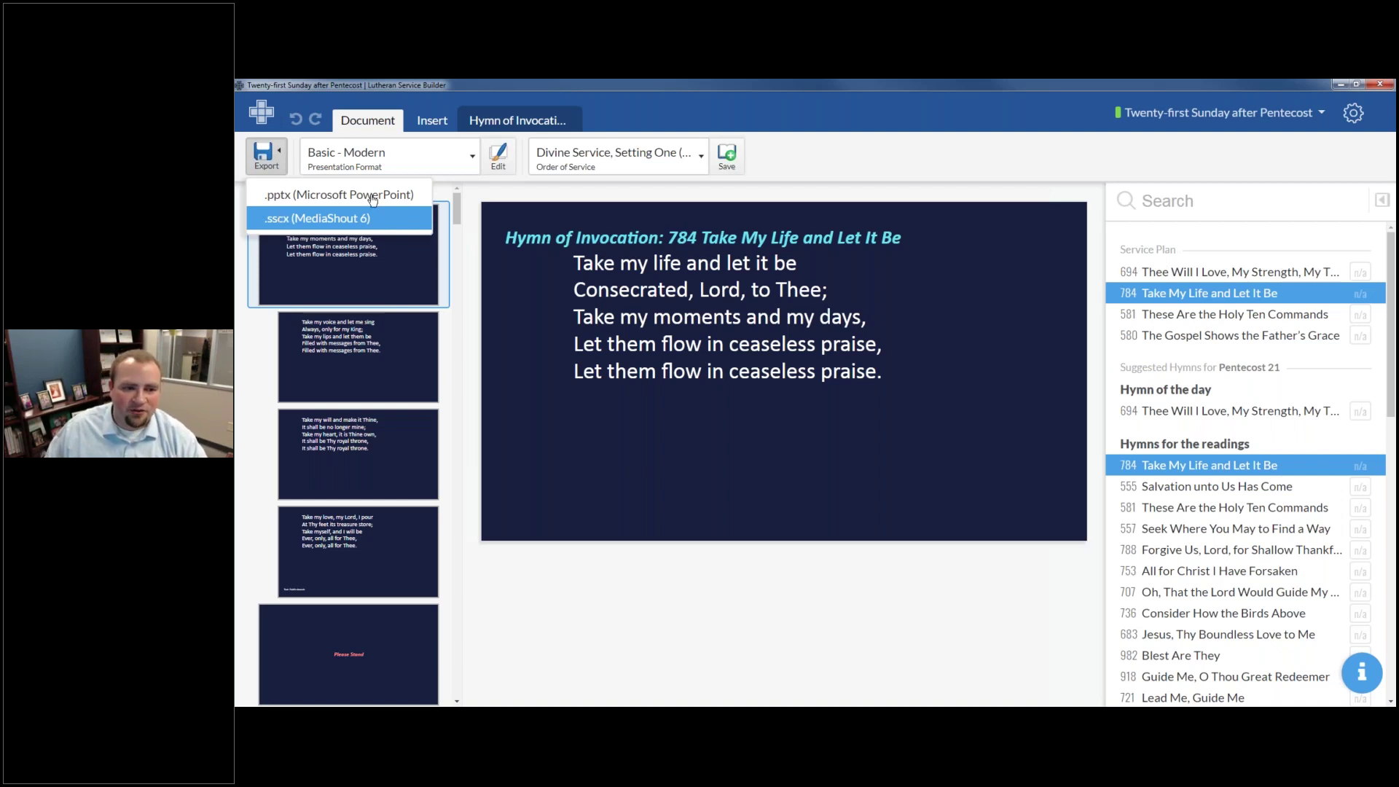
{"action": "left_click", "coordinate": [375, 218]}
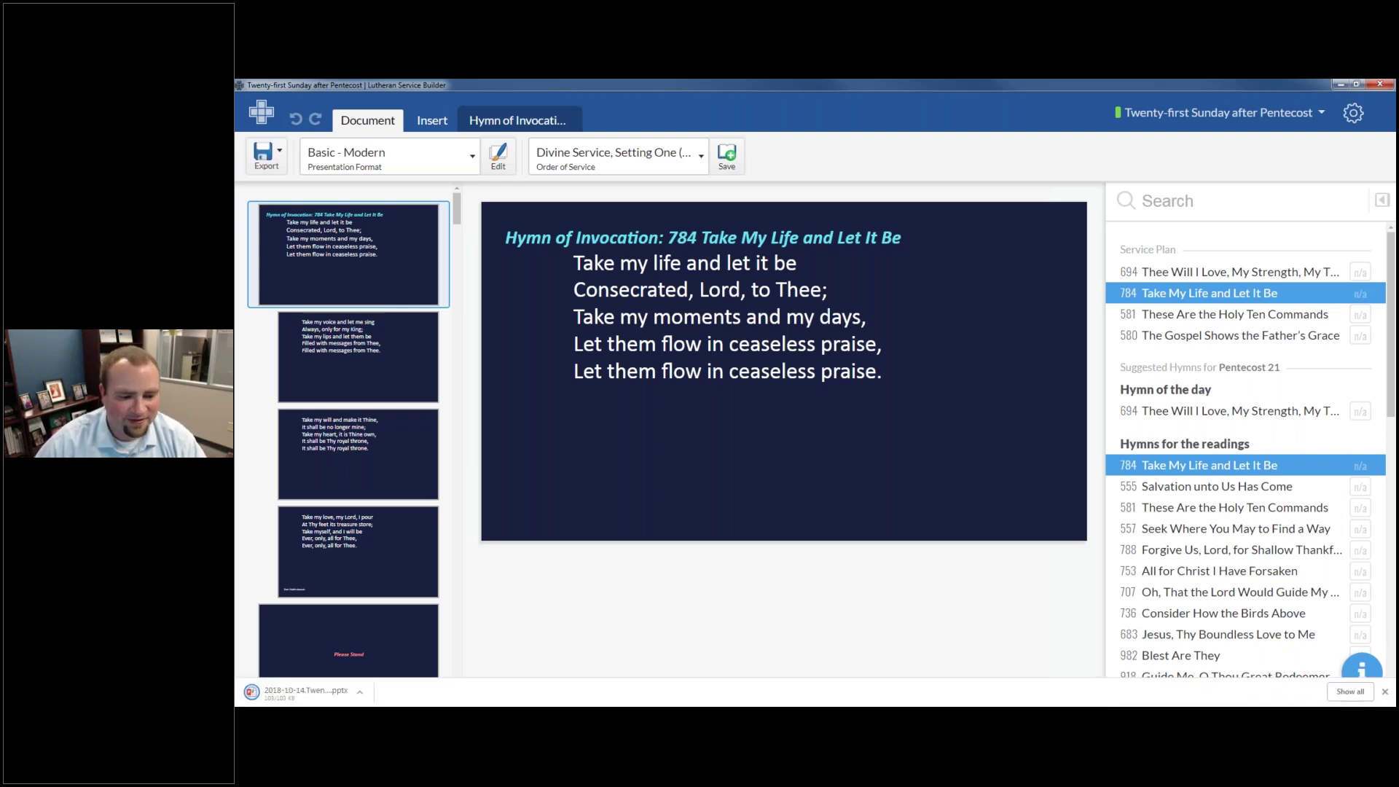
{"action": "left_click", "coordinate": [309, 689]}
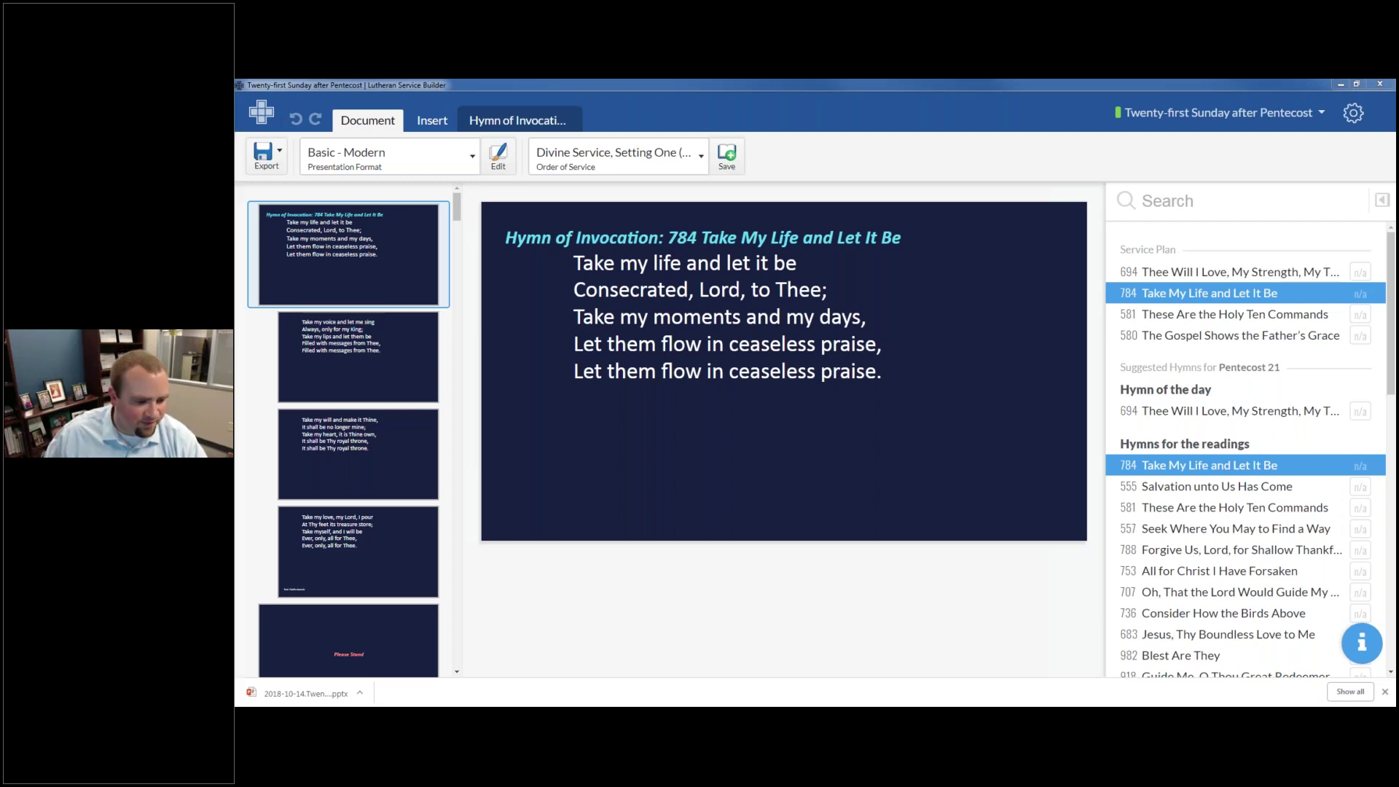
{"action": "left_click_drag", "start_coordinate": [361, 240], "coordinate": [711, 79]}
Review the exported hymn, Please Stand, Invocation and Exhortation slides in PowerPoint
{"action": "left_click", "coordinate": [302, 313]}
{"action": "left_click", "coordinate": [308, 417]}
{"action": "left_click", "coordinate": [319, 500]}
{"action": "scroll", "coordinate": [348, 471], "scroll_direction": "down", "scroll_amount": 1}
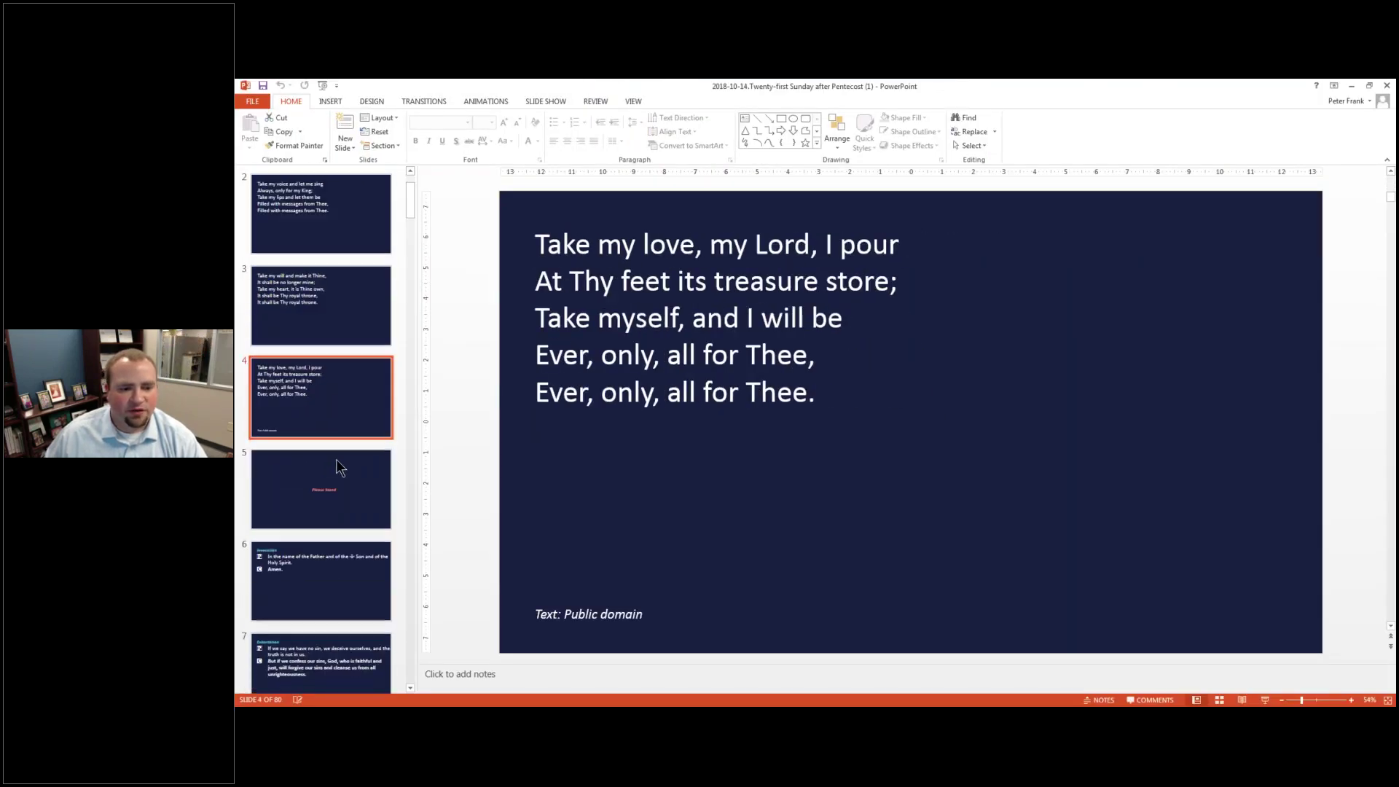
{"action": "left_click", "coordinate": [342, 490]}
{"action": "scroll", "coordinate": [357, 430], "scroll_direction": "down", "scroll_amount": 2}
{"action": "left_click", "coordinate": [361, 418]}
{"action": "left_click", "coordinate": [345, 486]}
{"action": "left_click", "coordinate": [319, 430]}
{"action": "left_click", "coordinate": [312, 483]}
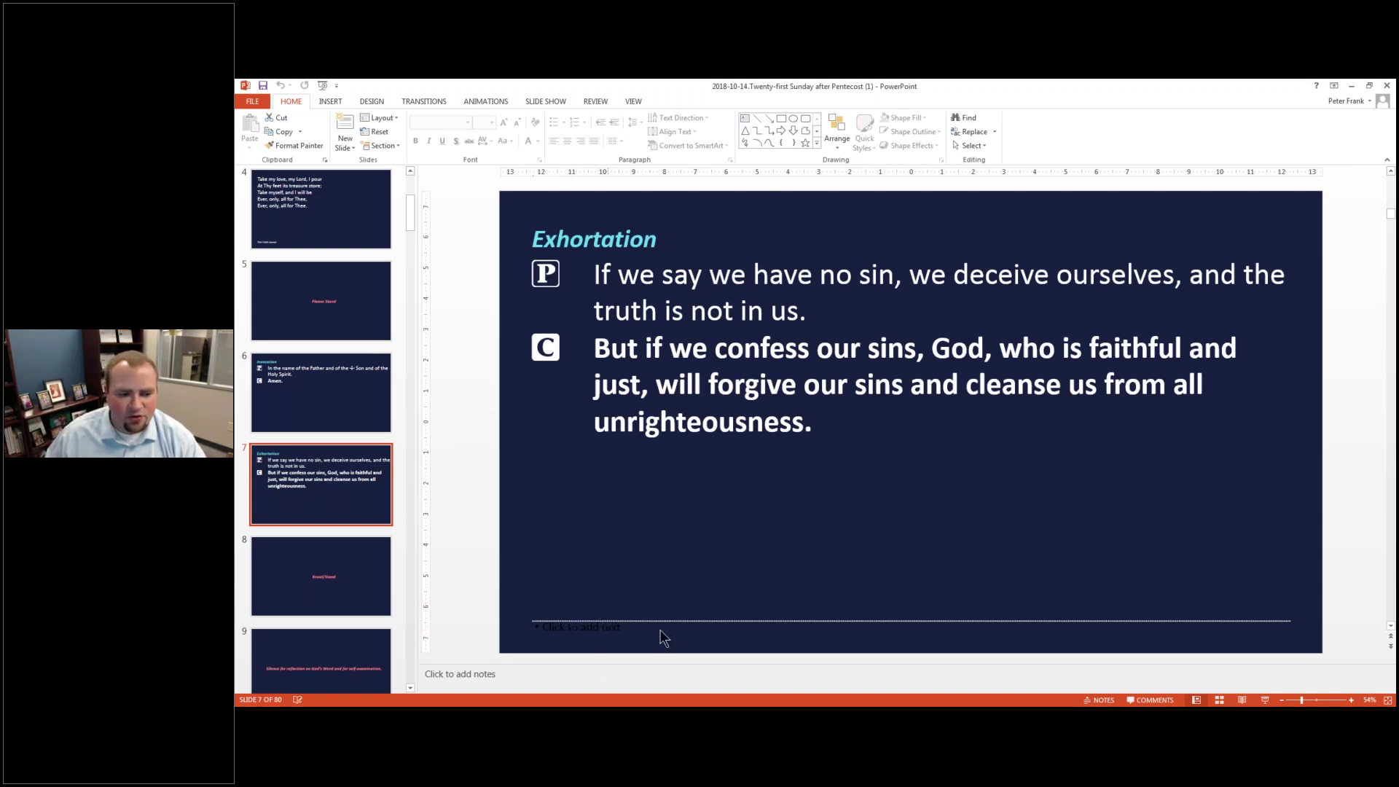
{"action": "scroll", "coordinate": [361, 555], "scroll_direction": "down", "scroll_amount": 3}
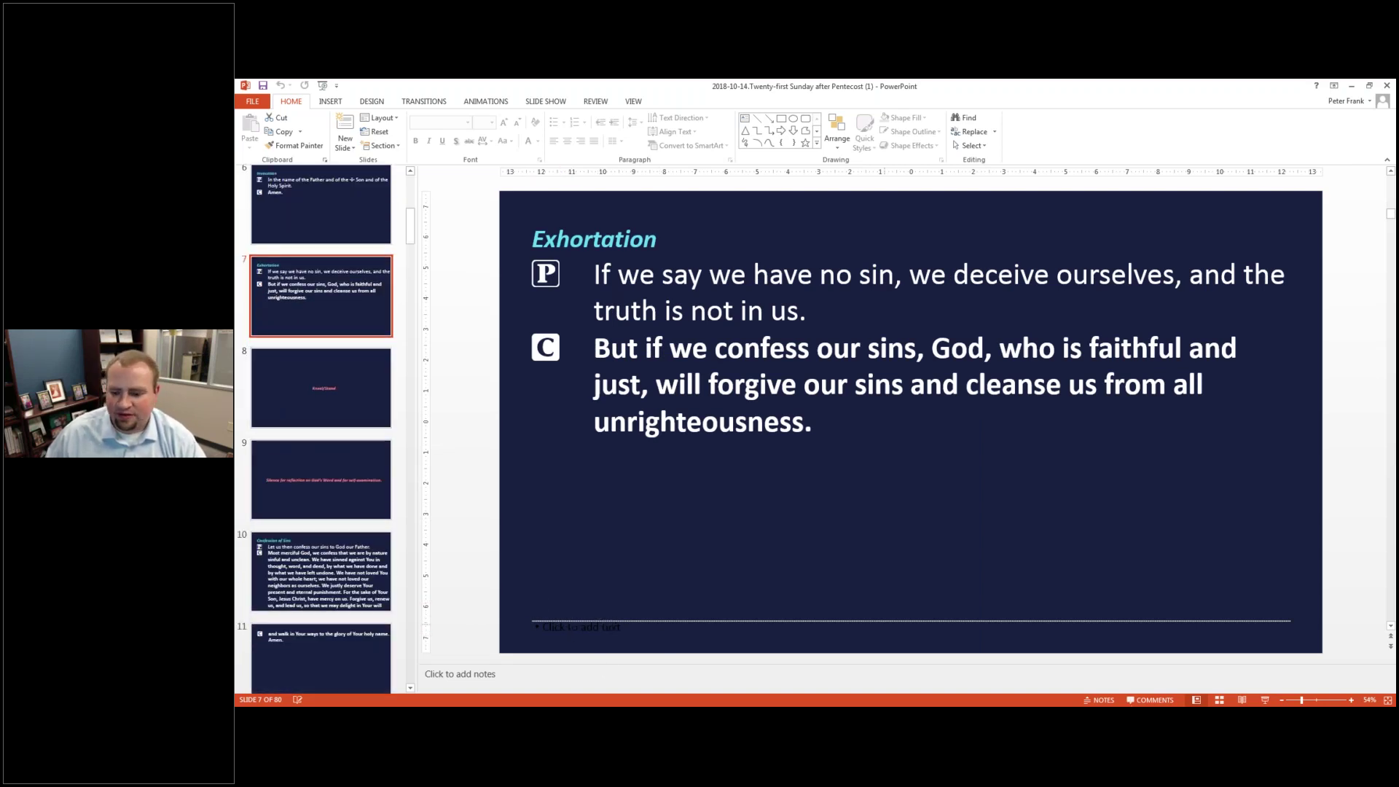
{"action": "scroll", "coordinate": [332, 466], "scroll_direction": "up", "scroll_amount": 5}
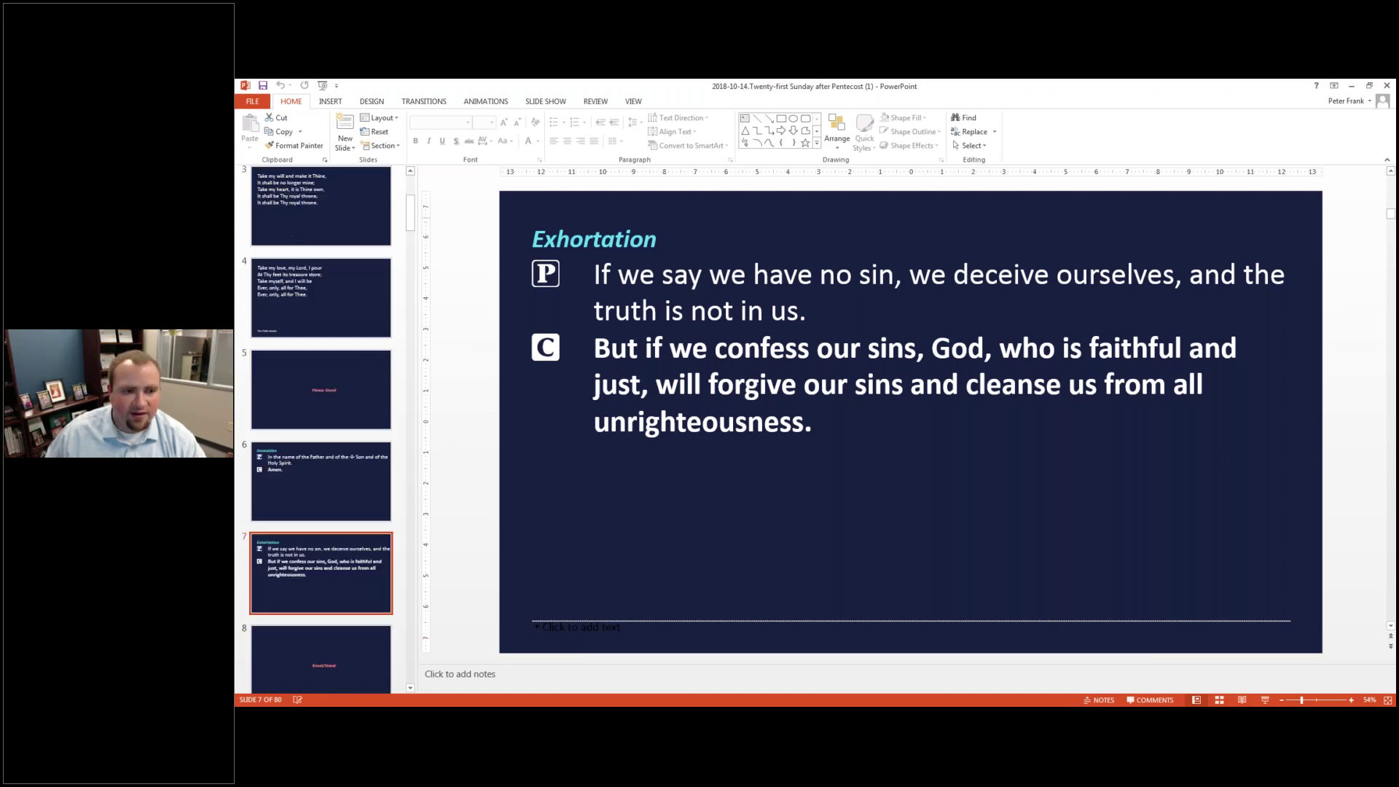
Try to run the exported presentation as a slide show from the first slide, and dismiss the error dialog
{"action": "left_click", "coordinate": [331, 481]}
{"action": "key", "text": "Home"}
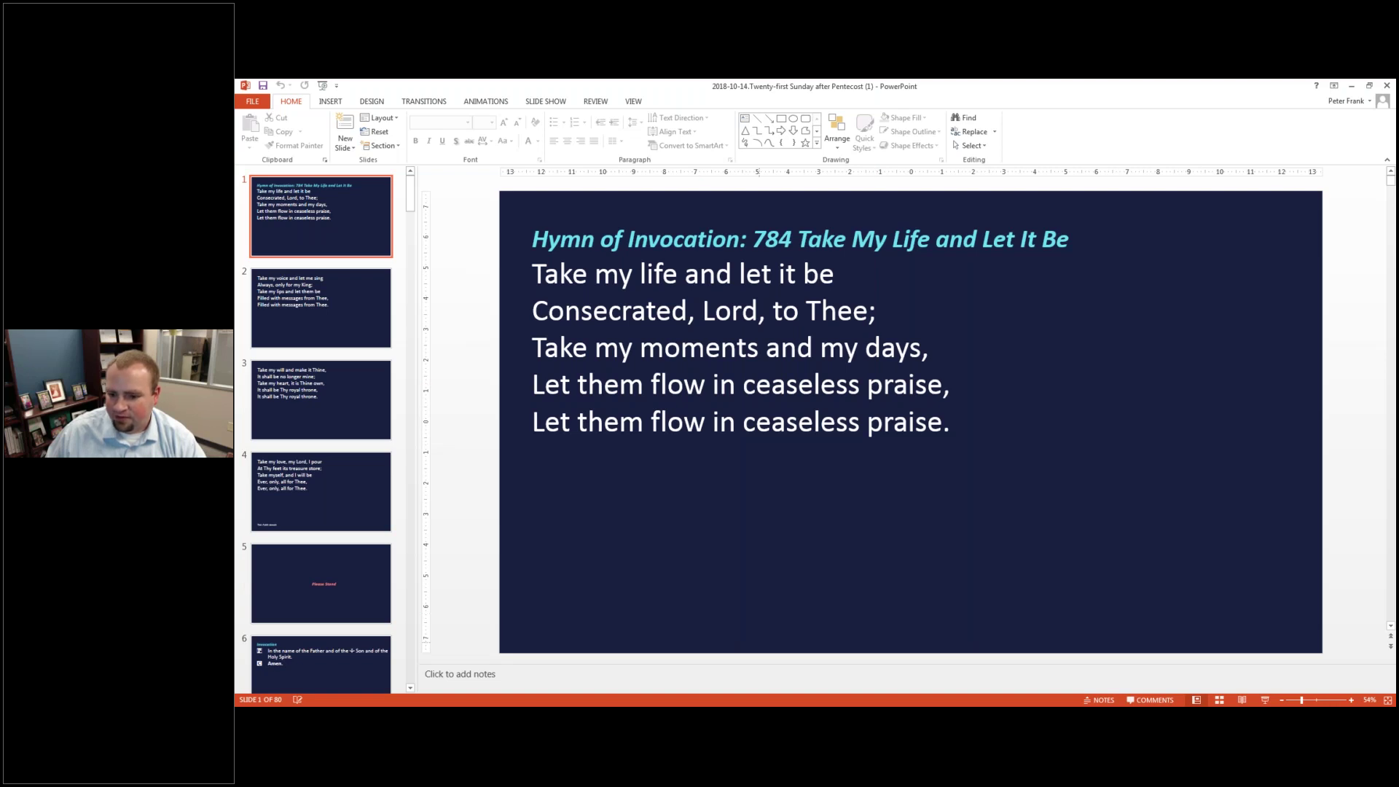
{"action": "left_click", "coordinate": [1265, 700]}
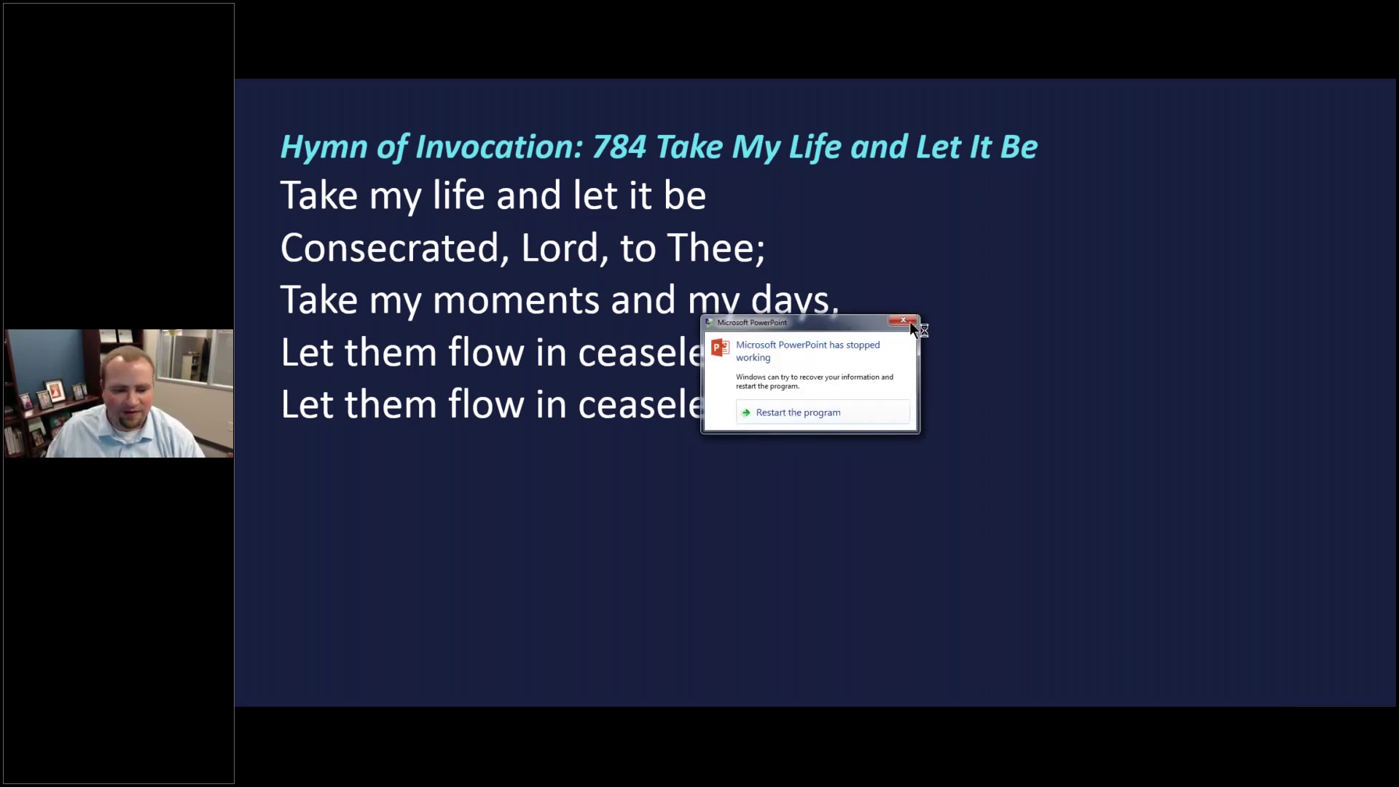
{"action": "left_click", "coordinate": [910, 321]}
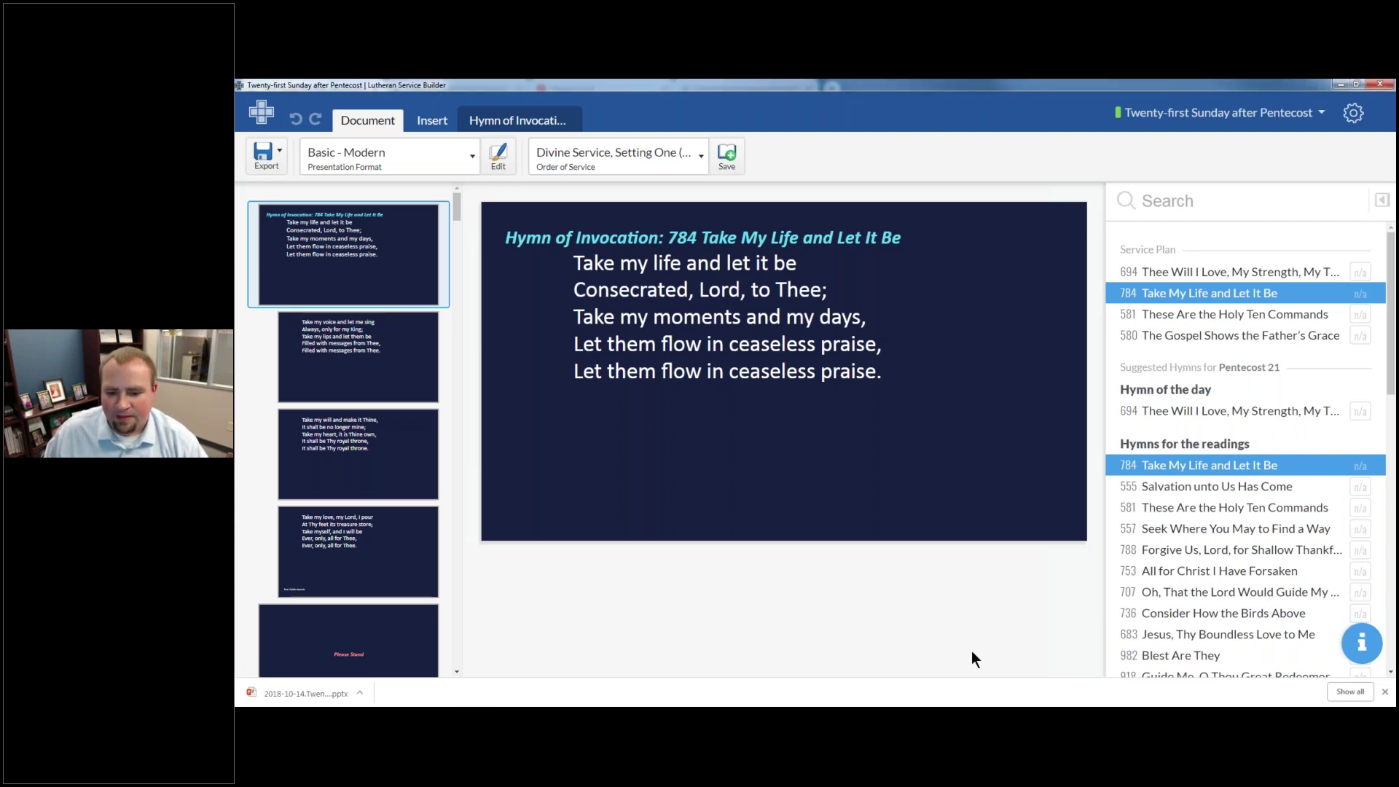
{"action": "right_click", "coordinate": [970, 704]}
{"action": "left_click", "coordinate": [962, 523]}
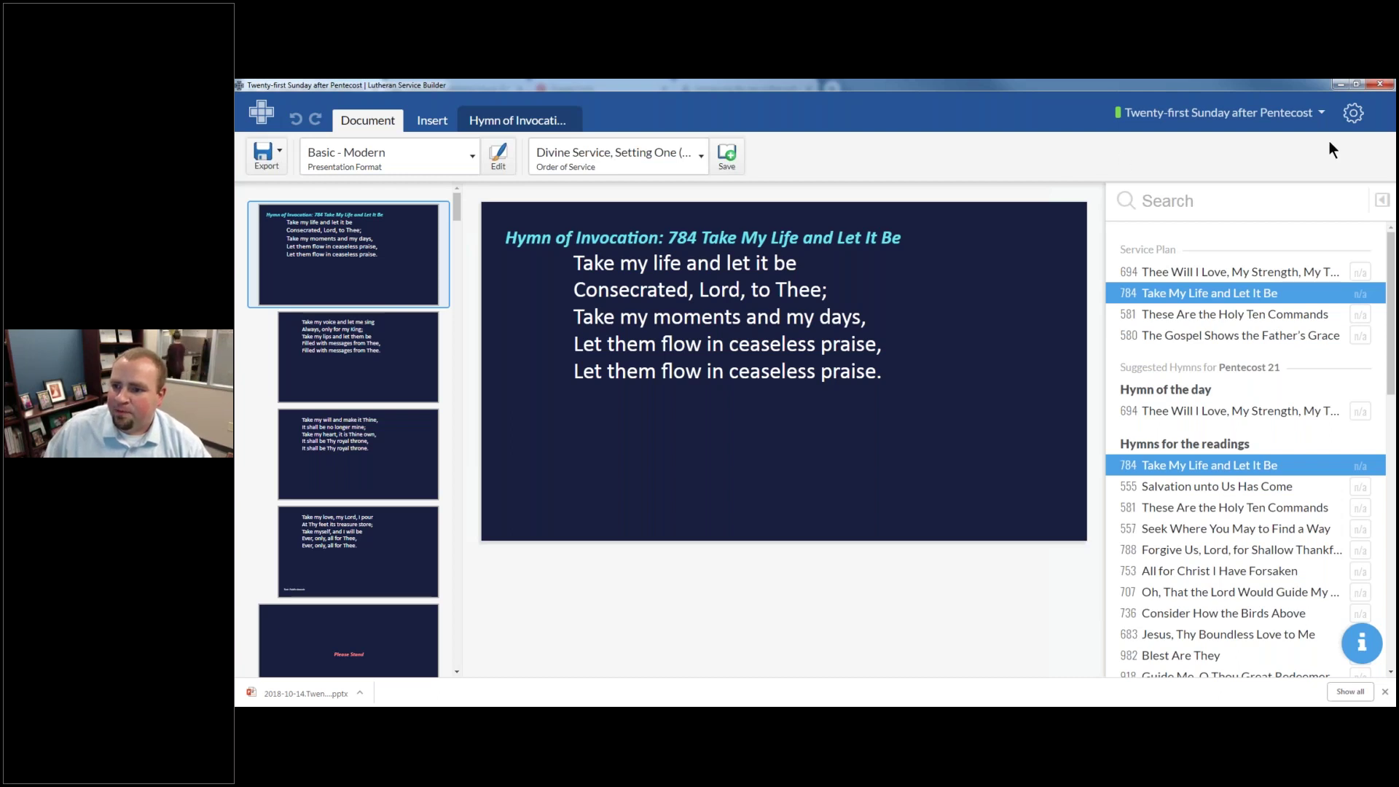
{"action": "left_click", "coordinate": [1353, 115]}
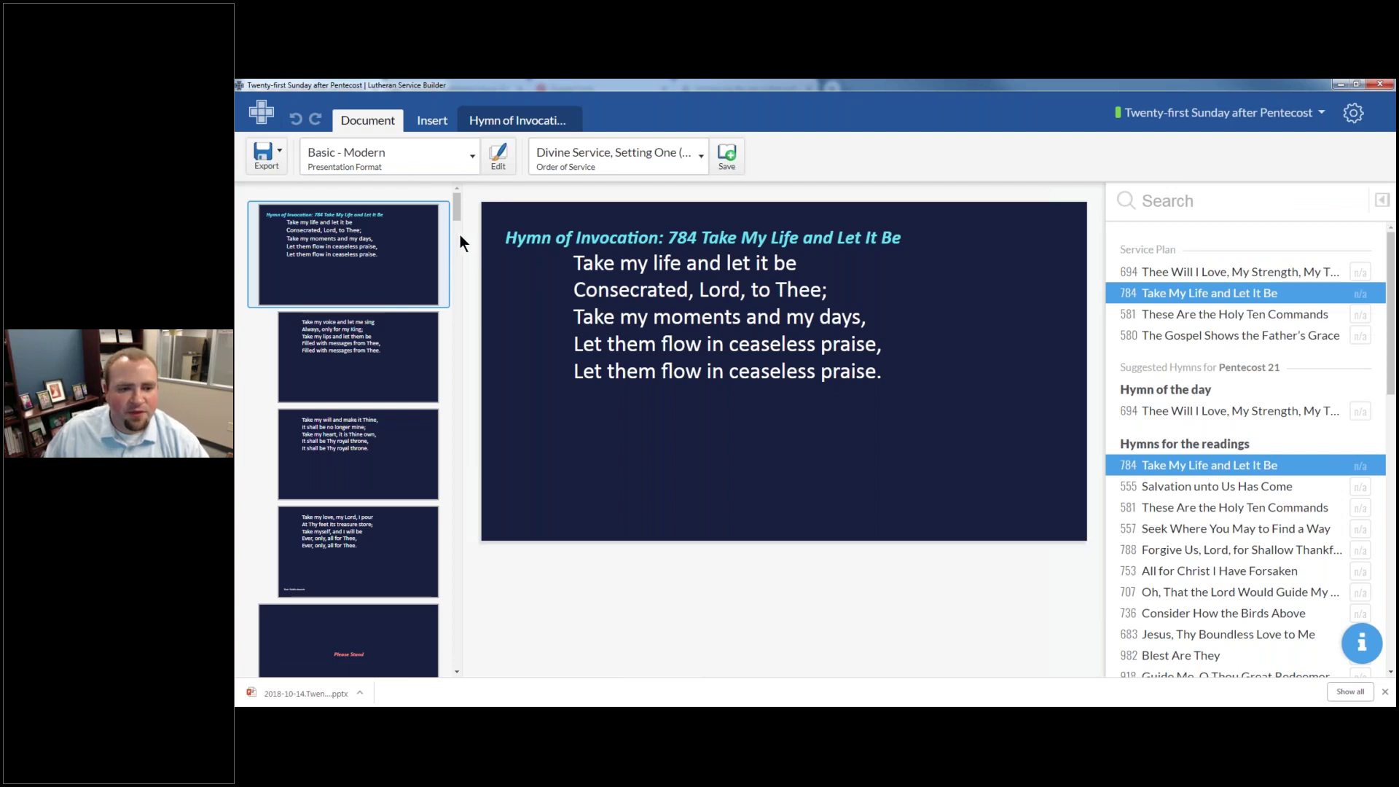
Apply the Pentecost - Green (Modern) presentation format and select the first slide of hymn 784
{"action": "left_click", "coordinate": [472, 158]}
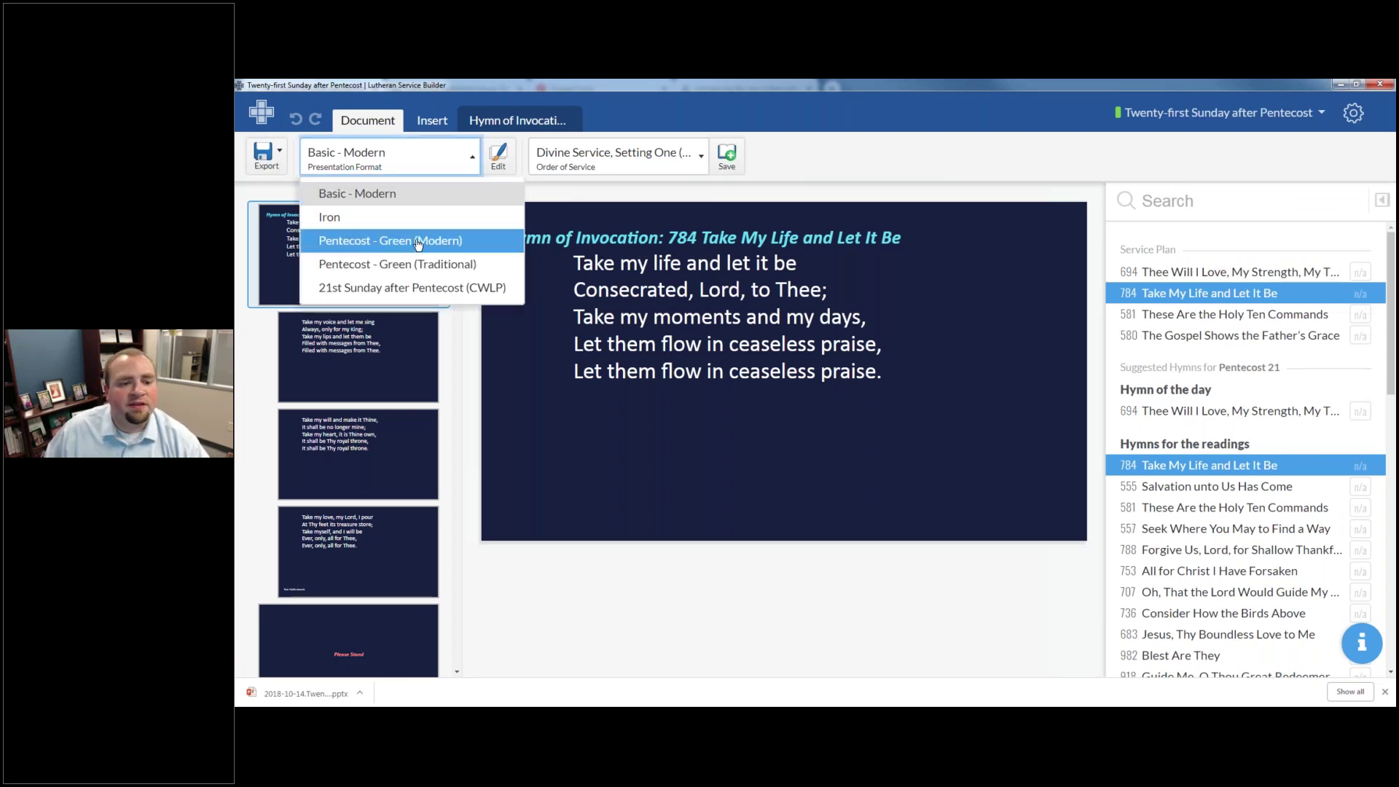
{"action": "left_click", "coordinate": [362, 241]}
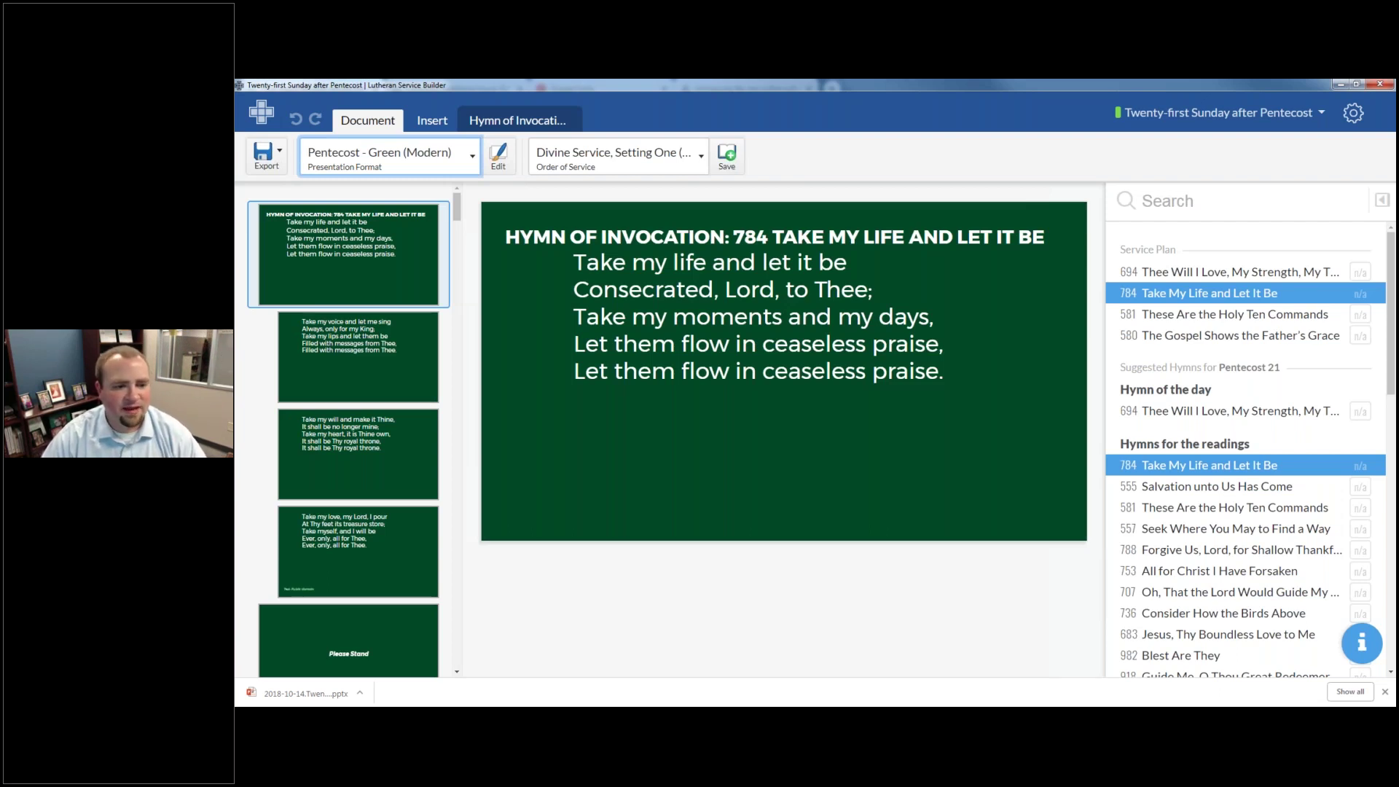
{"action": "left_click", "coordinate": [352, 275]}
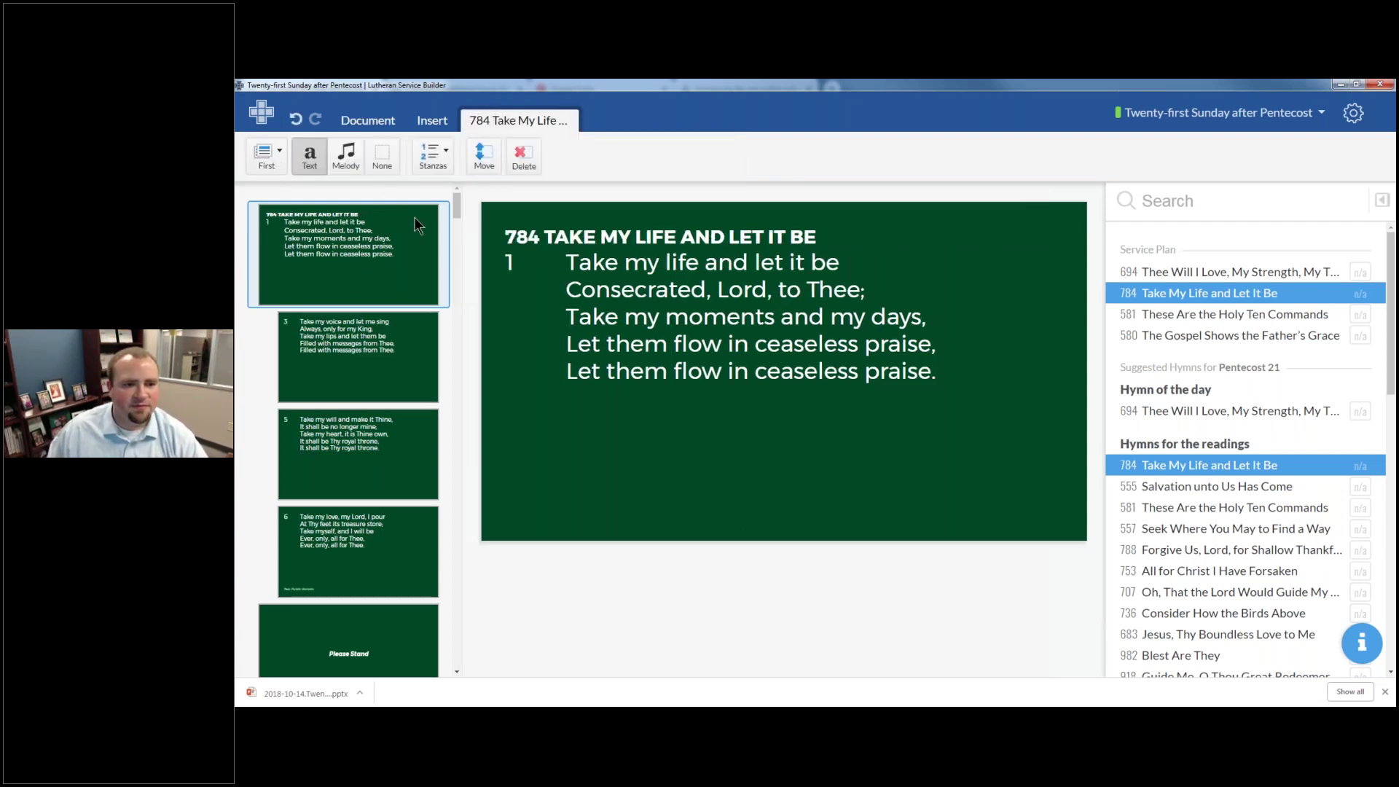
Review the remaining hymn 784 stanzas, the Invocation and the following confession slides in the green modern format
{"action": "left_click", "coordinate": [371, 342]}
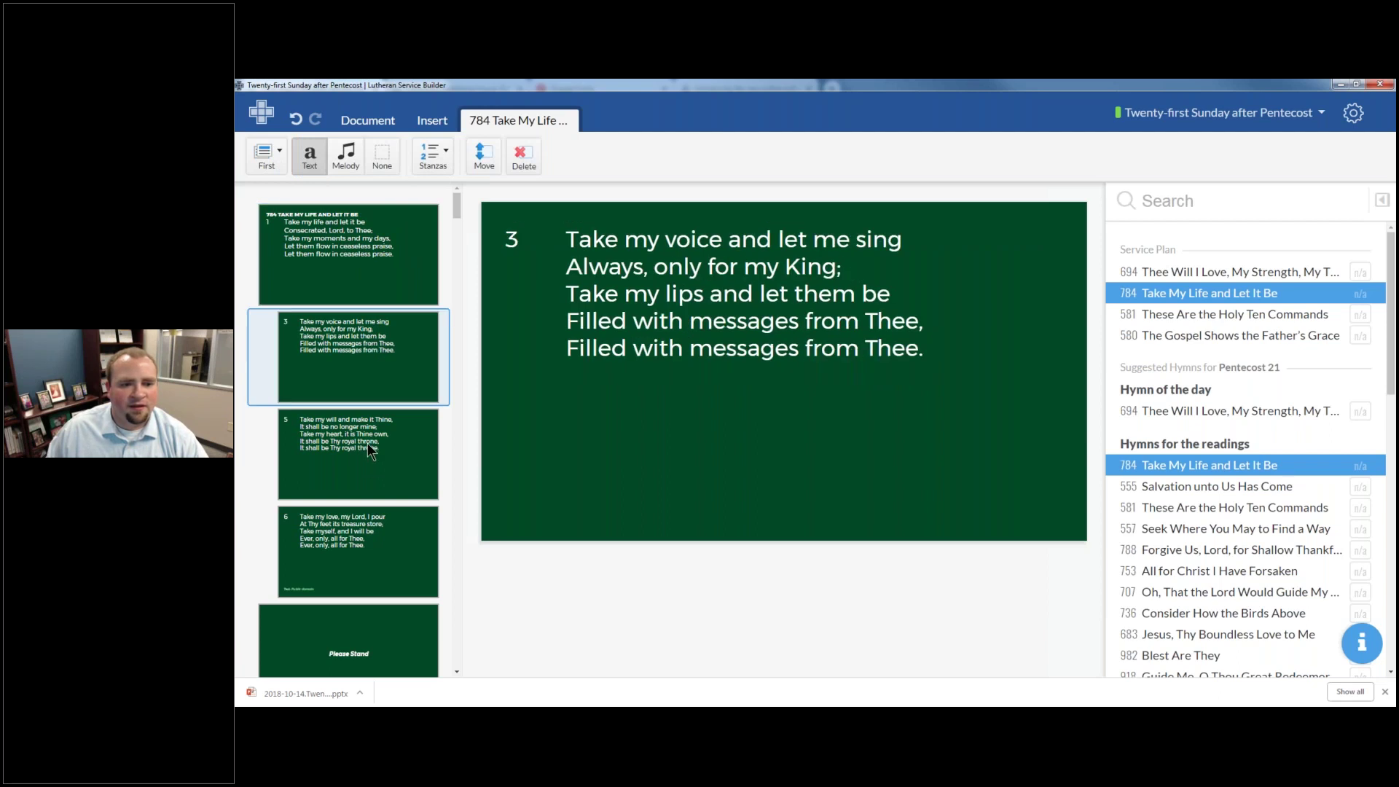
{"action": "left_click", "coordinate": [365, 448]}
{"action": "left_click", "coordinate": [329, 553]}
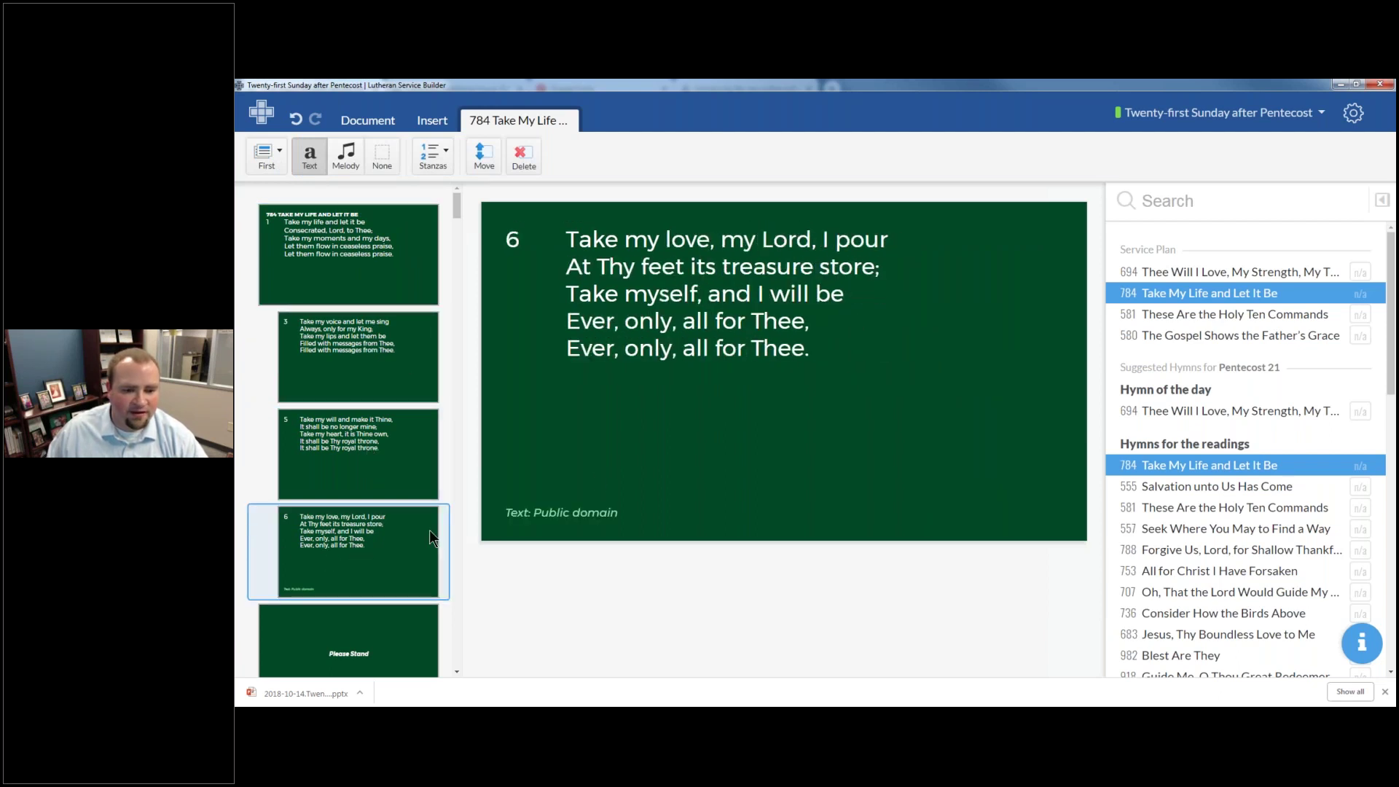
{"action": "scroll", "coordinate": [404, 459], "scroll_direction": "down", "scroll_amount": 3}
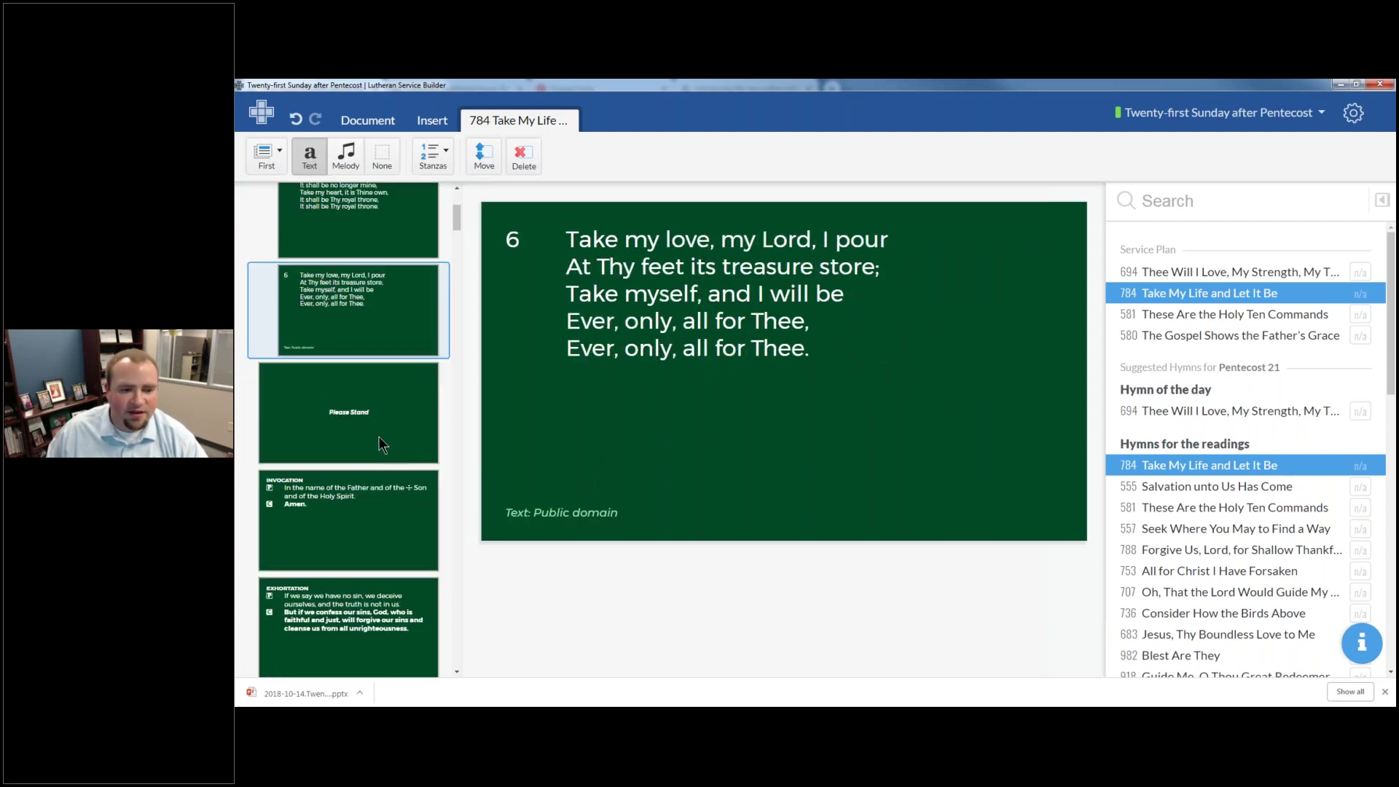
{"action": "left_click", "coordinate": [378, 435]}
{"action": "key", "text": "Up"}
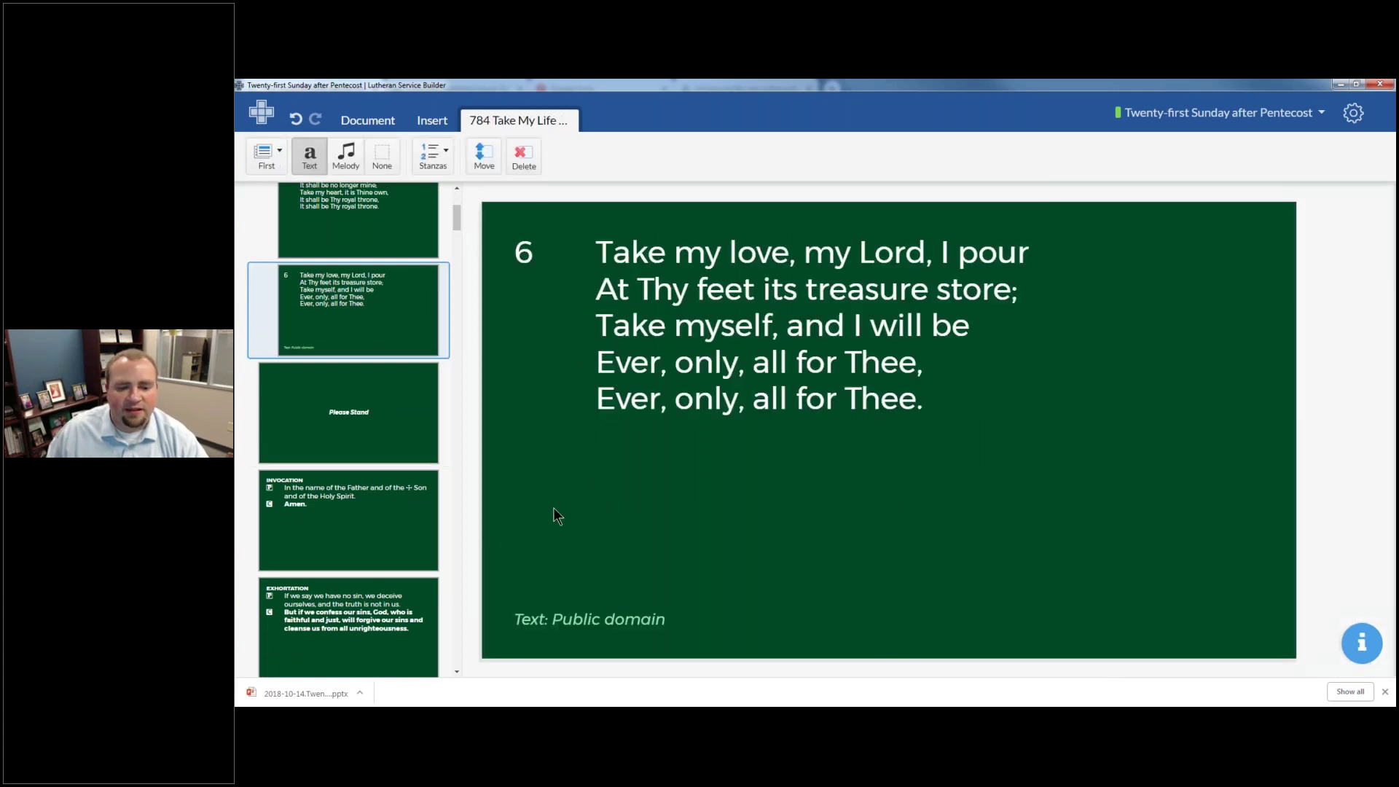
{"action": "left_click", "coordinate": [345, 518]}
{"action": "scroll", "coordinate": [324, 523], "scroll_direction": "down", "scroll_amount": 5}
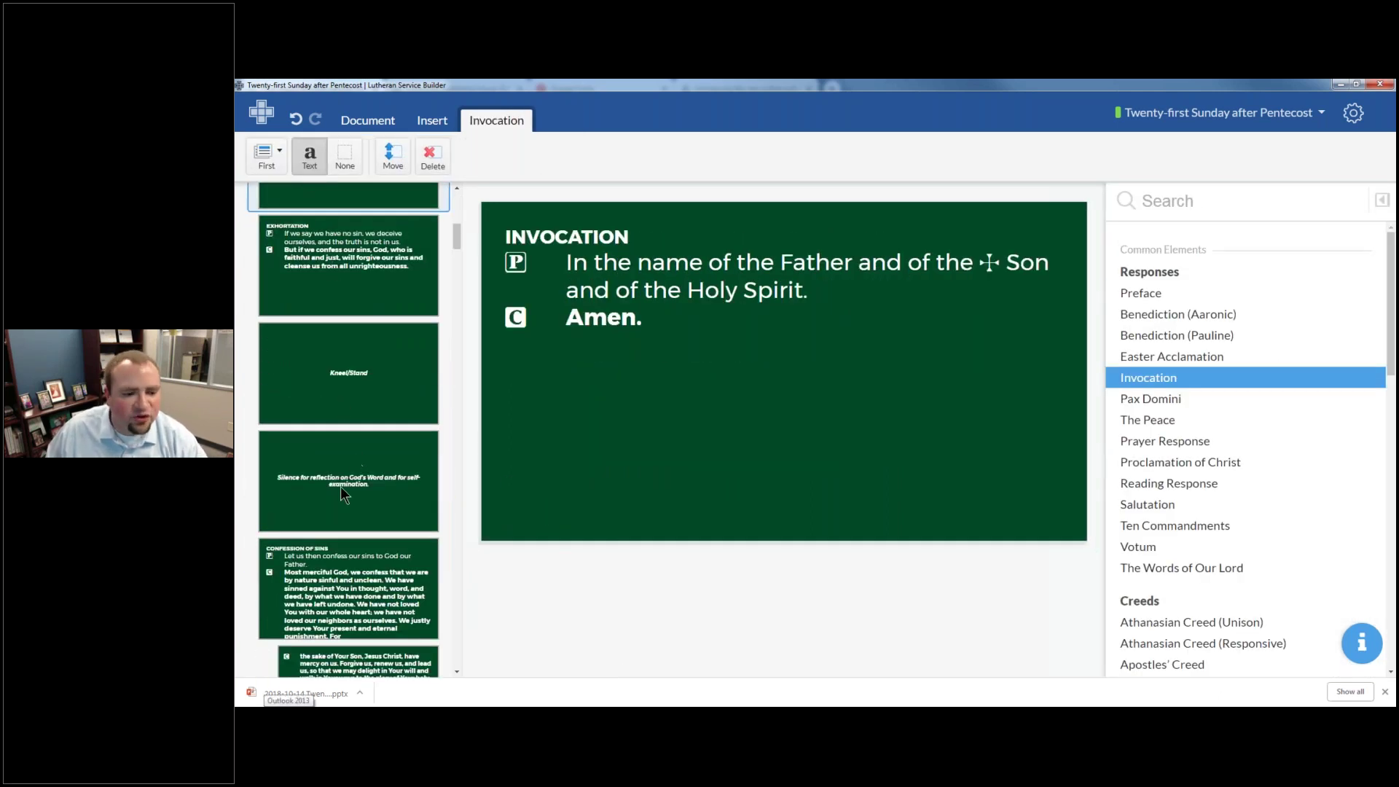
{"action": "scroll", "coordinate": [330, 509], "scroll_direction": "down", "scroll_amount": 3}
Change the presentation format to Pentecost - Green (Traditional) and show the first slide of hymn 784
{"action": "left_click", "coordinate": [375, 121]}
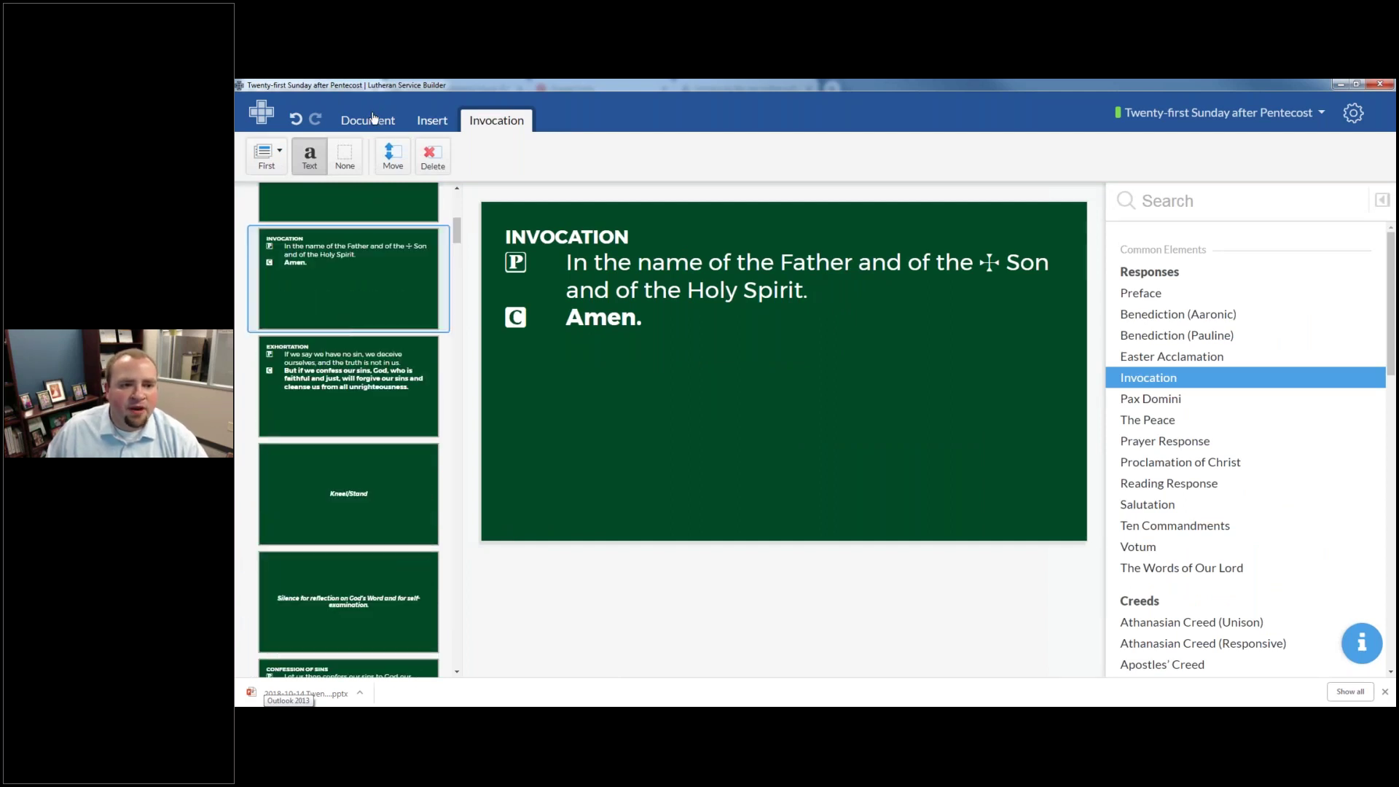
{"action": "left_click", "coordinate": [475, 153]}
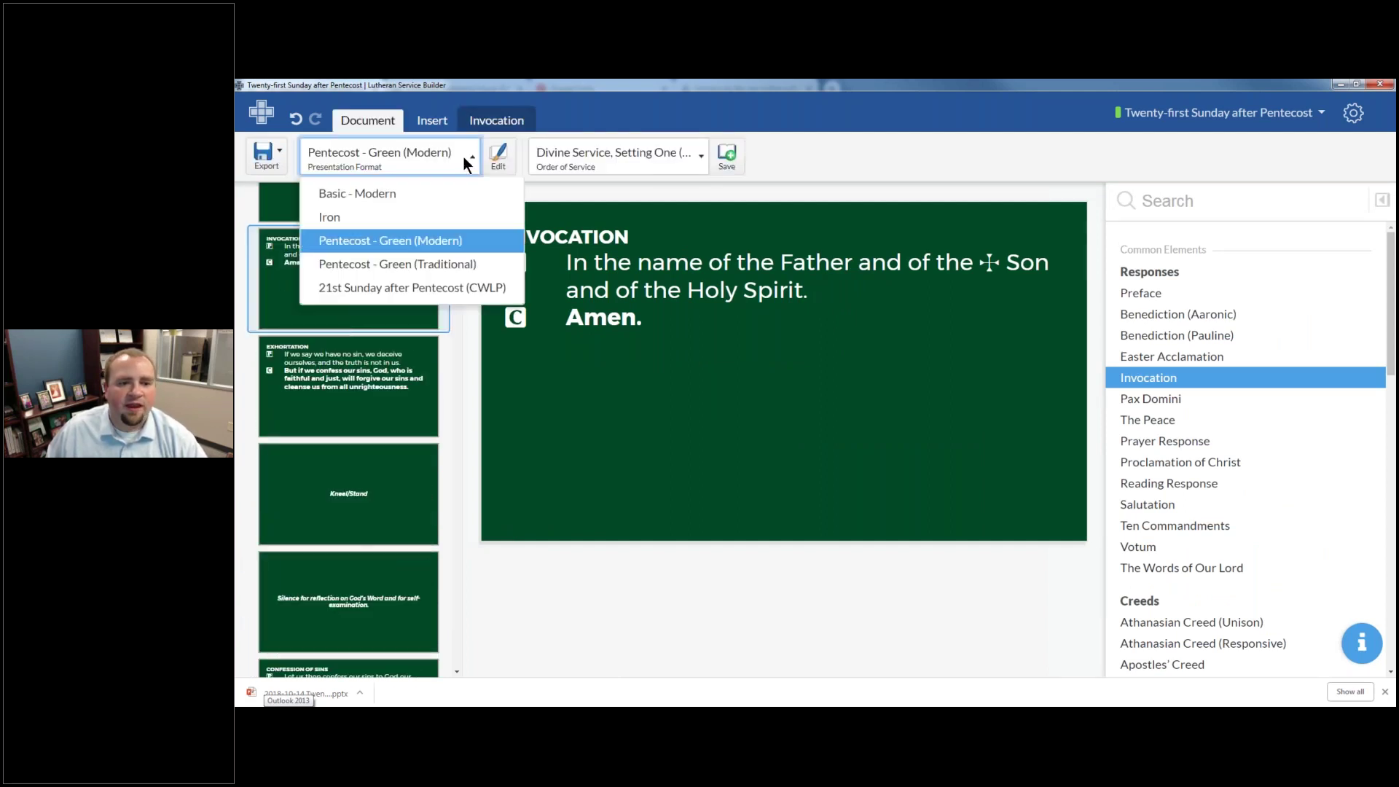
{"action": "left_click", "coordinate": [455, 271]}
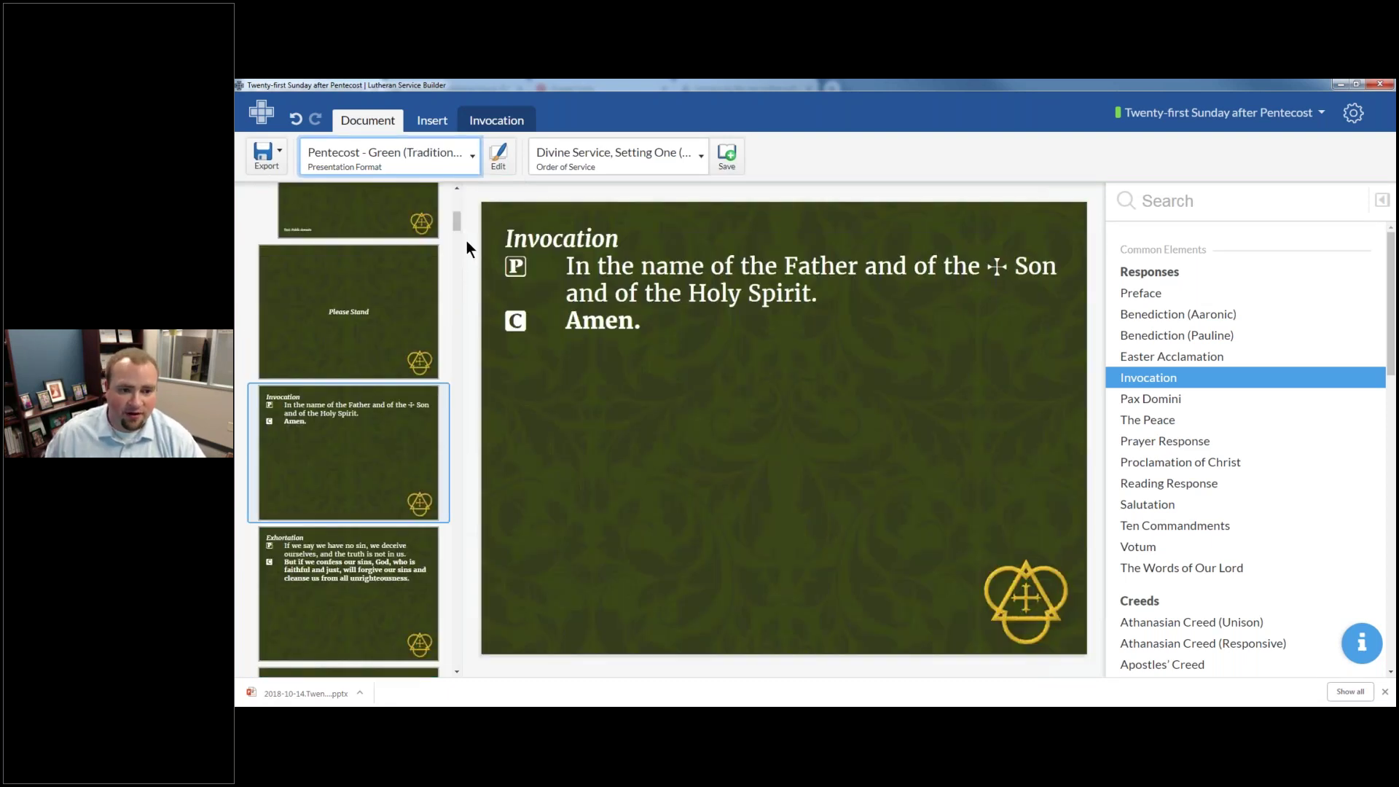
{"action": "left_click_drag", "start_coordinate": [456, 221], "coordinate": [472, 186]}
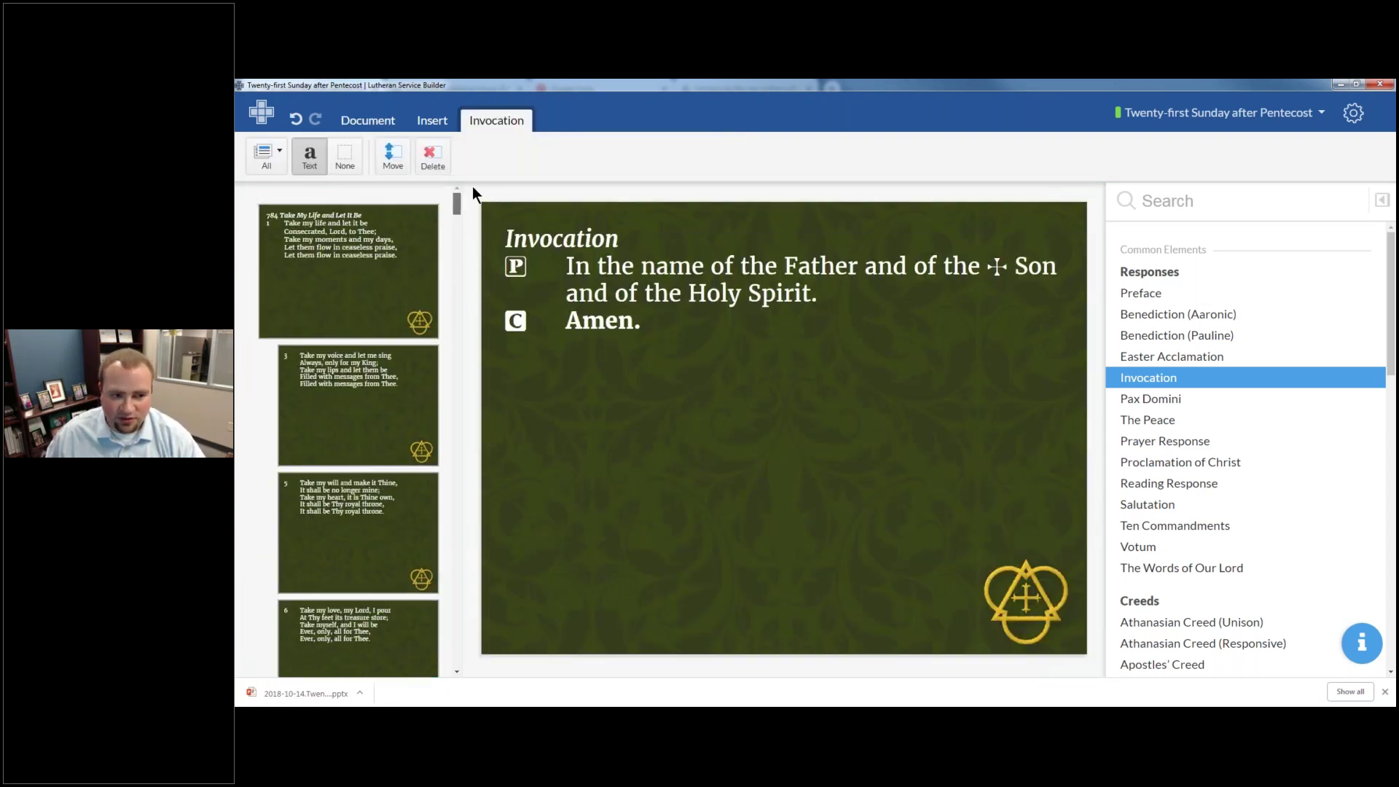
{"action": "left_click", "coordinate": [405, 244]}
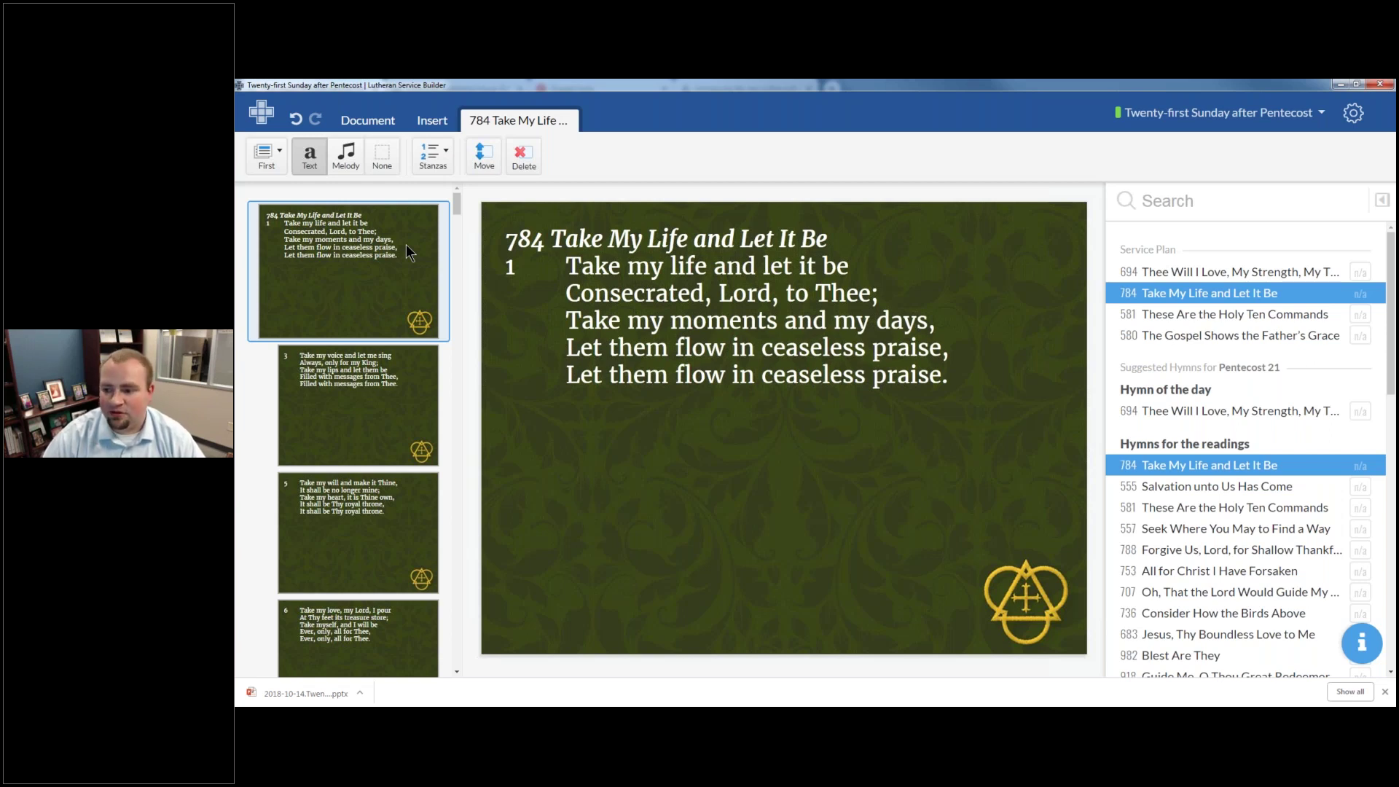
Open the Pentecost - Green (Traditional) format in the account's presentation formats and reload the page
{"action": "left_click", "coordinate": [1354, 120]}
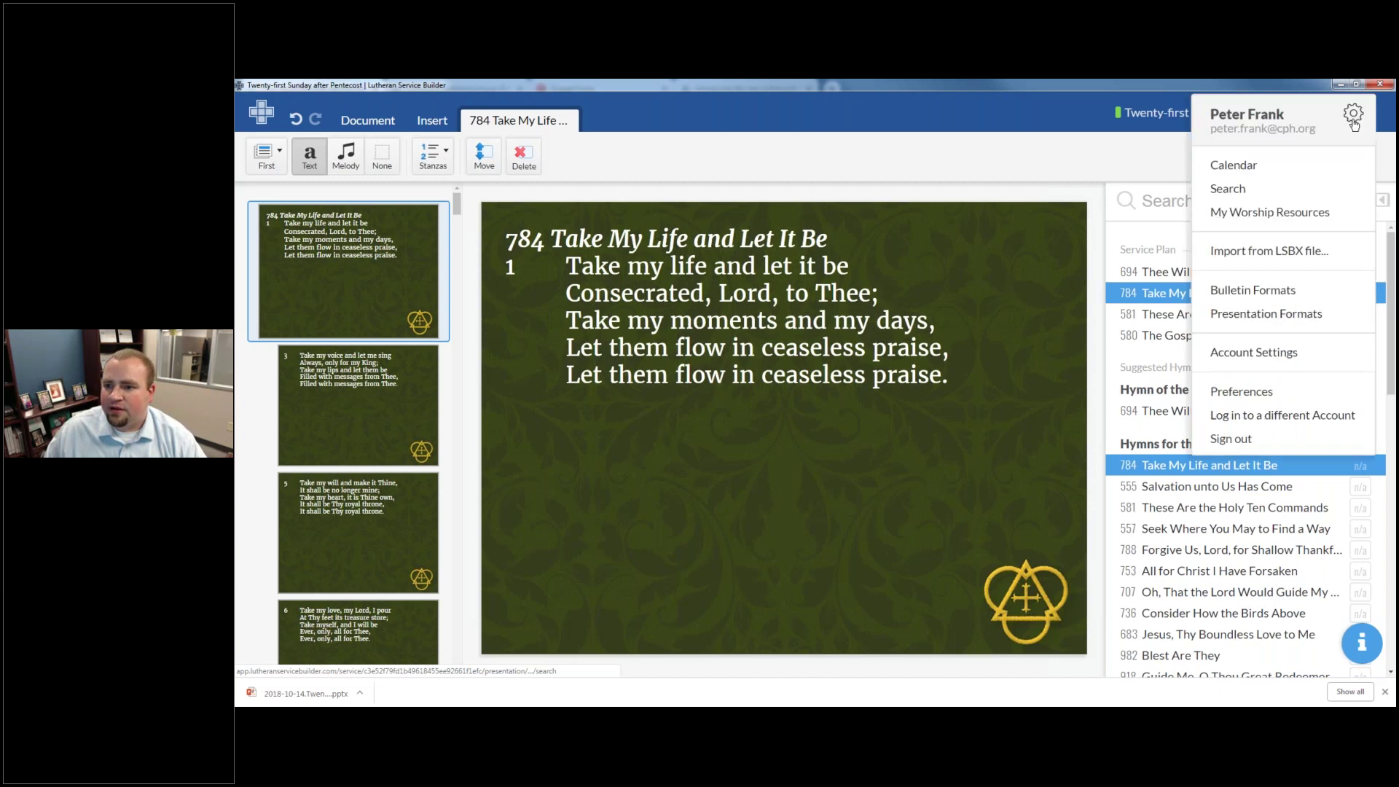
{"action": "left_click", "coordinate": [1299, 319]}
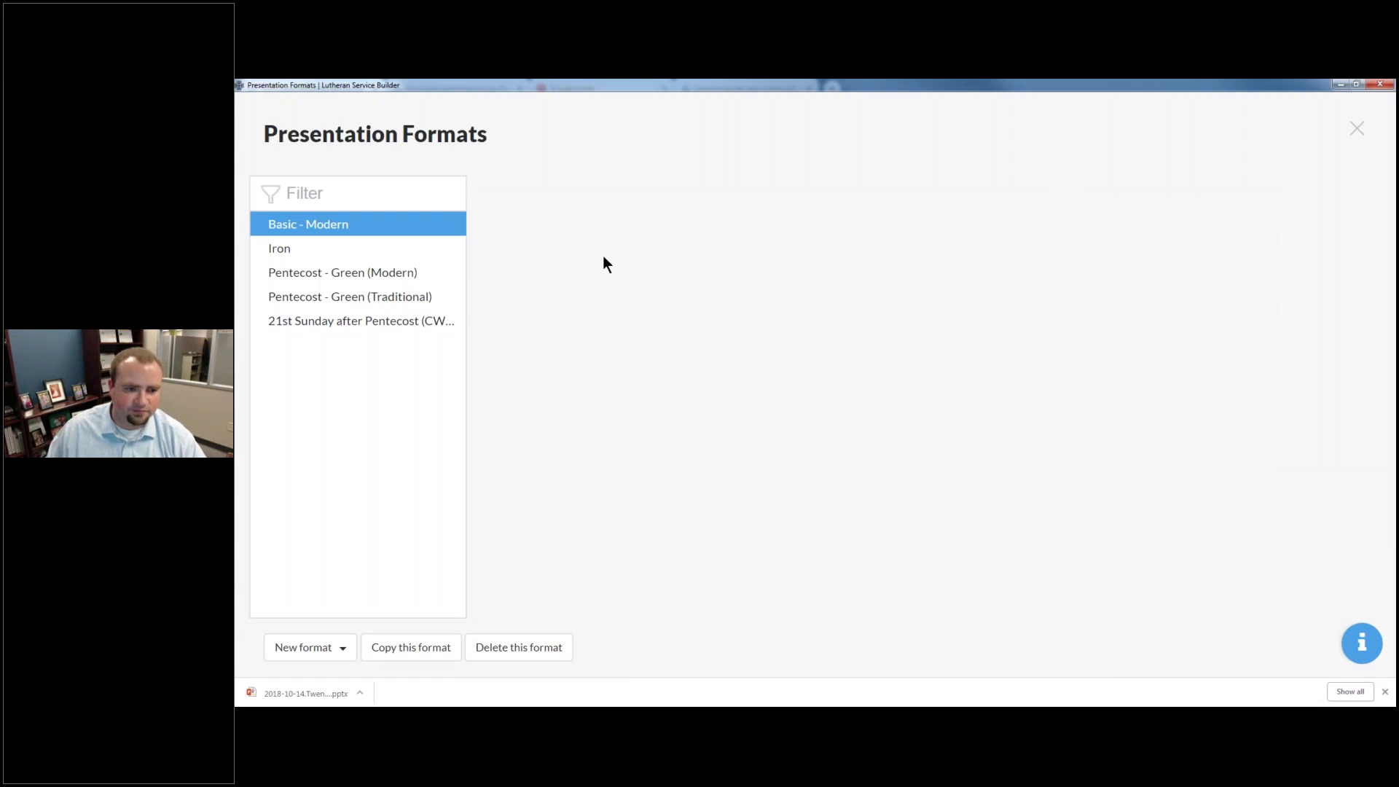
{"action": "left_click", "coordinate": [396, 305]}
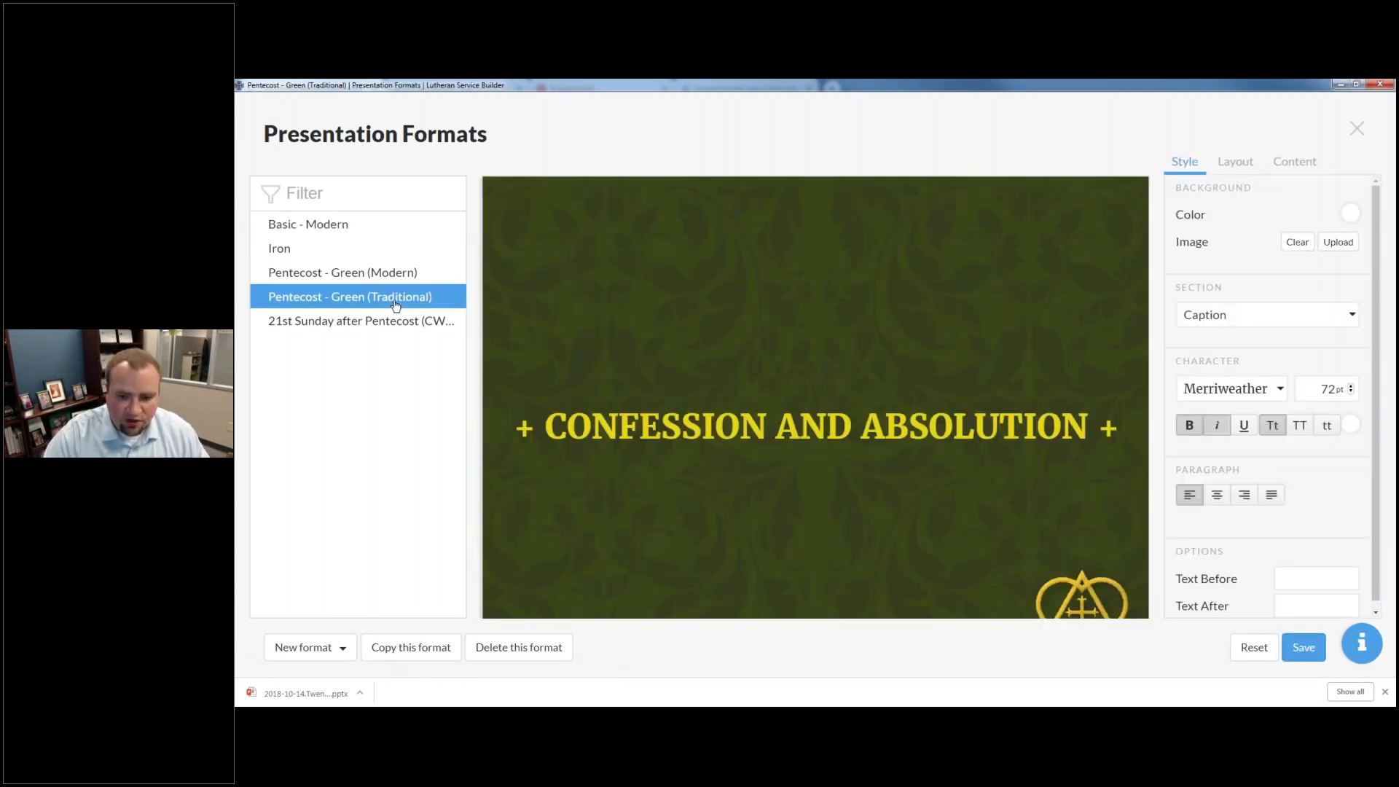
{"action": "key", "text": "F5"}
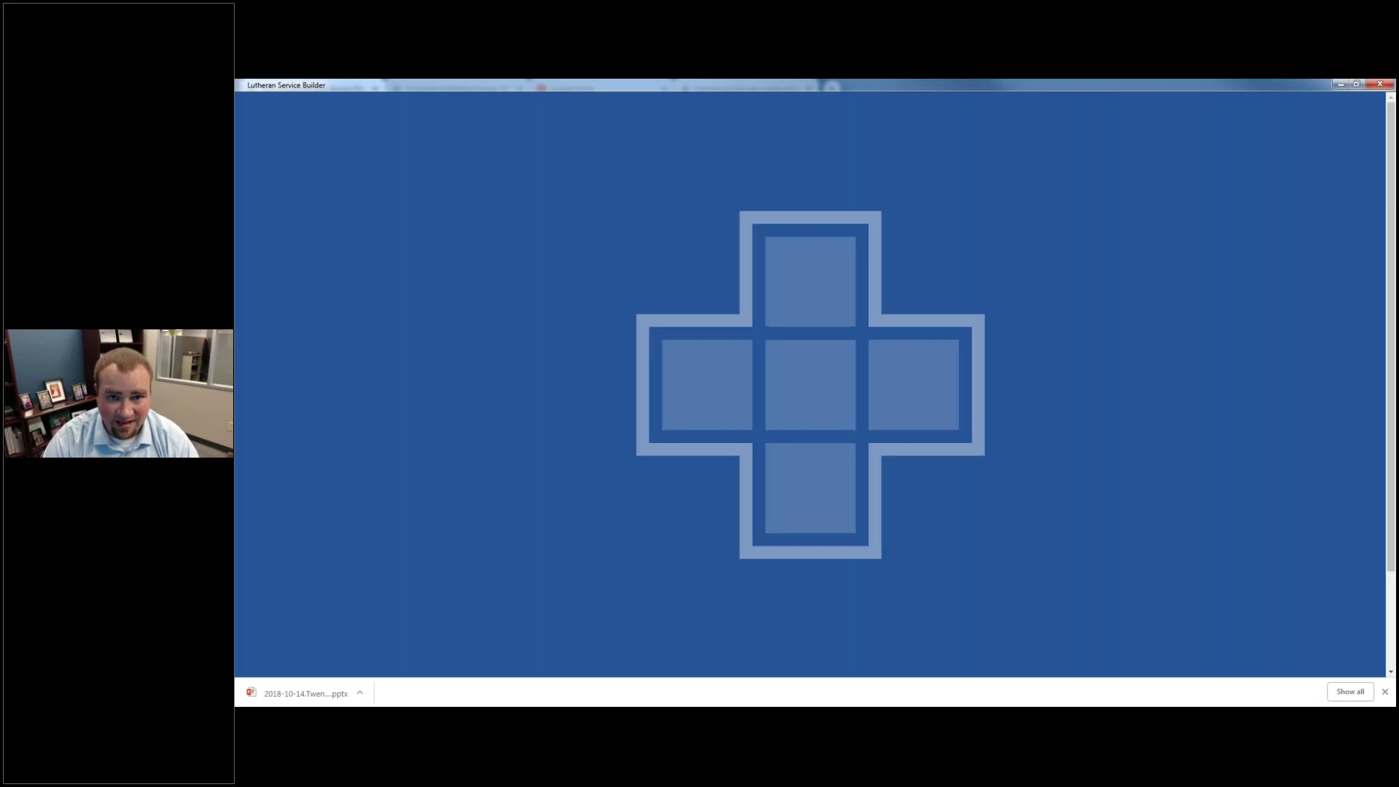